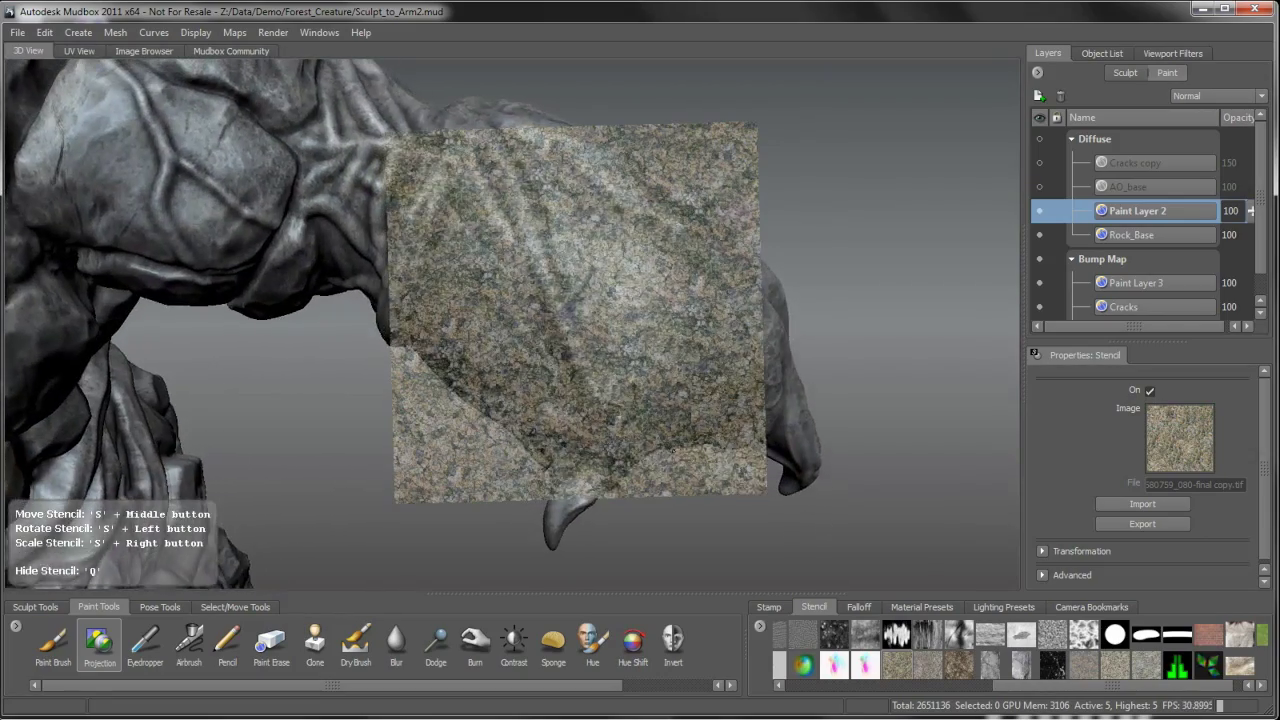
# - Project the speckled granite stencil onto the recessed area between the tendons on top of the clawed forearm
pyautogui.moveTo(711, 355)
pyautogui.mouseDown()
pyautogui.moveTo(723, 405)
pyautogui.moveTo(634, 375)
pyautogui.moveTo(622, 333)
pyautogui.mouseUp()
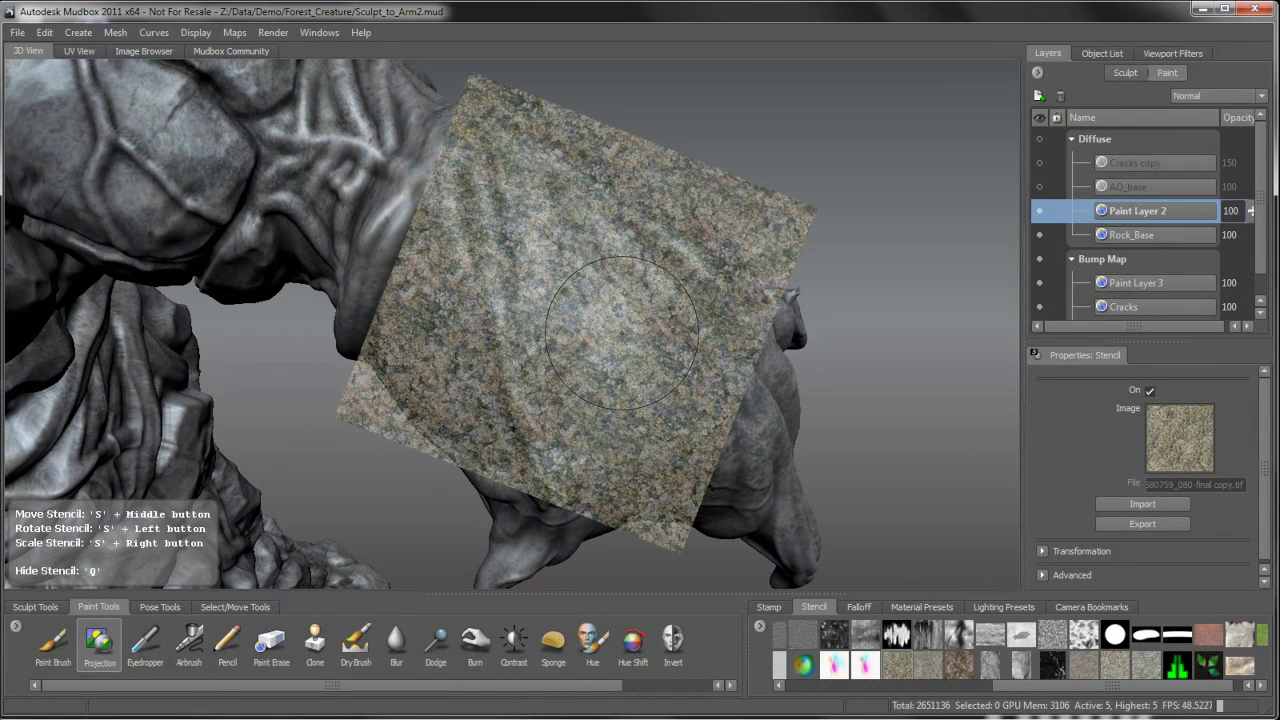
pyautogui.press('q')
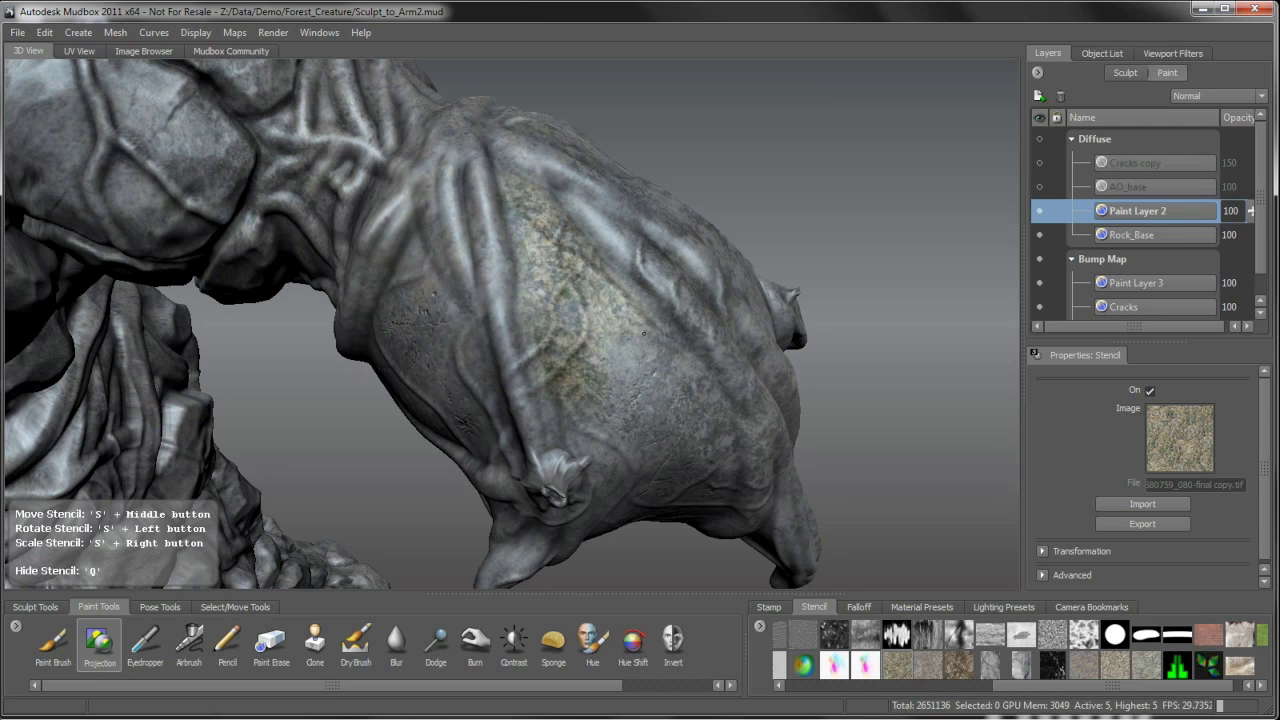
pyautogui.moveTo(694, 384)
pyautogui.mouseDown()
pyautogui.moveTo(647, 392)
pyautogui.moveTo(606, 426)
pyautogui.mouseUp()
pyautogui.press('q')
pyautogui.keyDown('alt'); pyautogui.moveTo(602, 380); pyautogui.dragTo(577, 337); pyautogui.keyUp('alt')
pyautogui.press('q')
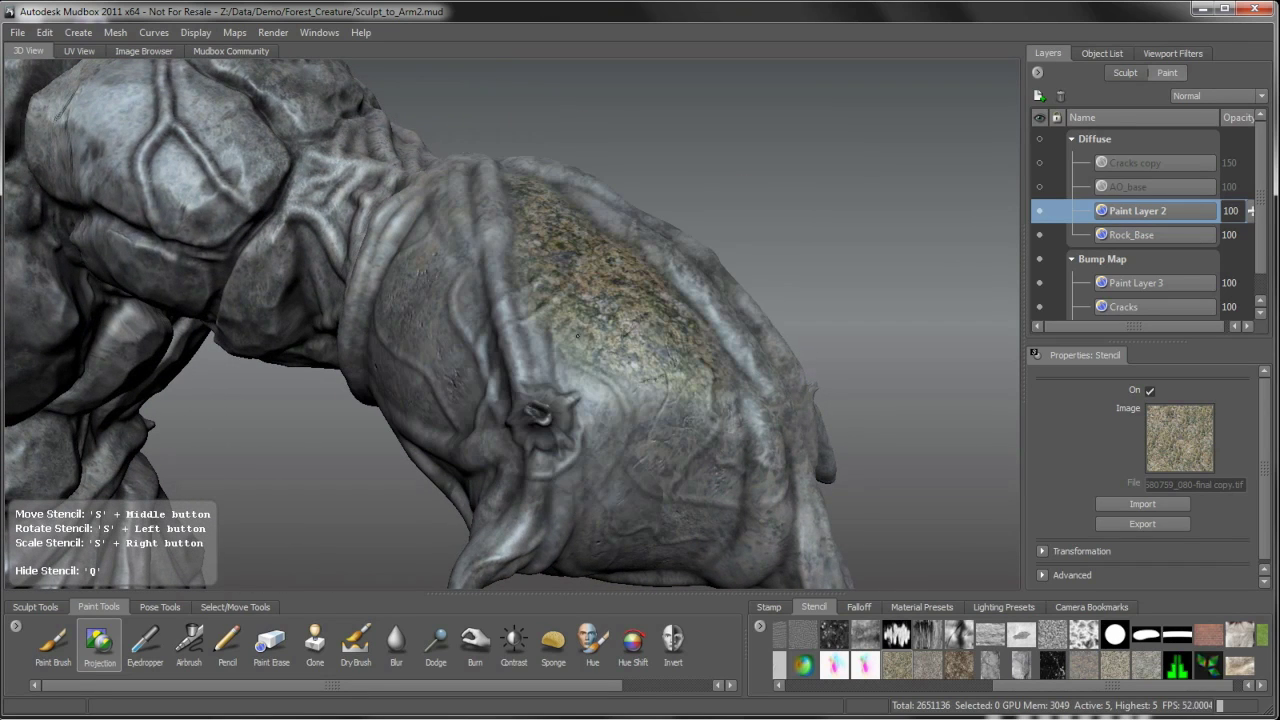
# - Extend the granite projection over the forearm's bulging outer panel between the two claws
pyautogui.moveTo(593, 380)
pyautogui.mouseDown()
pyautogui.moveTo(612, 428)
pyautogui.moveTo(660, 445)
pyautogui.moveTo(690, 402)
pyautogui.moveTo(646, 297)
pyautogui.moveTo(652, 366)
pyautogui.moveTo(527, 312)
pyautogui.mouseUp()
pyautogui.press('q')
pyautogui.press('q')
pyautogui.press('q')
pyautogui.press('q')
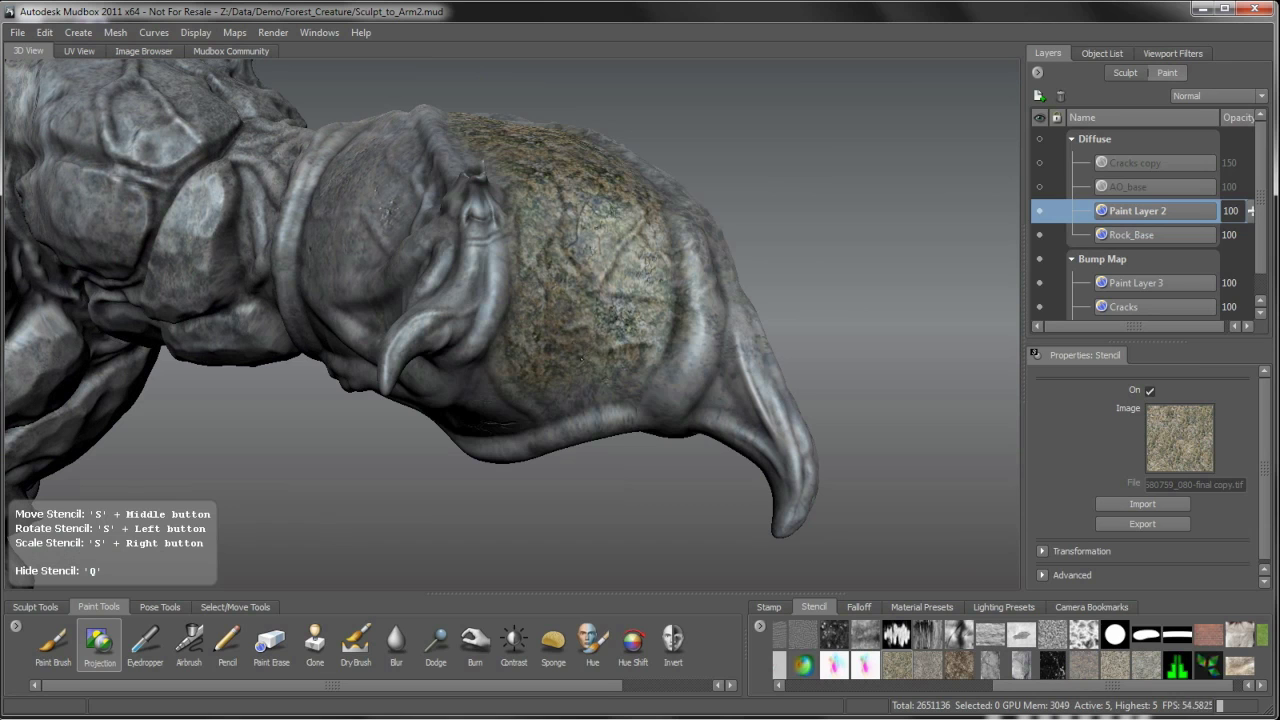
# - Project the granite texture along the sunken strip beneath the lower tendon folds, up to the end claw
pyautogui.press('q')
pyautogui.keyDown('alt'); pyautogui.moveTo(552, 398); pyautogui.dragTo(515, 369); pyautogui.keyUp('alt')
pyautogui.press('q')
pyautogui.press('q')
pyautogui.press('q')
pyautogui.press('q')
pyautogui.keyDown('alt'); pyautogui.moveTo(424, 340); pyautogui.dragTo(555, 314); pyautogui.keyUp('alt')
pyautogui.press('q')
pyautogui.press('q')
pyautogui.press('q')
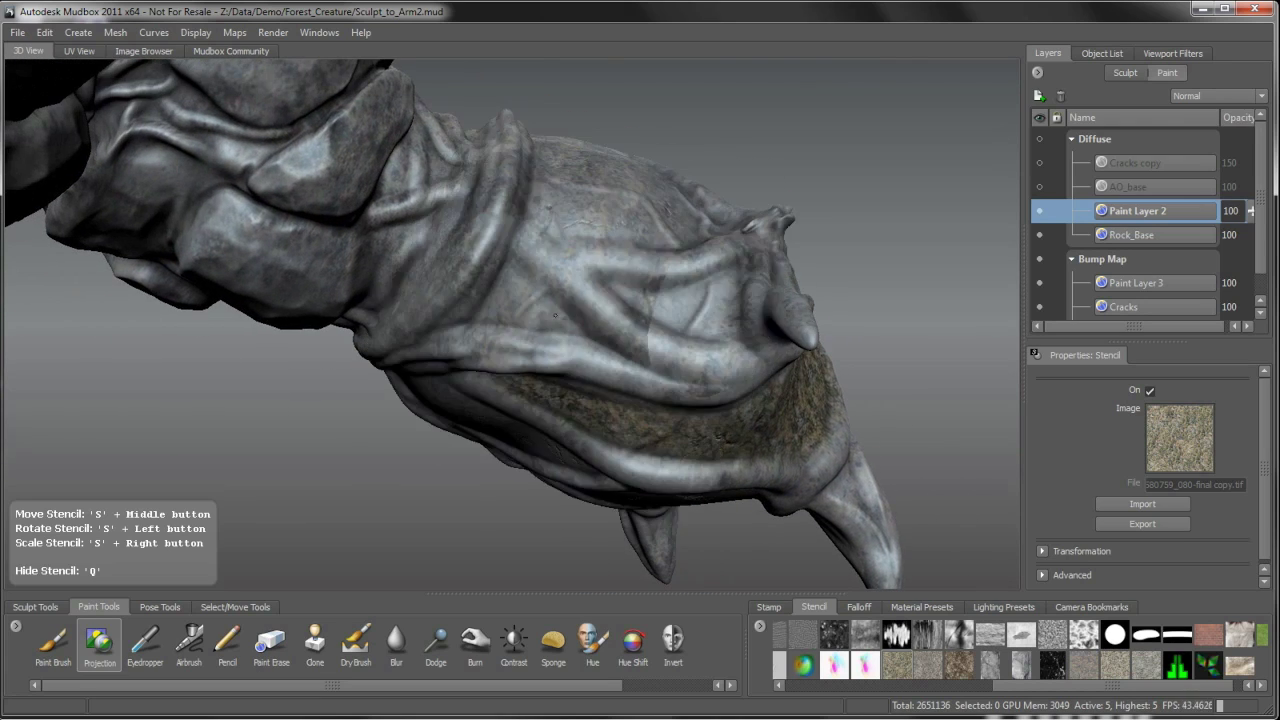
# - Paint the granite texture into the hollows between the forearm's diagonal tendons on the wrist-band side
pyautogui.press('q')
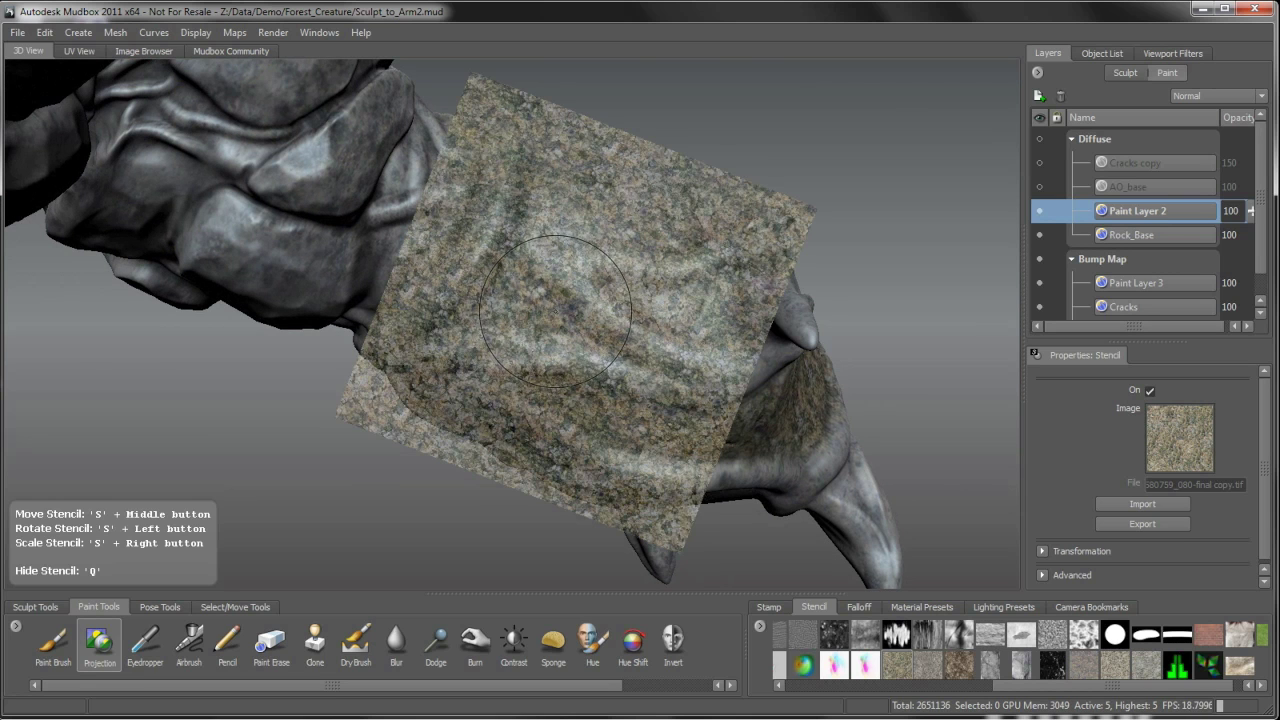
pyautogui.press('q')
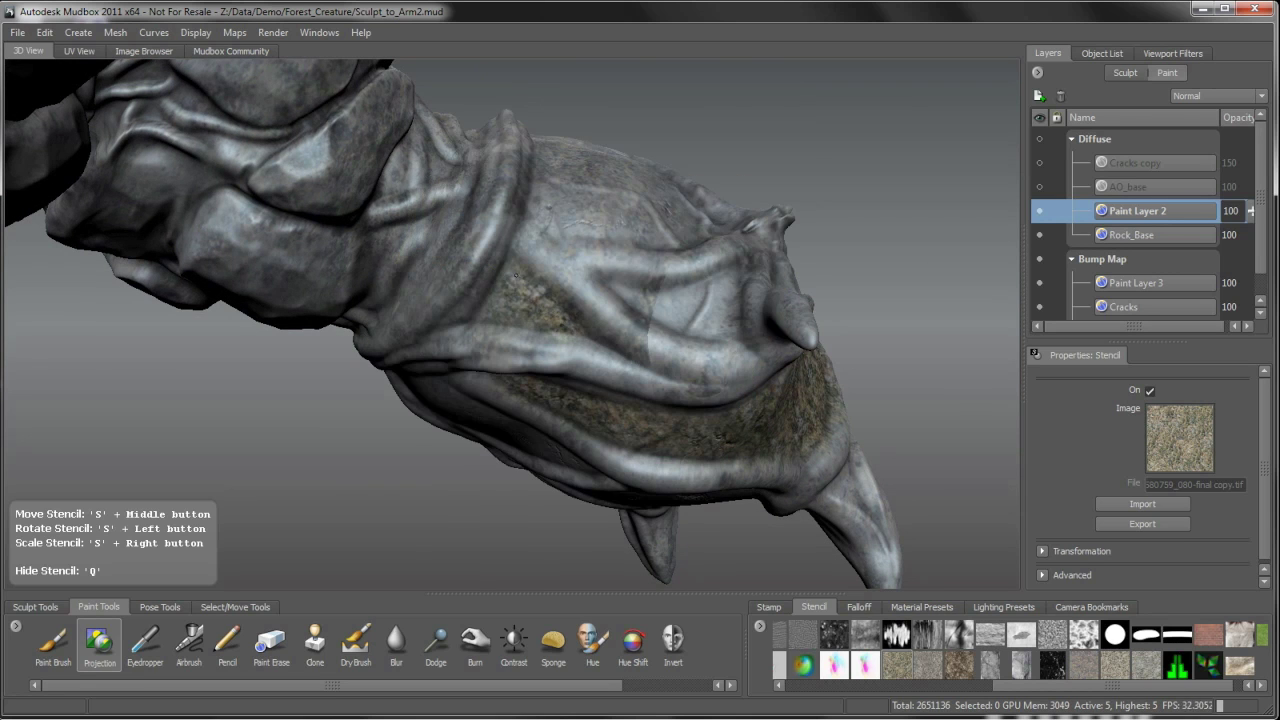
pyautogui.press('q')
pyautogui.keyDown('alt'); pyautogui.moveTo(516, 275); pyautogui.dragTo(582, 289); pyautogui.keyUp('alt')
pyautogui.press('q')
pyautogui.press('q')
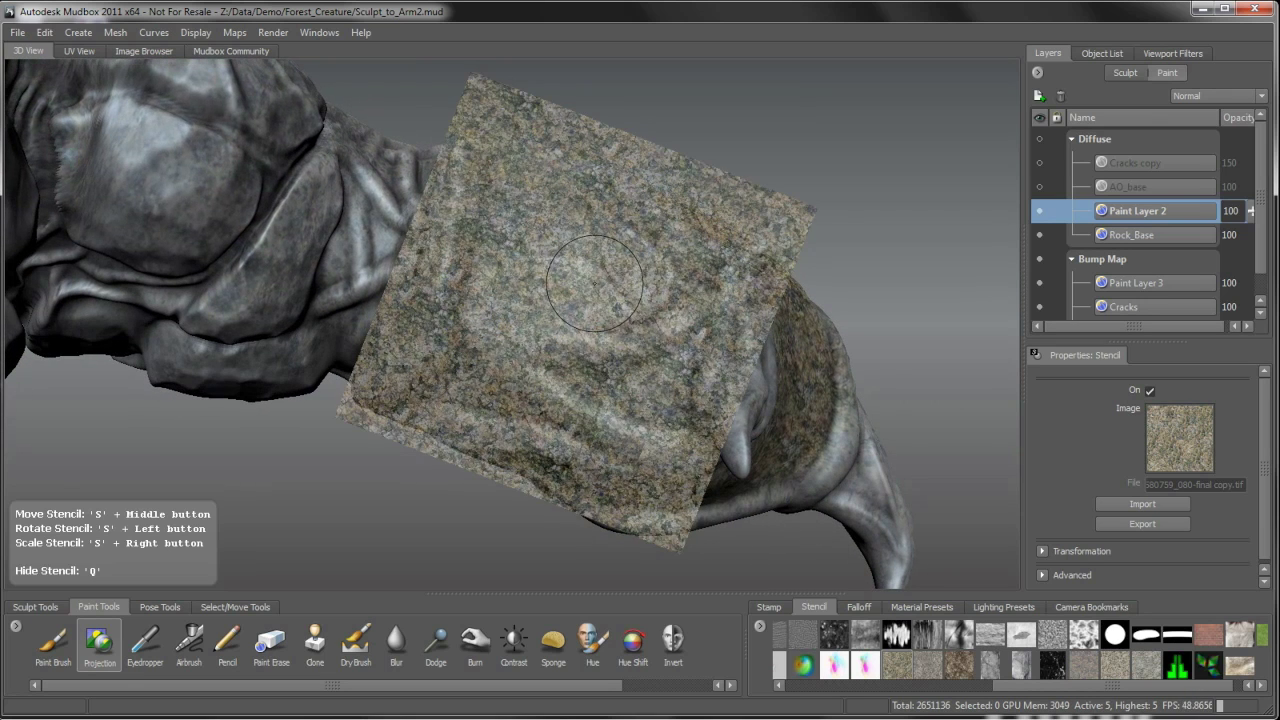
pyautogui.press('q')
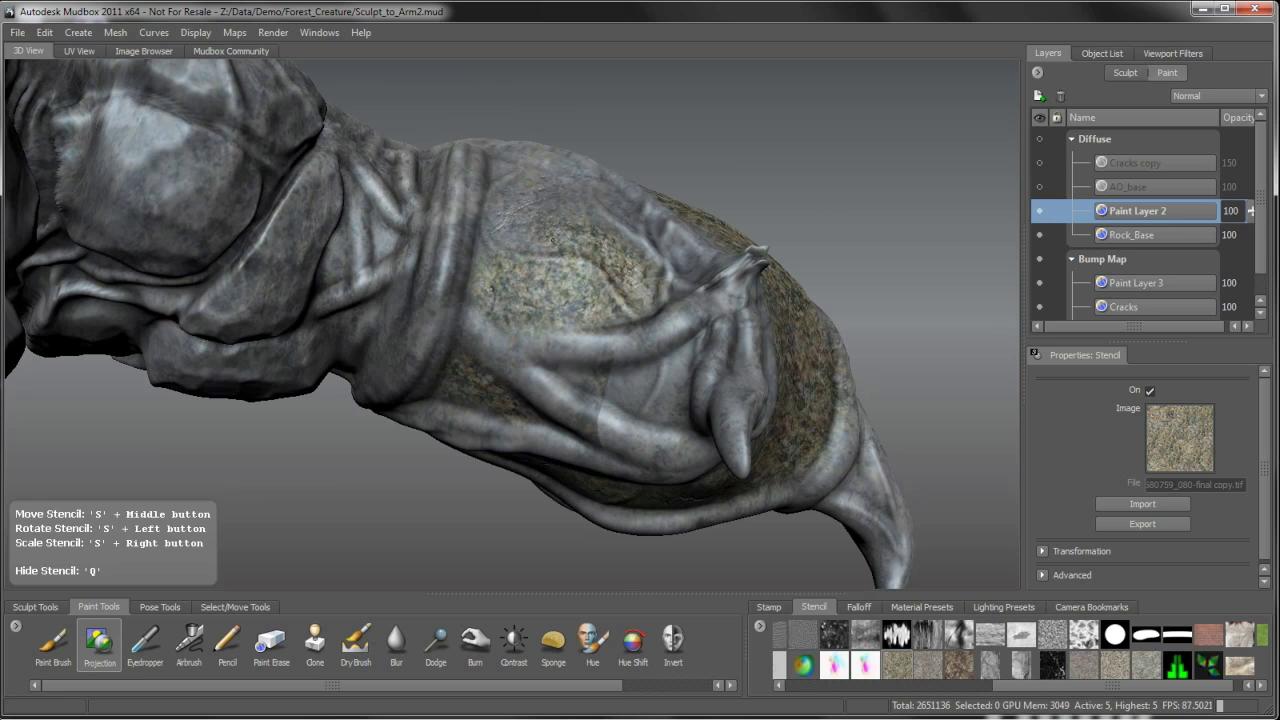
pyautogui.moveTo(520, 212)
pyautogui.keyDown('alt'); pyautogui.mouseDown()
pyautogui.moveTo(516, 243)
pyautogui.moveTo(503, 213)
pyautogui.mouseUp(); pyautogui.keyUp('alt')
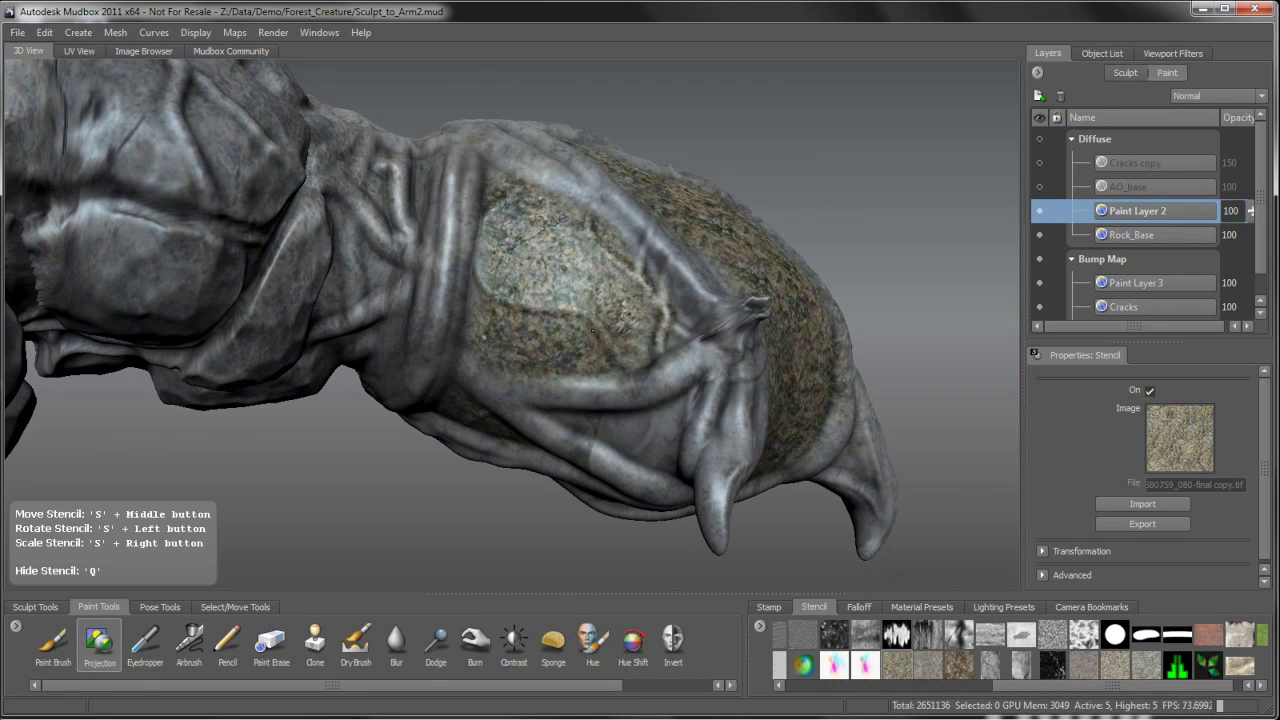
# - Fill the remaining bare patches between the tendons around the small side claw with the granite texture
pyautogui.press('q')
pyautogui.keyDown('alt'); pyautogui.moveTo(594, 330); pyautogui.dragTo(612, 340); pyautogui.keyUp('alt')
pyautogui.press('q')
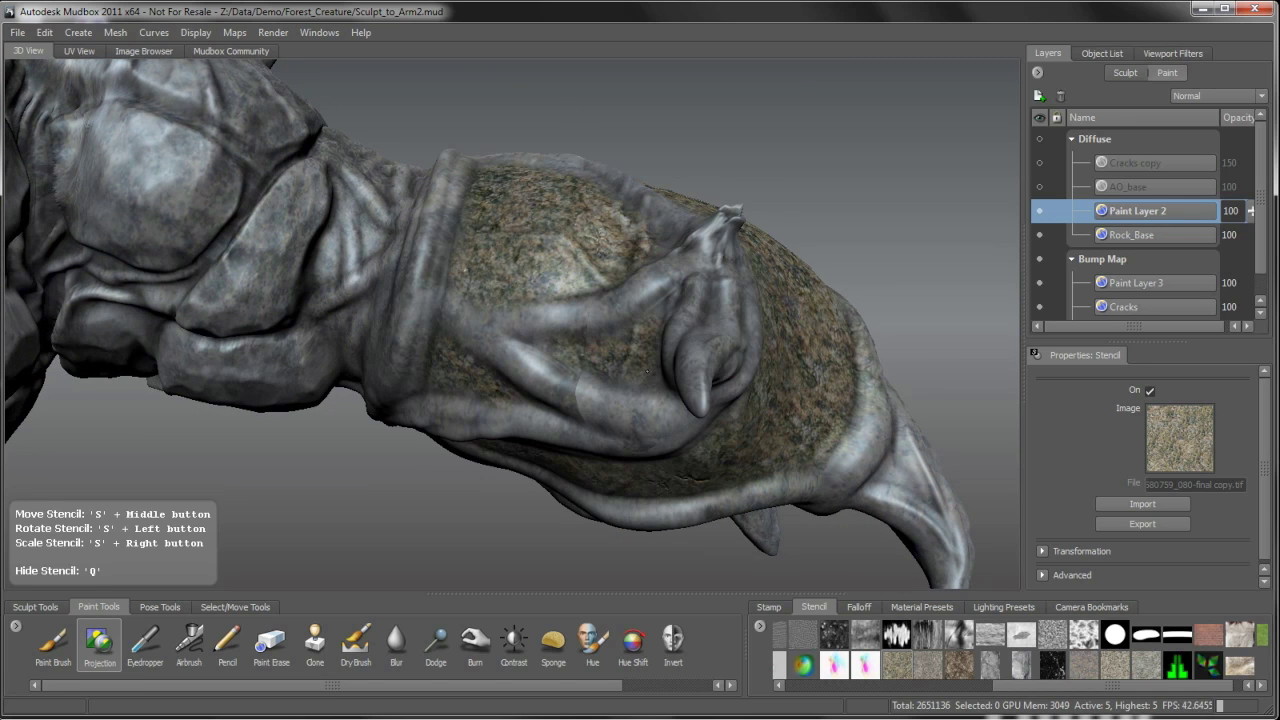
pyautogui.moveTo(654, 318)
pyautogui.mouseDown()
pyautogui.moveTo(664, 322)
pyautogui.moveTo(646, 394)
pyautogui.moveTo(548, 378)
pyautogui.moveTo(576, 326)
pyautogui.moveTo(533, 355)
pyautogui.moveTo(490, 338)
pyautogui.mouseUp()
pyautogui.press('q')
pyautogui.press('q')
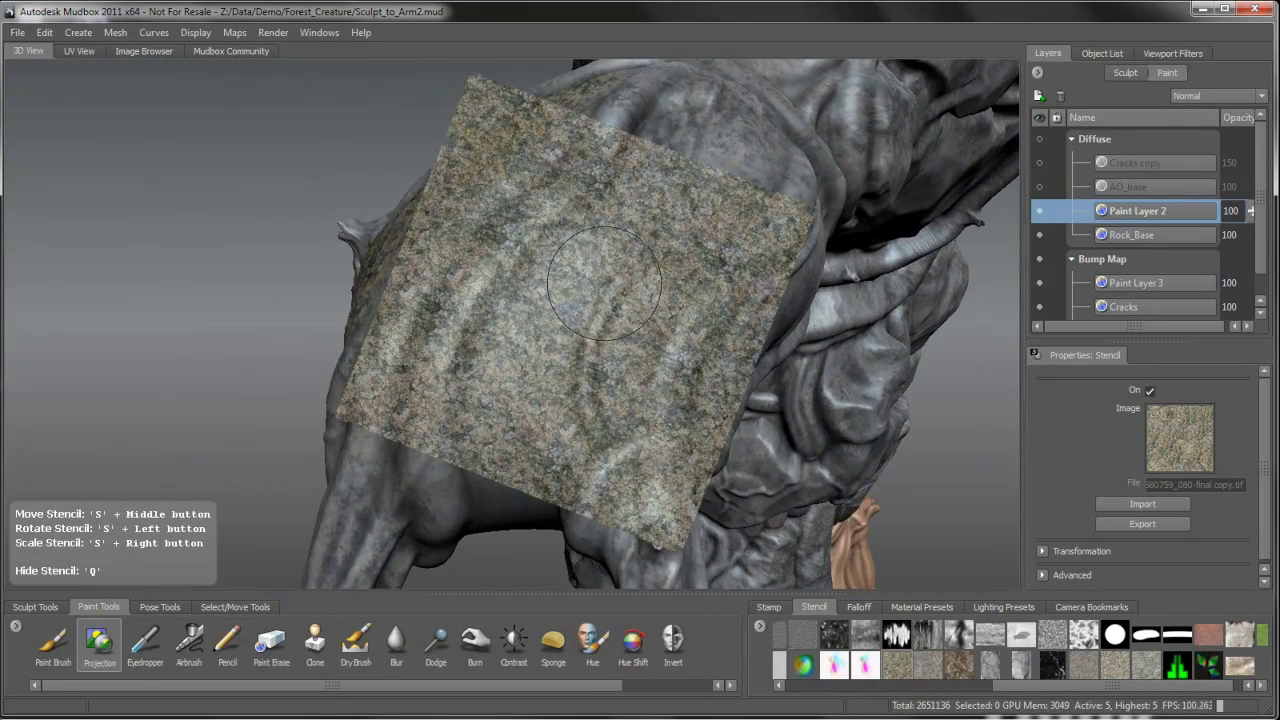
# - Project the granite texture down the smooth strip between the tendons on the far side of the clawed arm
pyautogui.keyDown('alt'); pyautogui.moveTo(604, 283); pyautogui.dragTo(608, 252); pyautogui.keyUp('alt')
pyautogui.moveTo(580, 202); pyautogui.dragTo(570, 216)
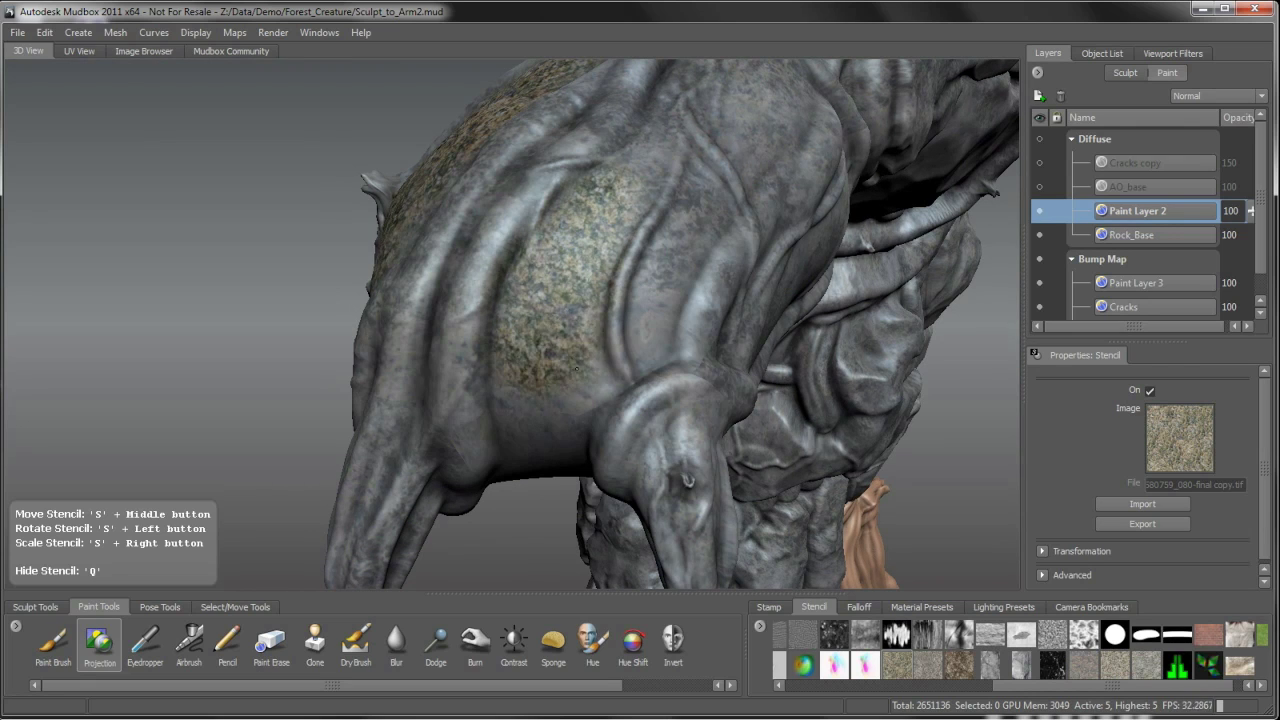
pyautogui.keyDown('alt'); pyautogui.moveTo(576, 368); pyautogui.dragTo(628, 217); pyautogui.keyUp('alt')
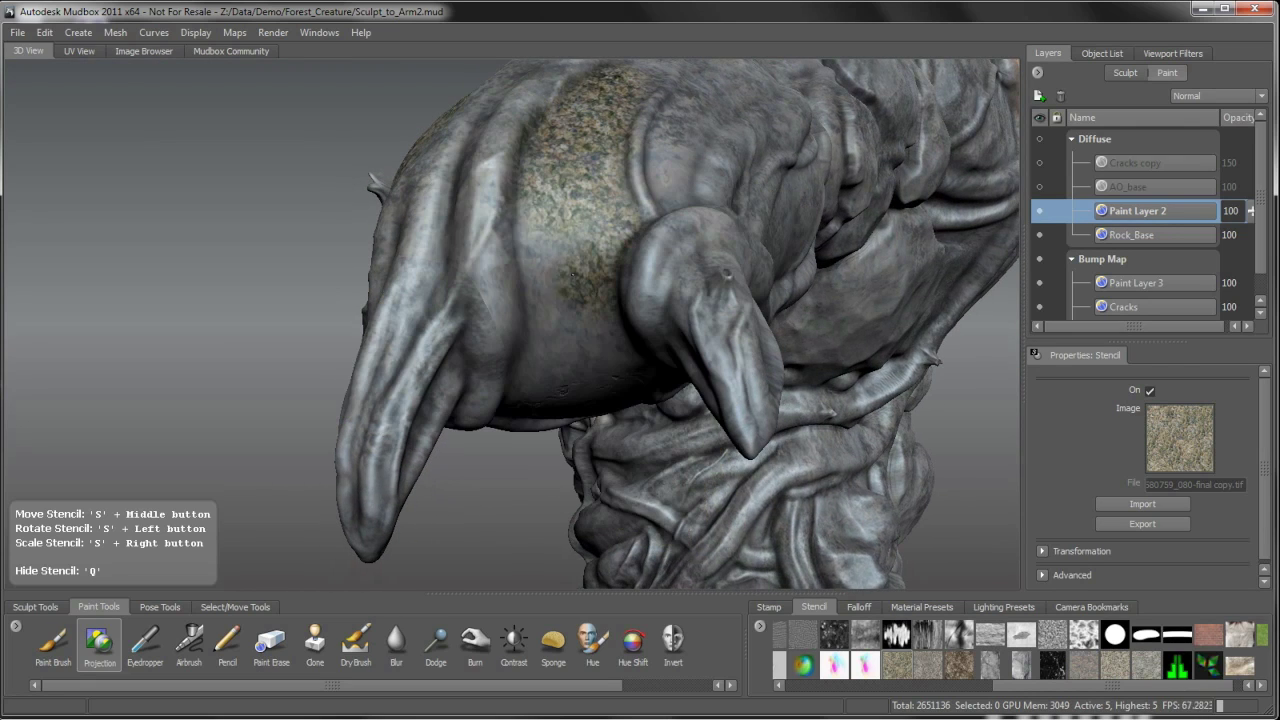
pyautogui.keyDown('alt'); pyautogui.moveTo(547, 365); pyautogui.dragTo(601, 244); pyautogui.keyUp('alt')
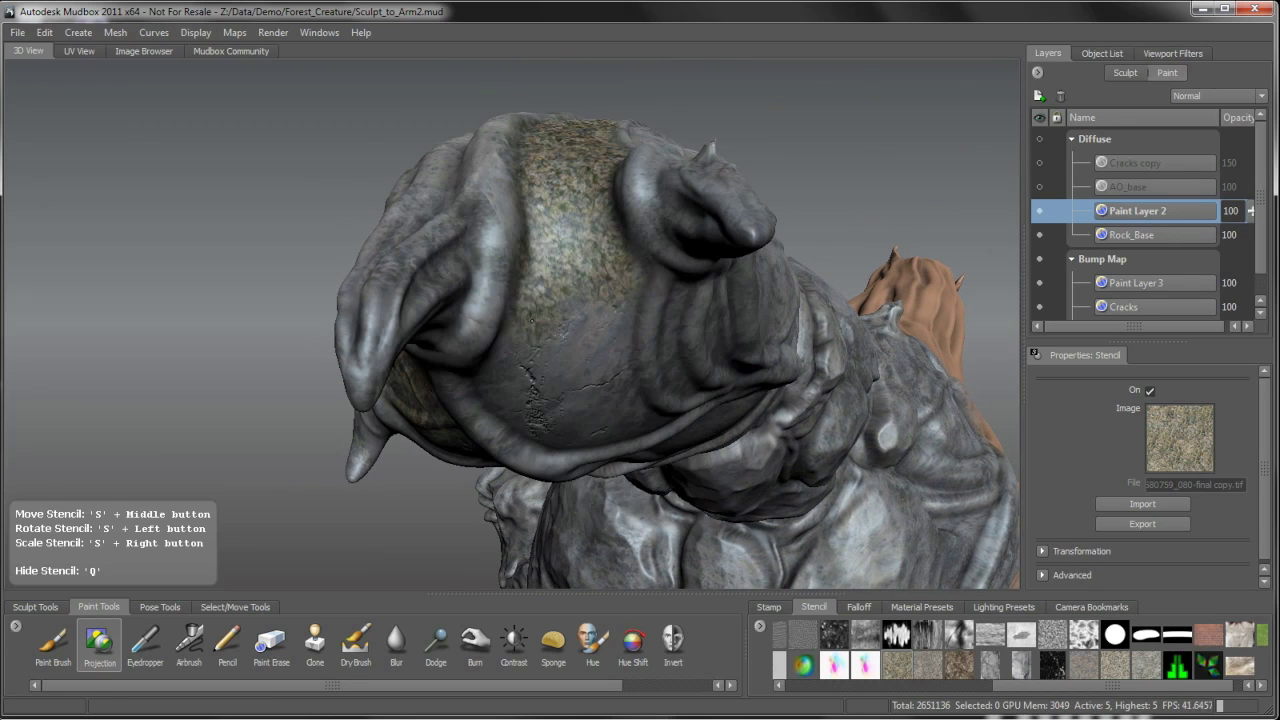
# - Cover the cracked panel below the two claws with the granite texture and hide the stencil
pyautogui.keyDown('alt'); pyautogui.moveTo(531, 320); pyautogui.dragTo(614, 220); pyautogui.keyUp('alt')
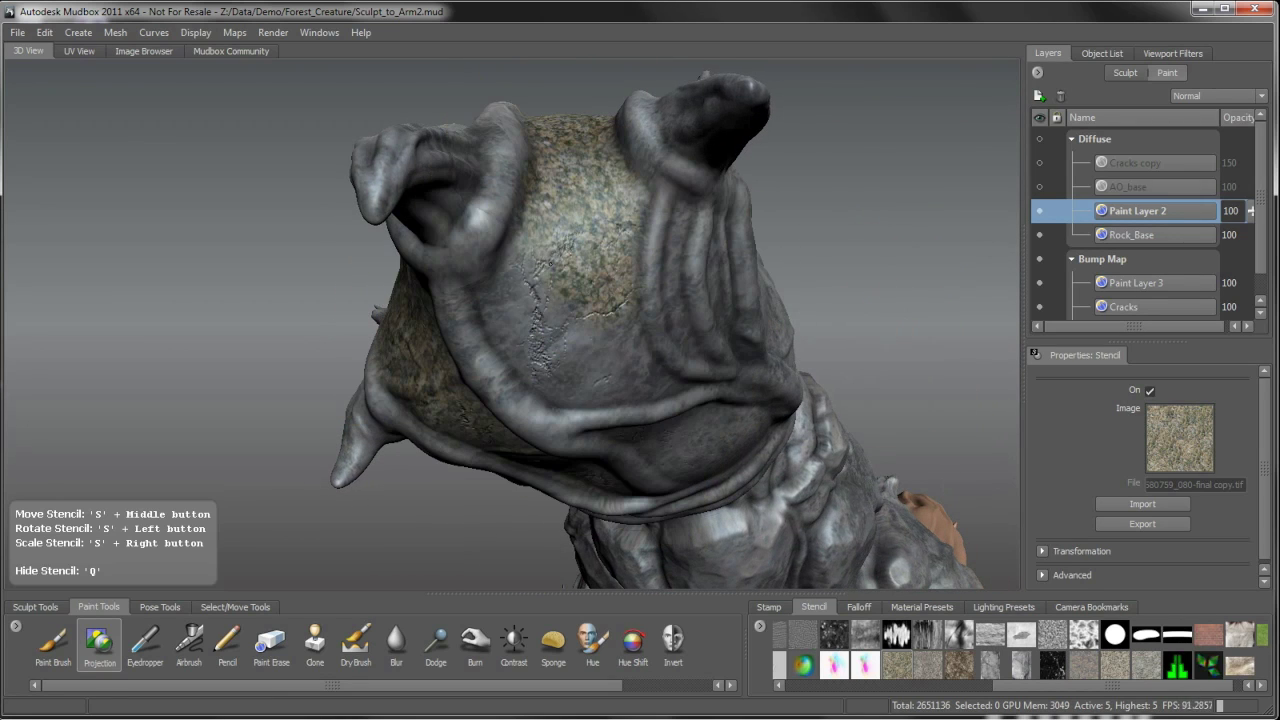
pyautogui.keyDown('alt'); pyautogui.moveTo(602, 338); pyautogui.dragTo(602, 276); pyautogui.keyUp('alt')
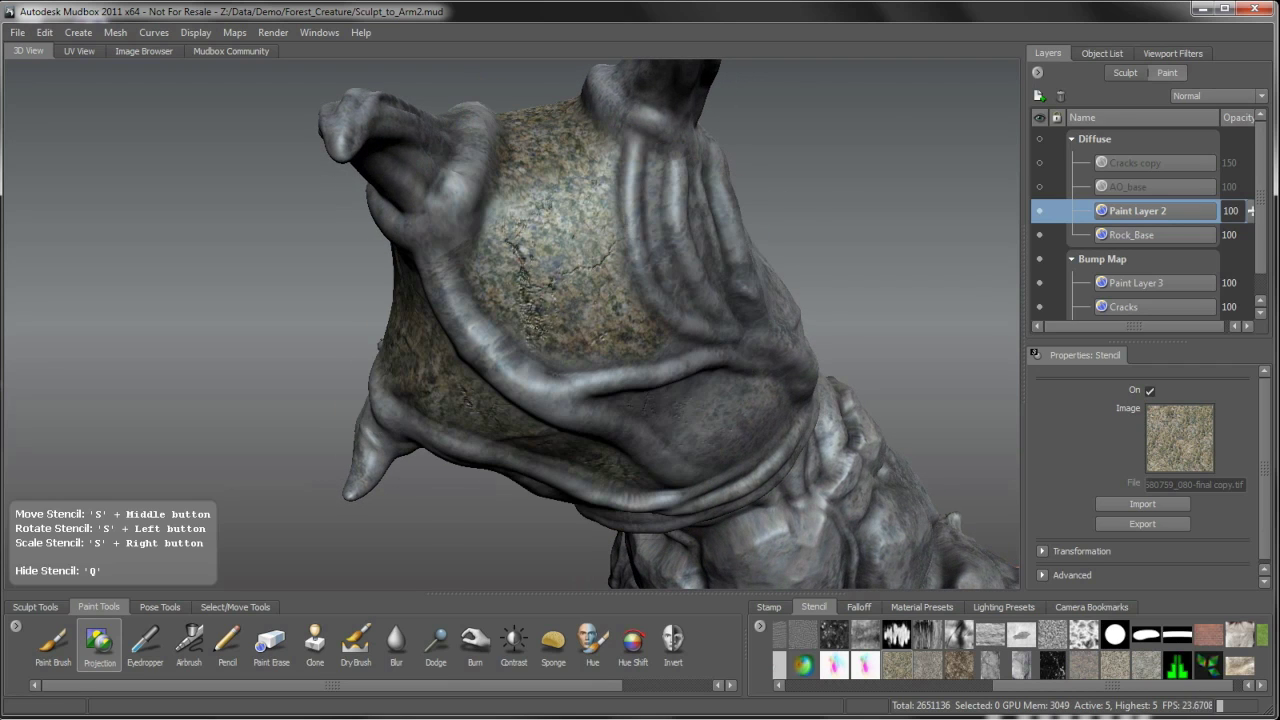
pyautogui.keyDown('alt'); pyautogui.moveTo(600, 340); pyautogui.dragTo(634, 257); pyautogui.keyUp('alt')
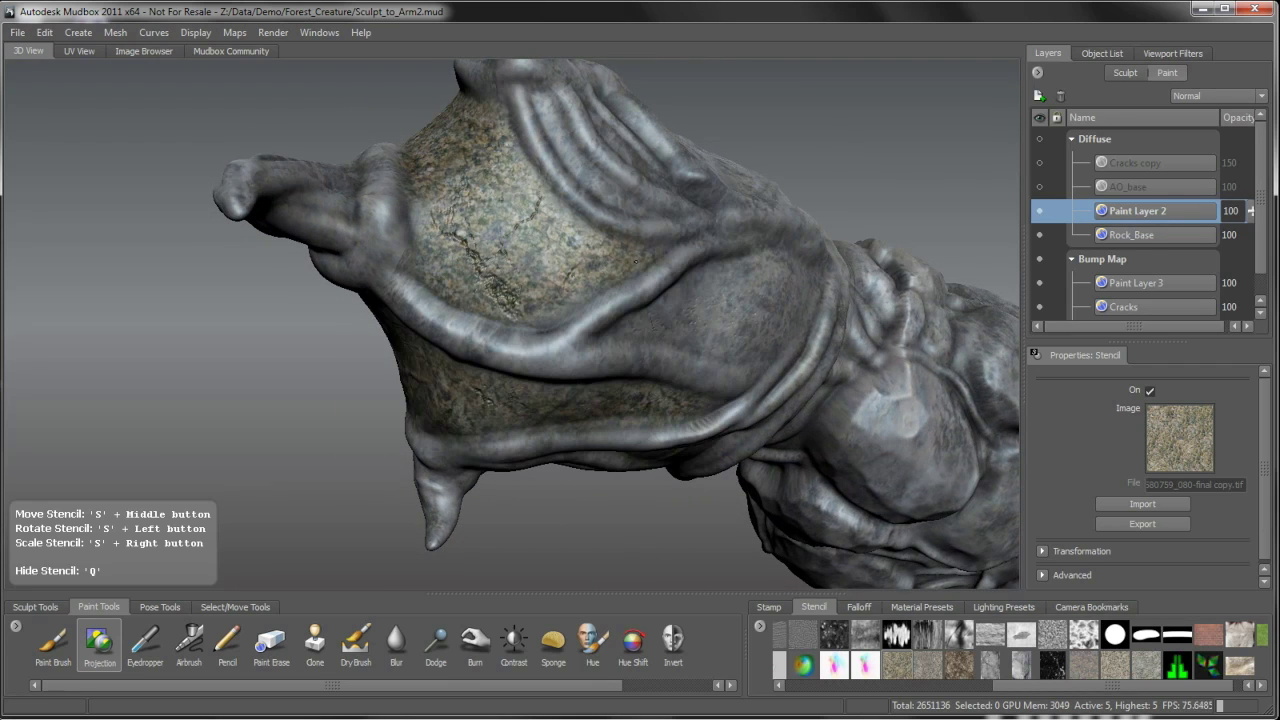
pyautogui.moveTo(450, 245)
pyautogui.mouseDown()
pyautogui.moveTo(443, 228)
pyautogui.moveTo(702, 360)
pyautogui.moveTo(663, 374)
pyautogui.moveTo(655, 340)
pyautogui.moveTo(587, 404)
pyautogui.moveTo(617, 334)
pyautogui.moveTo(657, 376)
pyautogui.mouseUp()
pyautogui.press('q')
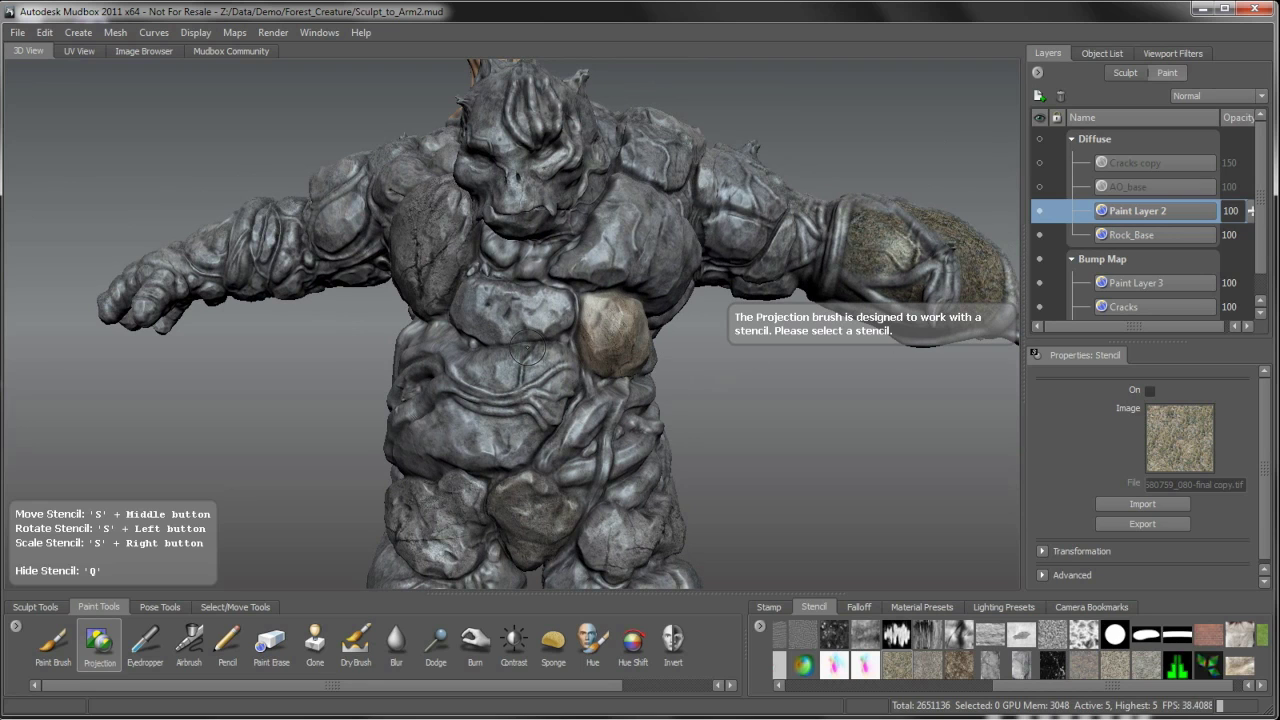
# - Switch to the grey-green rough rock stencil and project it onto the wide central chest rock
pyautogui.keyDown('alt'); pyautogui.moveTo(527, 350); pyautogui.dragTo(672, 510); pyautogui.keyUp('alt')
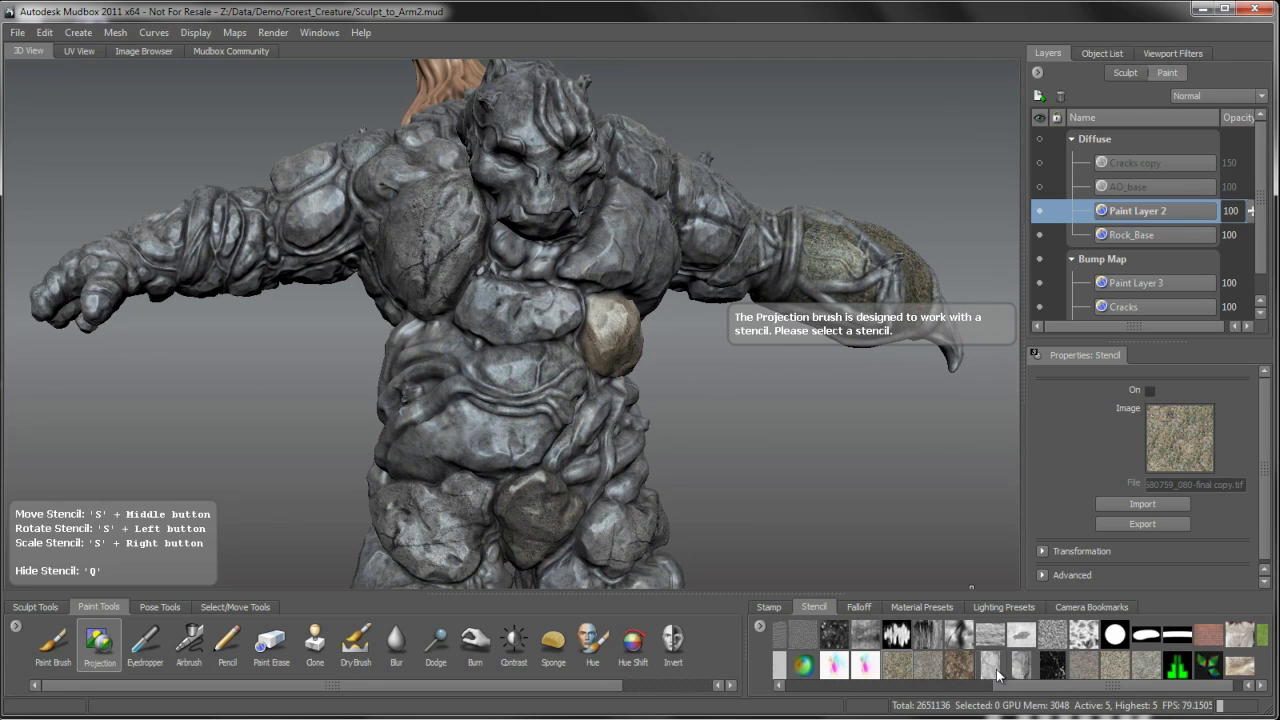
pyautogui.moveTo(1042, 688); pyautogui.dragTo(1051, 690)
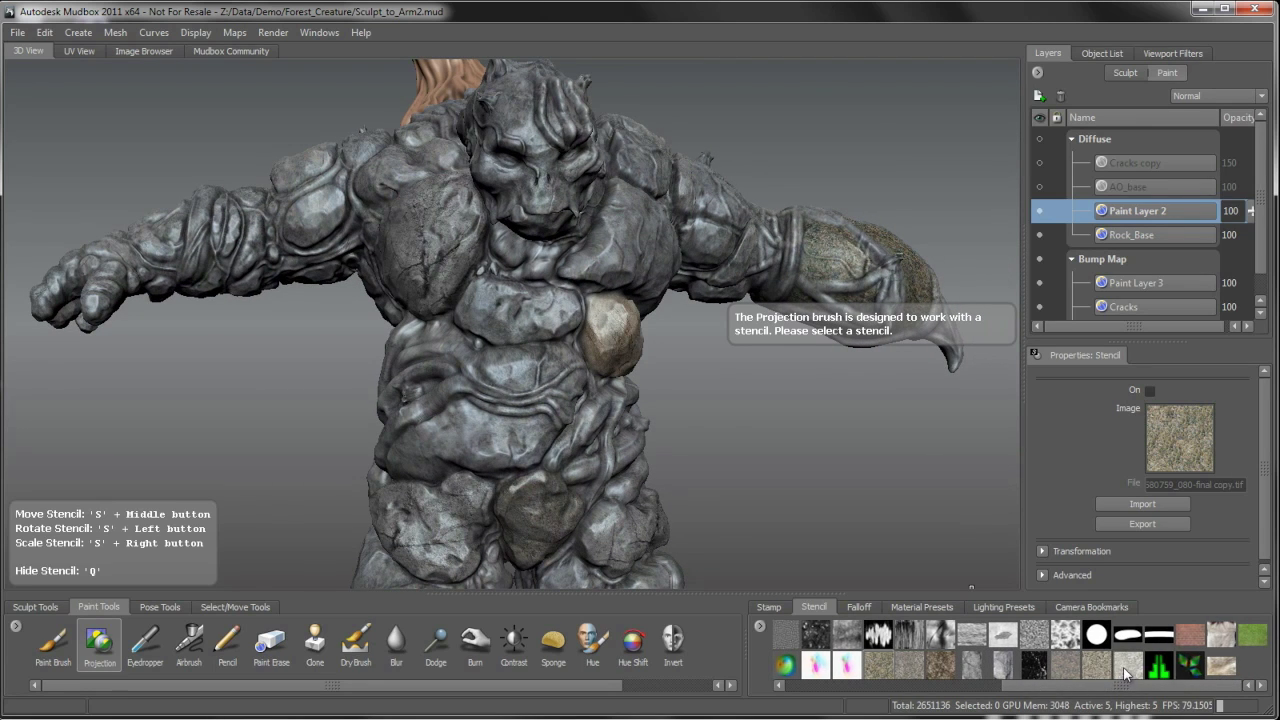
pyautogui.click(1099, 674)
pyautogui.moveTo(516, 400)
pyautogui.keyDown('alt'); pyautogui.mouseDown()
pyautogui.moveTo(592, 345)
pyautogui.moveTo(705, 326)
pyautogui.moveTo(545, 381)
pyautogui.moveTo(581, 368)
pyautogui.moveTo(645, 397)
pyautogui.moveTo(630, 430)
pyautogui.moveTo(605, 443)
pyautogui.moveTo(655, 430)
pyautogui.mouseUp(); pyautogui.keyUp('alt')
pyautogui.press('q')
pyautogui.keyDown('alt'); pyautogui.moveTo(694, 375); pyautogui.dragTo(645, 420); pyautogui.keyUp('alt')
pyautogui.press('q')
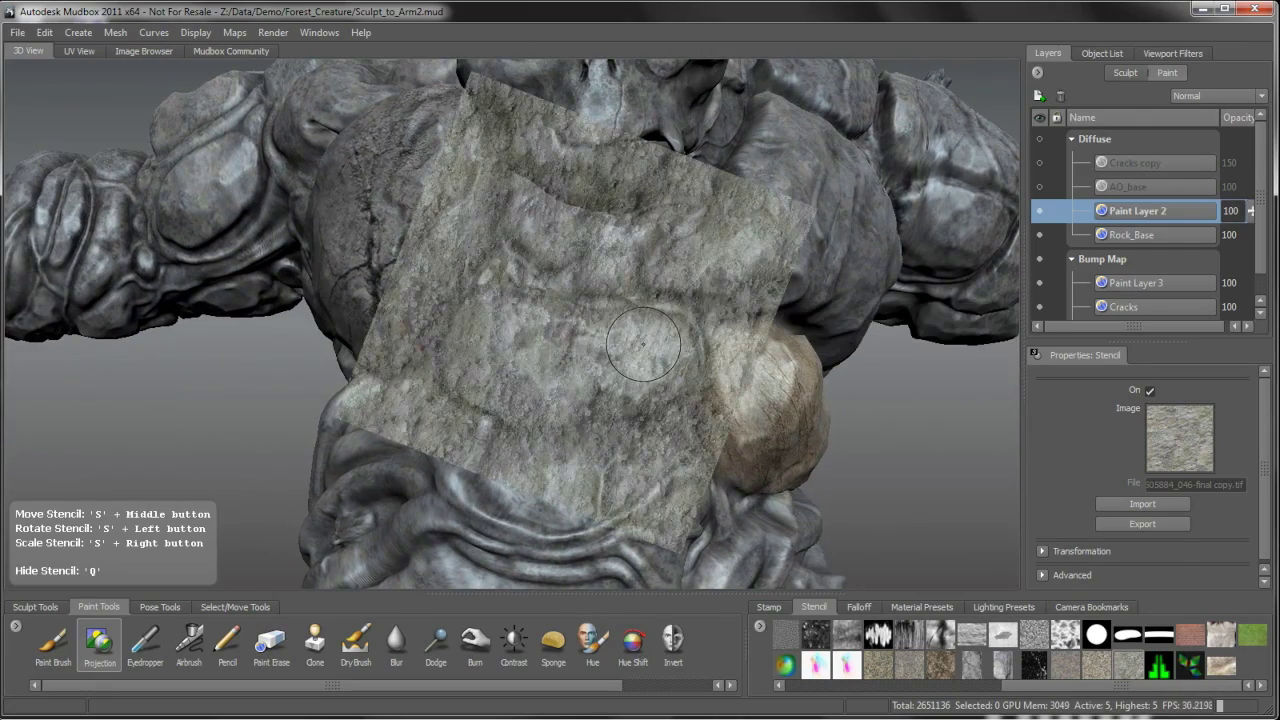
pyautogui.moveTo(643, 344); pyautogui.dragTo(652, 353, button='right')
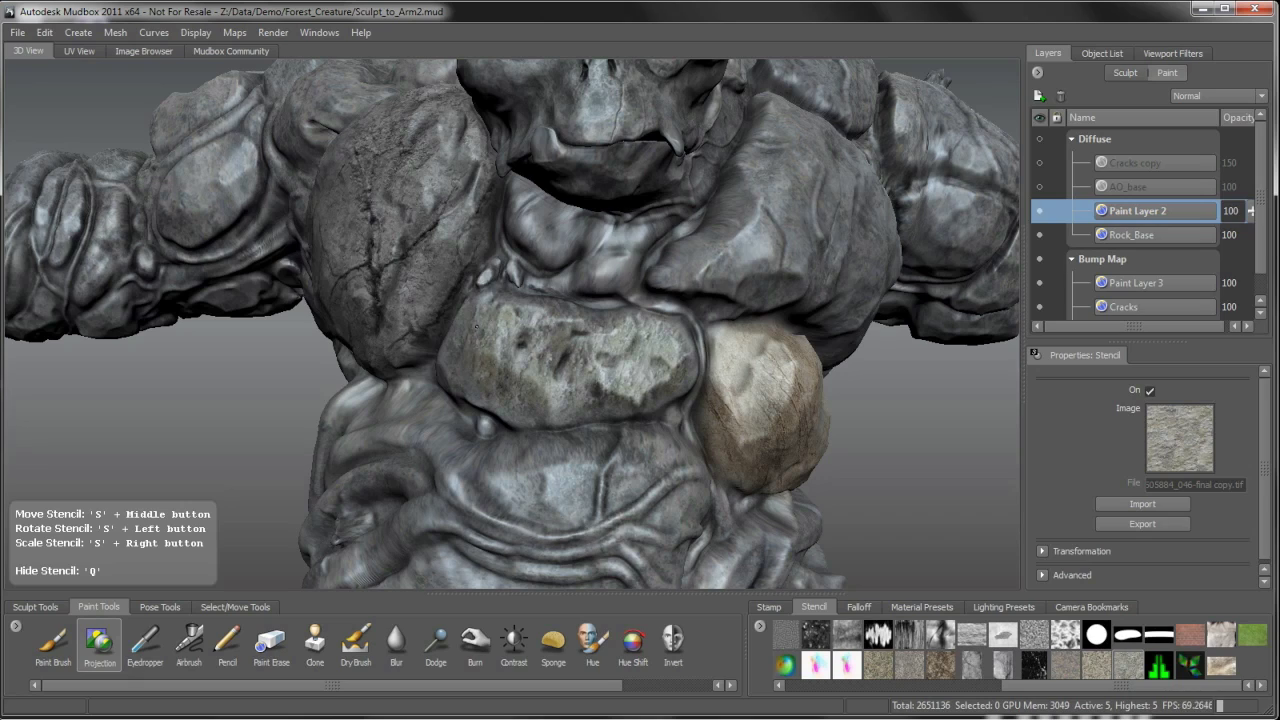
# - Cover the chest rock's lower, side and upper edges with the grey-green rock texture, then hide the stencil
pyautogui.moveTo(513, 393)
pyautogui.keyDown('alt'); pyautogui.mouseDown()
pyautogui.moveTo(548, 326)
pyautogui.moveTo(624, 273)
pyautogui.mouseUp(); pyautogui.keyUp('alt')
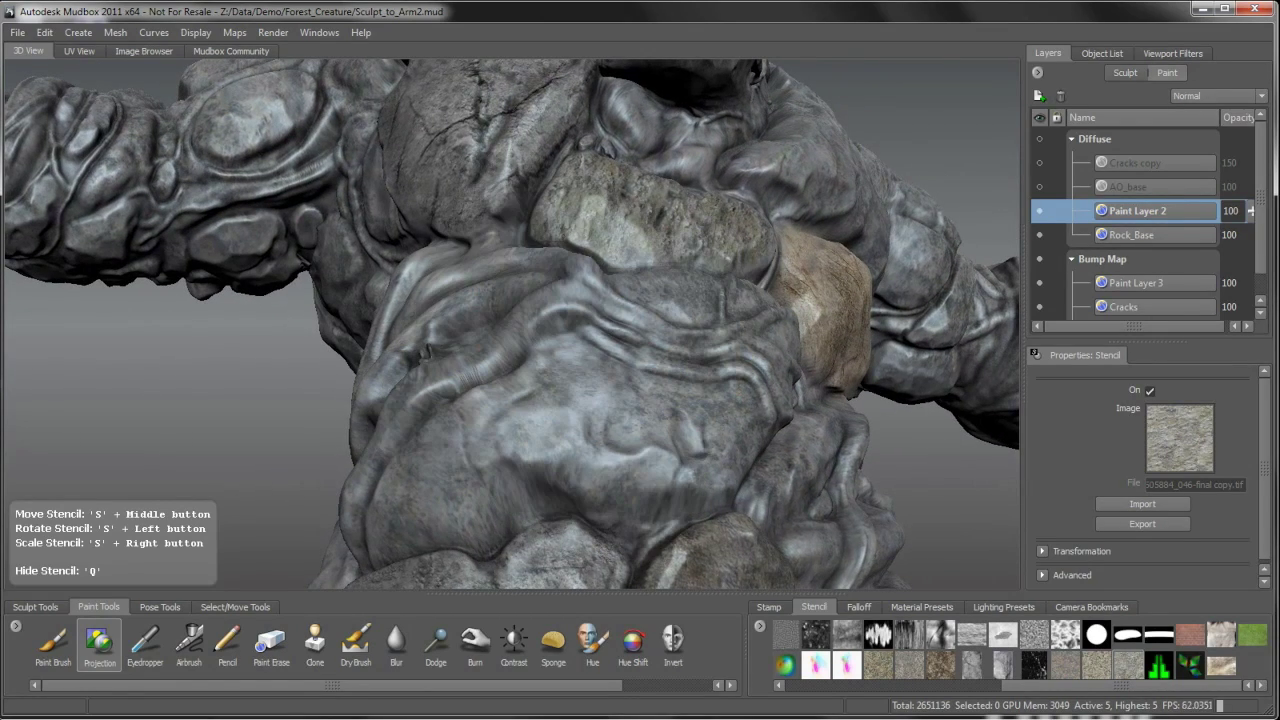
pyautogui.keyDown('alt'); pyautogui.moveTo(675, 268); pyautogui.dragTo(585, 253); pyautogui.keyUp('alt')
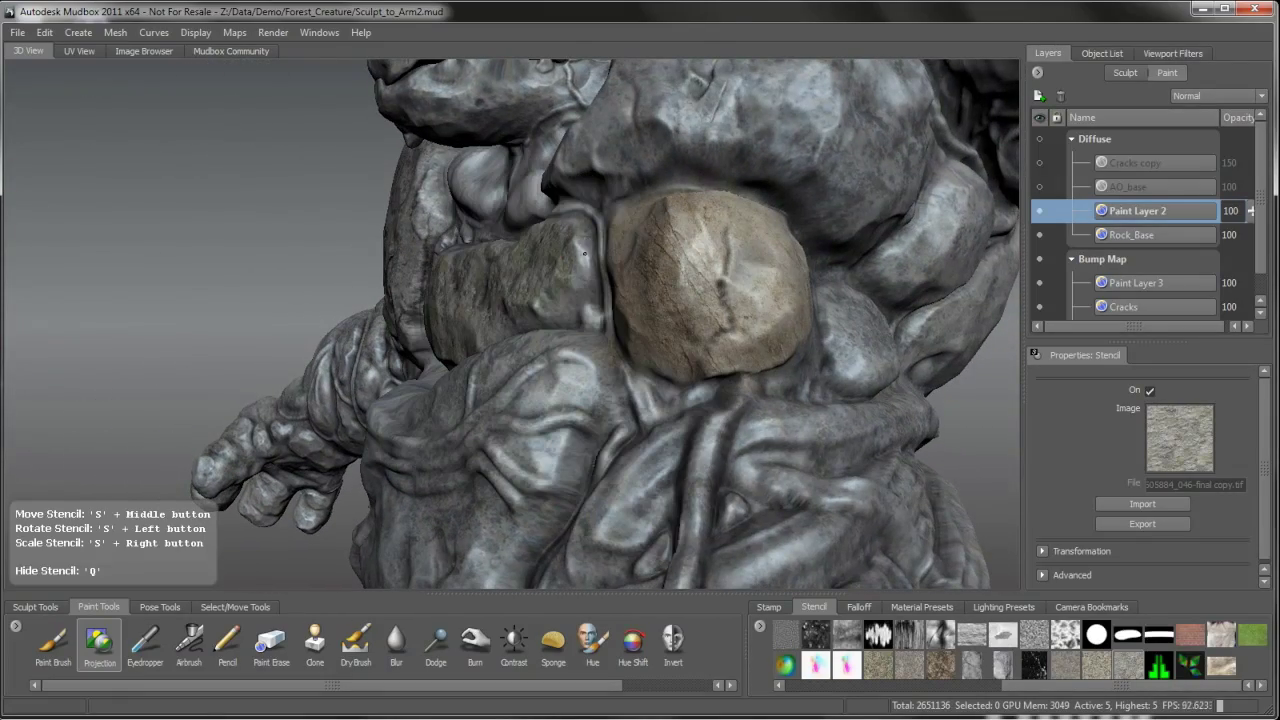
pyautogui.keyDown('alt'); pyautogui.moveTo(594, 313); pyautogui.dragTo(602, 384); pyautogui.keyUp('alt')
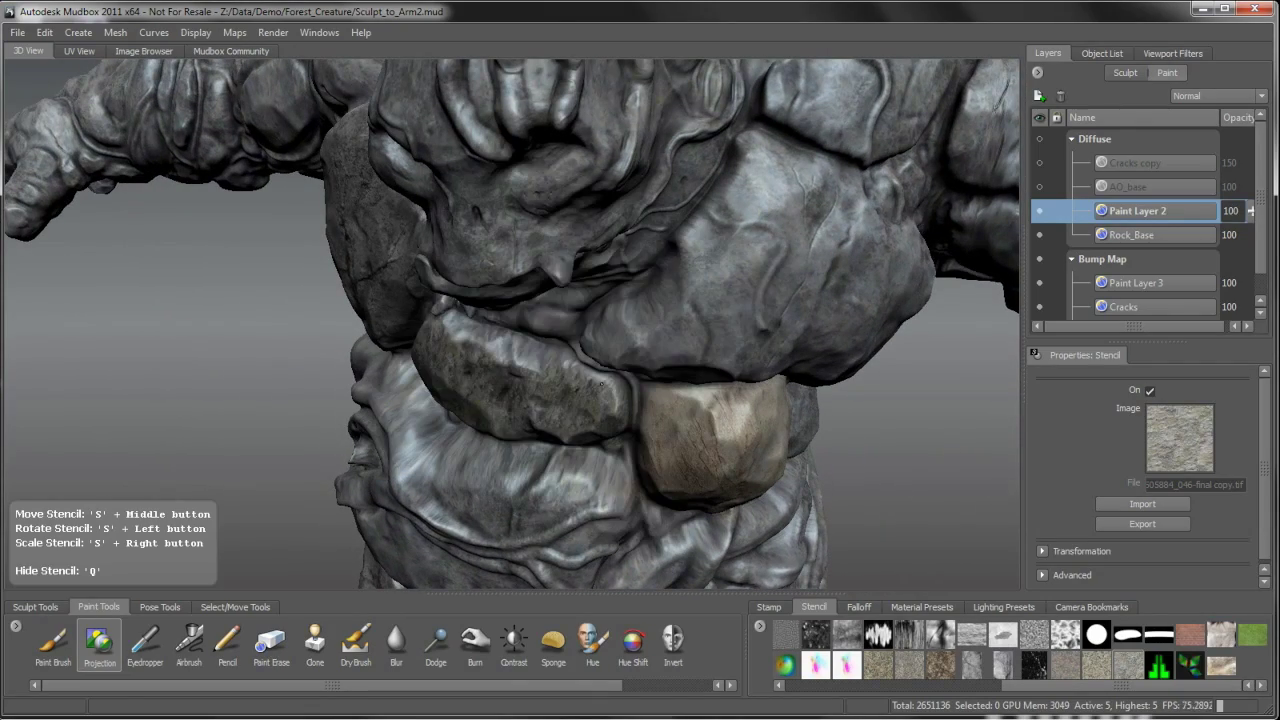
pyautogui.keyDown('alt'); pyautogui.moveTo(540, 357); pyautogui.dragTo(583, 350); pyautogui.keyUp('alt')
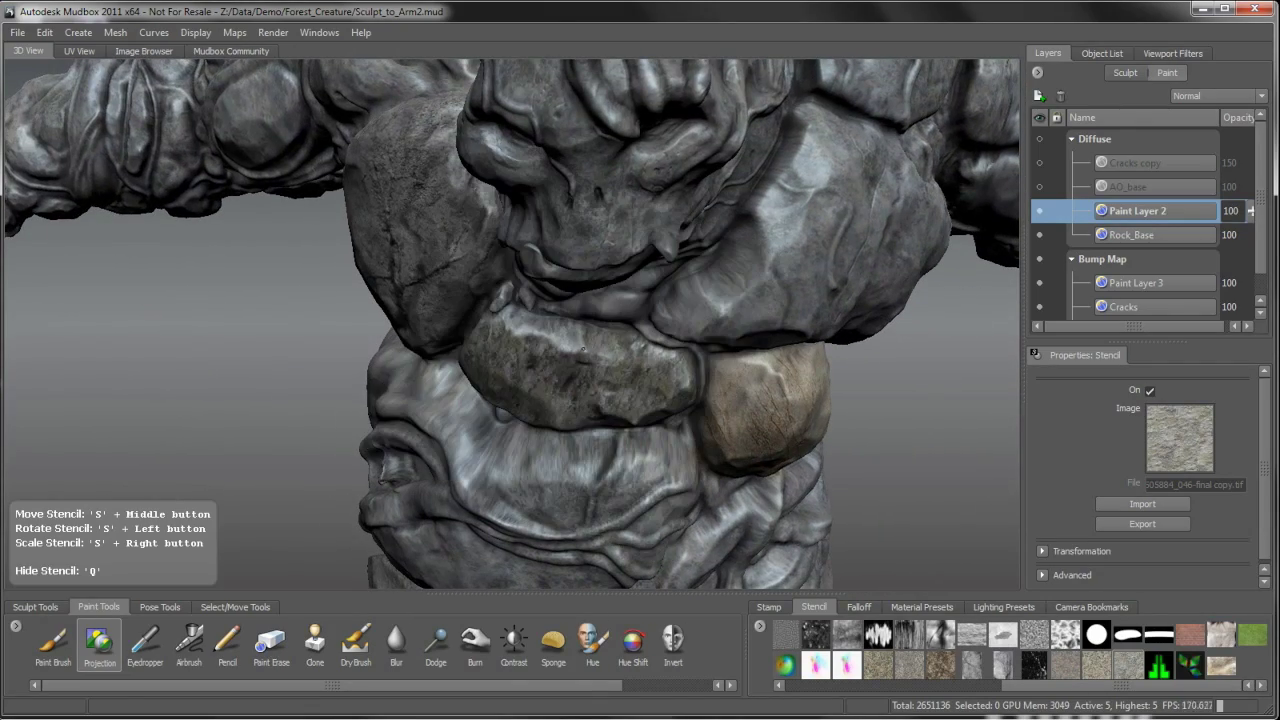
pyautogui.keyDown('alt'); pyautogui.moveTo(505, 320); pyautogui.dragTo(617, 274); pyautogui.keyUp('alt')
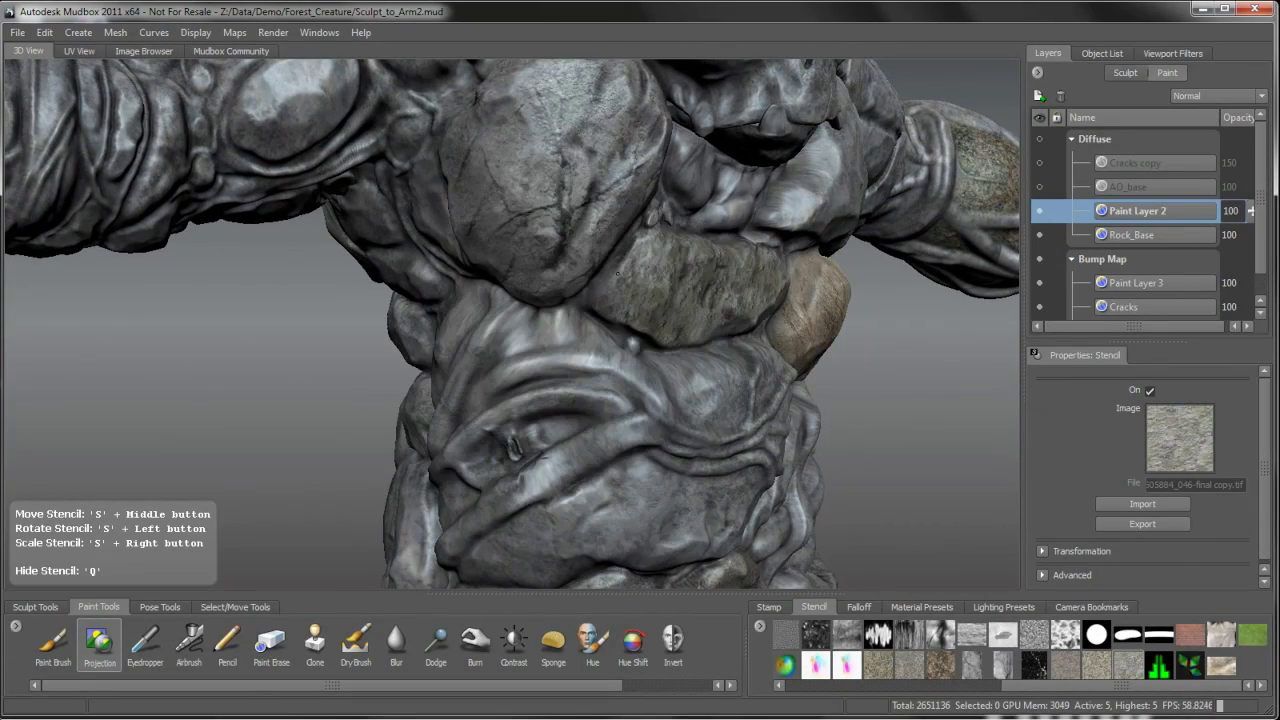
pyautogui.press('q')
# - Project the grey-green rock stencil onto the front of the large outer thigh rock on the stone leg
pyautogui.keyDown('alt'); pyautogui.moveTo(634, 292); pyautogui.dragTo(588, 338, button='right'); pyautogui.keyUp('alt')
pyautogui.keyDown('alt'); pyautogui.moveTo(588, 338); pyautogui.dragTo(622, 358); pyautogui.keyUp('alt')
pyautogui.keyDown('alt'); pyautogui.moveTo(450, 289); pyautogui.dragTo(390, 289); pyautogui.keyUp('alt')
pyautogui.moveTo(560, 450)
pyautogui.keyDown('alt'); pyautogui.mouseDown()
pyautogui.moveTo(525, 425)
pyautogui.moveTo(550, 433)
pyautogui.mouseUp(); pyautogui.keyUp('alt')
pyautogui.keyDown('alt'); pyautogui.moveTo(560, 530); pyautogui.dragTo(535, 388, button='middle'); pyautogui.keyUp('alt')
pyautogui.keyDown('alt'); pyautogui.moveTo(535, 388); pyautogui.dragTo(580, 367, button='right'); pyautogui.keyUp('alt')
pyautogui.keyDown('alt'); pyautogui.moveTo(580, 370); pyautogui.dragTo(442, 396); pyautogui.keyUp('alt')
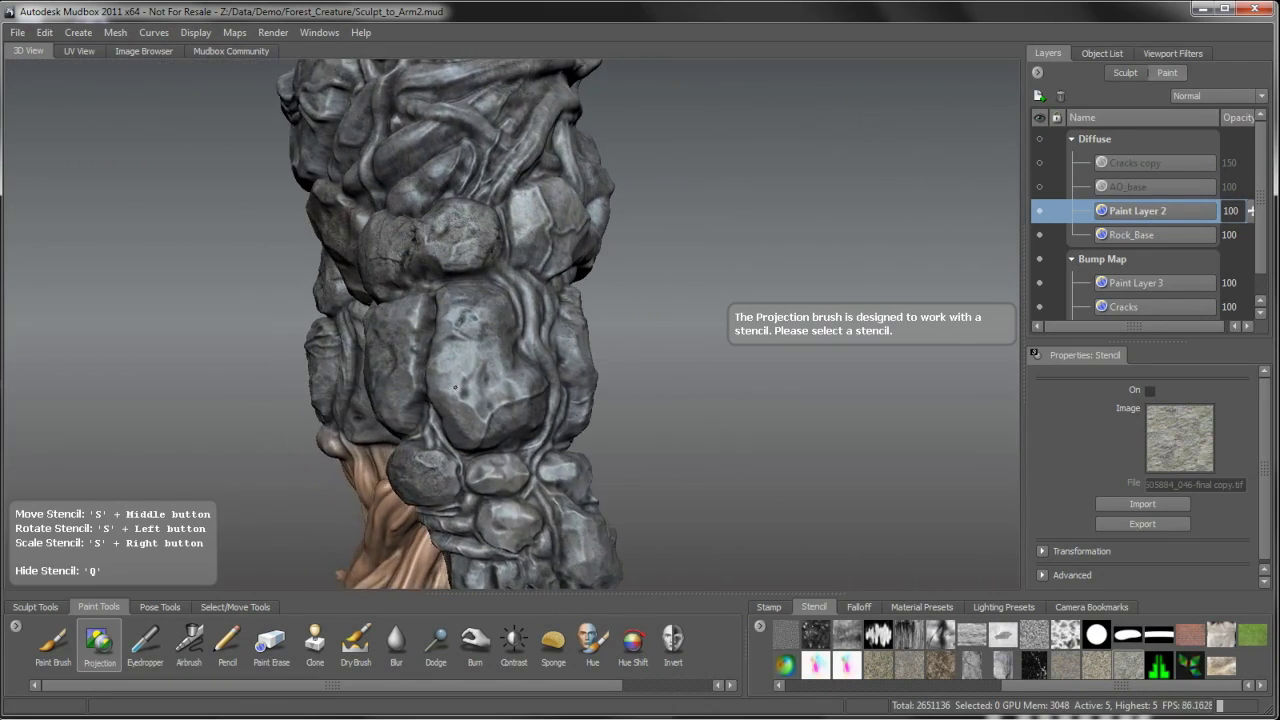
pyautogui.keyDown('alt'); pyautogui.moveTo(442, 396); pyautogui.dragTo(481, 405, button='right'); pyautogui.keyUp('alt')
pyautogui.press('q')
pyautogui.moveTo(625, 372); pyautogui.dragTo(525, 415, button='middle')
pyautogui.moveTo(462, 290); pyautogui.dragTo(436, 292)
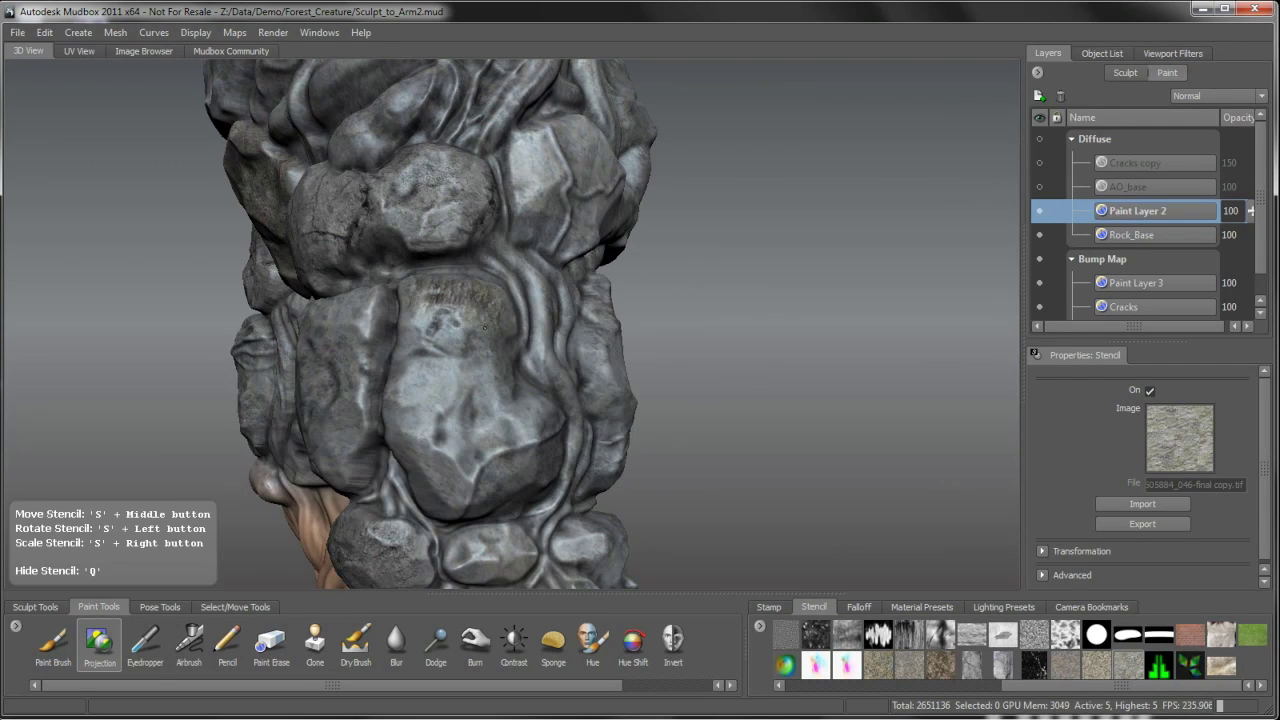
pyautogui.press('q')
pyautogui.press('q')
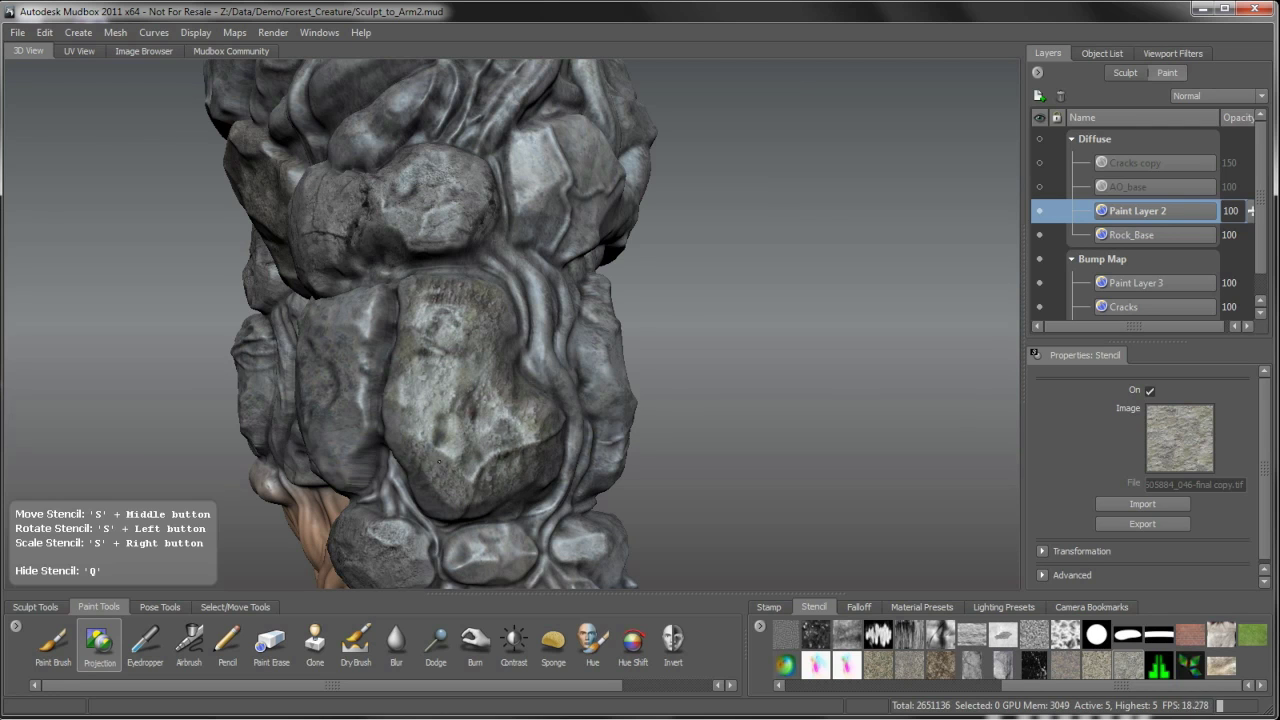
# - Extend the grey-green texture around the sides and edges of the thigh rock, then hide the stencil
pyautogui.moveTo(438, 348); pyautogui.dragTo(562, 396)
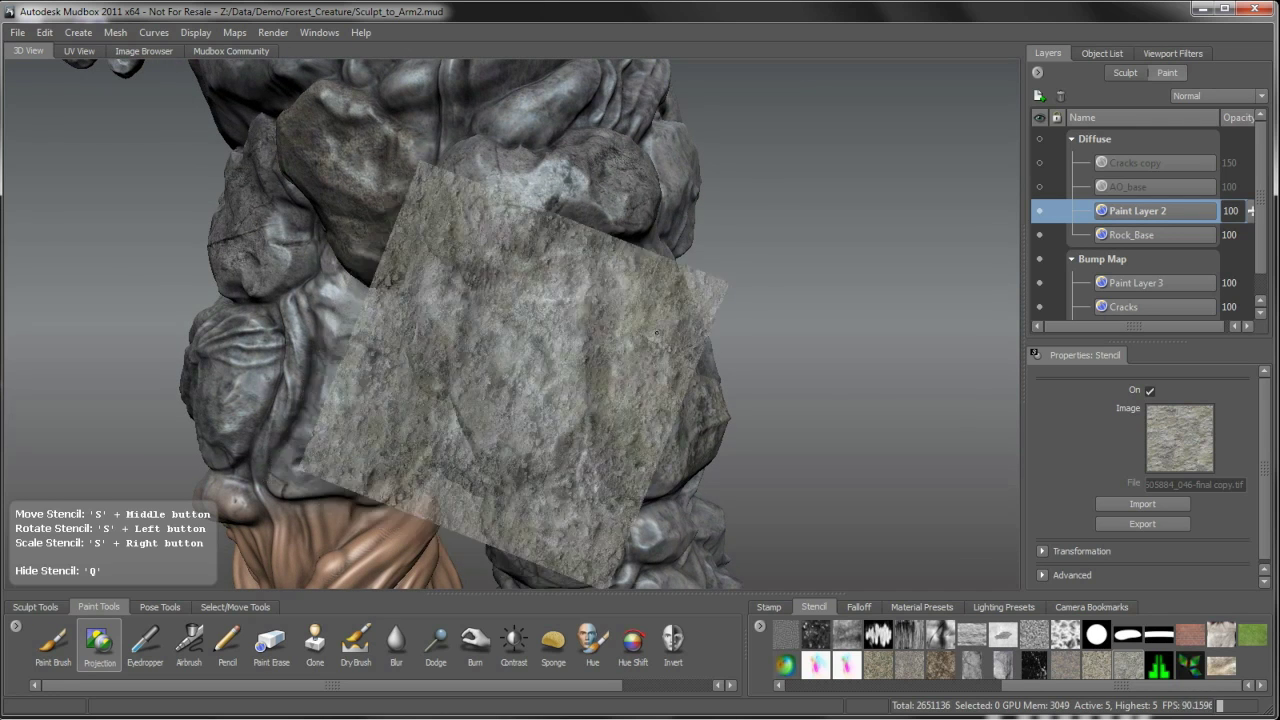
pyautogui.press('q')
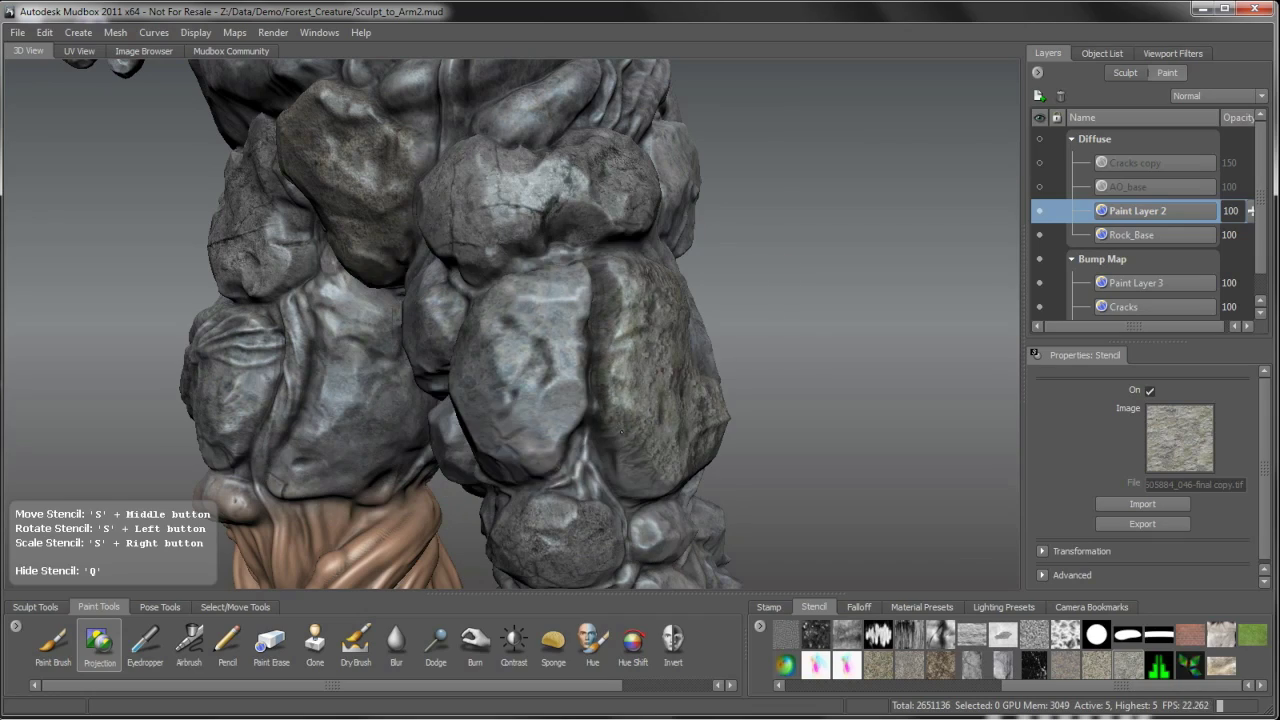
pyautogui.press('q')
pyautogui.keyDown('alt'); pyautogui.moveTo(622, 432); pyautogui.dragTo(508, 360); pyautogui.keyUp('alt')
pyautogui.press('q')
pyautogui.press('q')
pyautogui.press('q')
pyautogui.press('q')
pyautogui.keyDown('alt'); pyautogui.moveTo(534, 294); pyautogui.dragTo(549, 384); pyautogui.keyUp('alt')
pyautogui.press('q')
pyautogui.press('q')
pyautogui.moveTo(530, 313)
pyautogui.keyDown('alt'); pyautogui.mouseDown()
pyautogui.moveTo(640, 398)
pyautogui.moveTo(611, 282)
pyautogui.mouseUp(); pyautogui.keyUp('alt')
pyautogui.press('q')
# - Review the projected rock textures on the whole creature, from the torso and arms down to the feet
pyautogui.keyDown('alt'); pyautogui.moveTo(611, 282); pyautogui.dragTo(588, 215, button='right'); pyautogui.keyUp('alt')
pyautogui.keyDown('alt'); pyautogui.moveTo(588, 215); pyautogui.dragTo(668, 352, button='middle'); pyautogui.keyUp('alt')
pyautogui.keyDown('alt'); pyautogui.moveTo(668, 352); pyautogui.dragTo(437, 170); pyautogui.keyUp('alt')
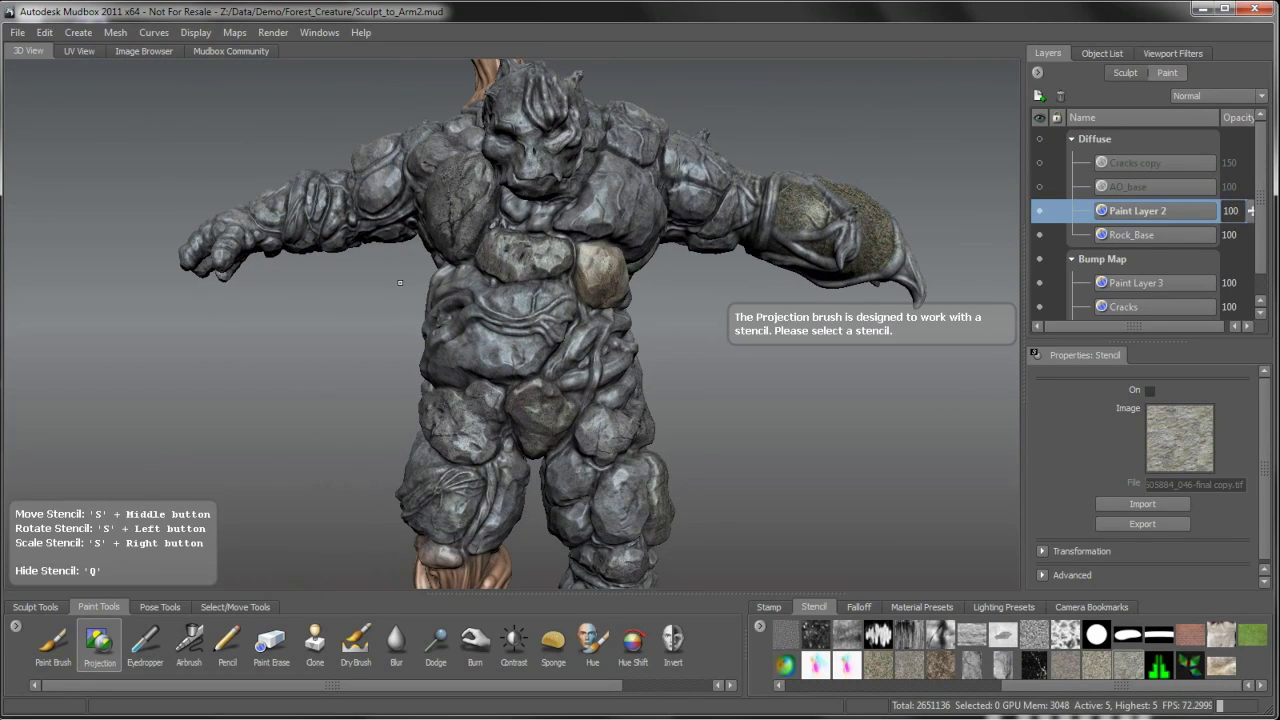
pyautogui.keyDown('alt'); pyautogui.moveTo(598, 530); pyautogui.dragTo(602, 520); pyautogui.keyUp('alt')
pyautogui.keyDown('alt'); pyautogui.moveTo(602, 520); pyautogui.dragTo(635, 352, button='middle'); pyautogui.keyUp('alt')
pyautogui.keyDown('alt'); pyautogui.moveTo(635, 352); pyautogui.dragTo(633, 356); pyautogui.keyUp('alt')
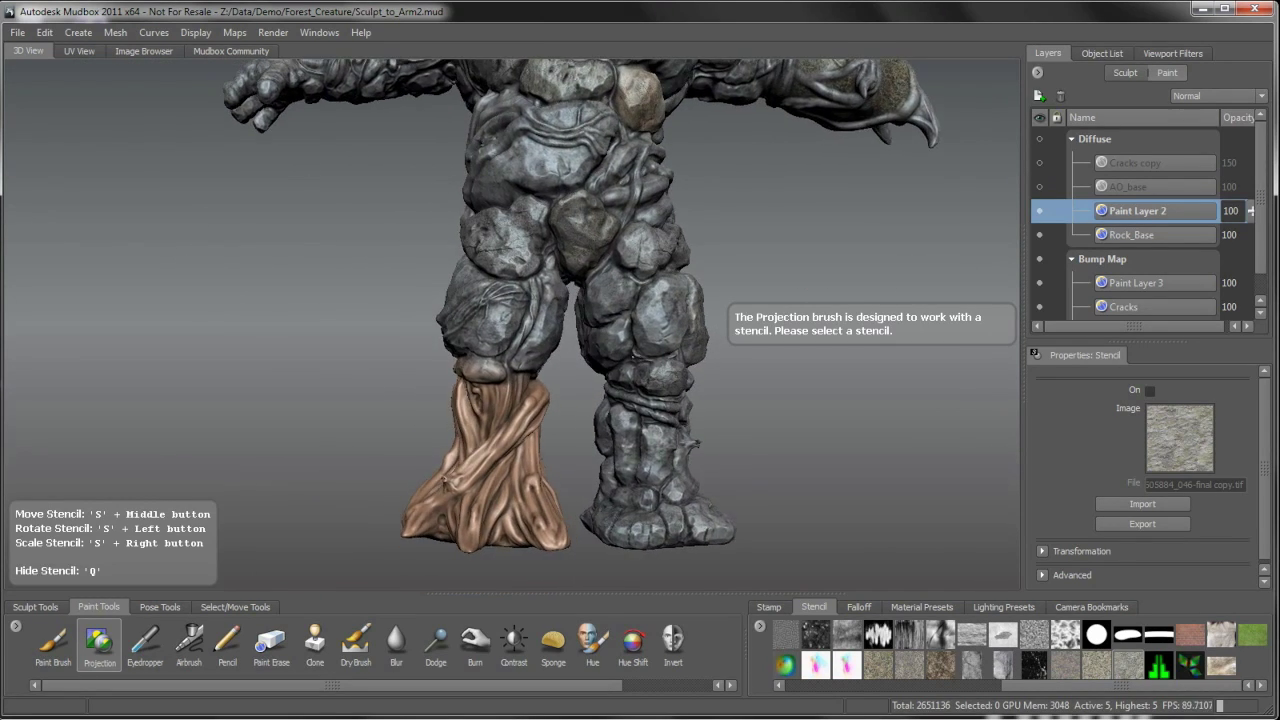
# - Duplicate the Rock_Base diffuse layer and move the copy to the top of the Bump Map channel
pyautogui.keyDown('alt'); pyautogui.moveTo(633, 356); pyautogui.dragTo(604, 445, button='middle'); pyautogui.keyUp('alt')
pyautogui.keyDown('alt'); pyautogui.moveTo(604, 445); pyautogui.dragTo(643, 306, button='right'); pyautogui.keyUp('alt')
pyautogui.keyDown('alt'); pyautogui.moveTo(643, 306); pyautogui.dragTo(634, 338, button='middle'); pyautogui.keyUp('alt')
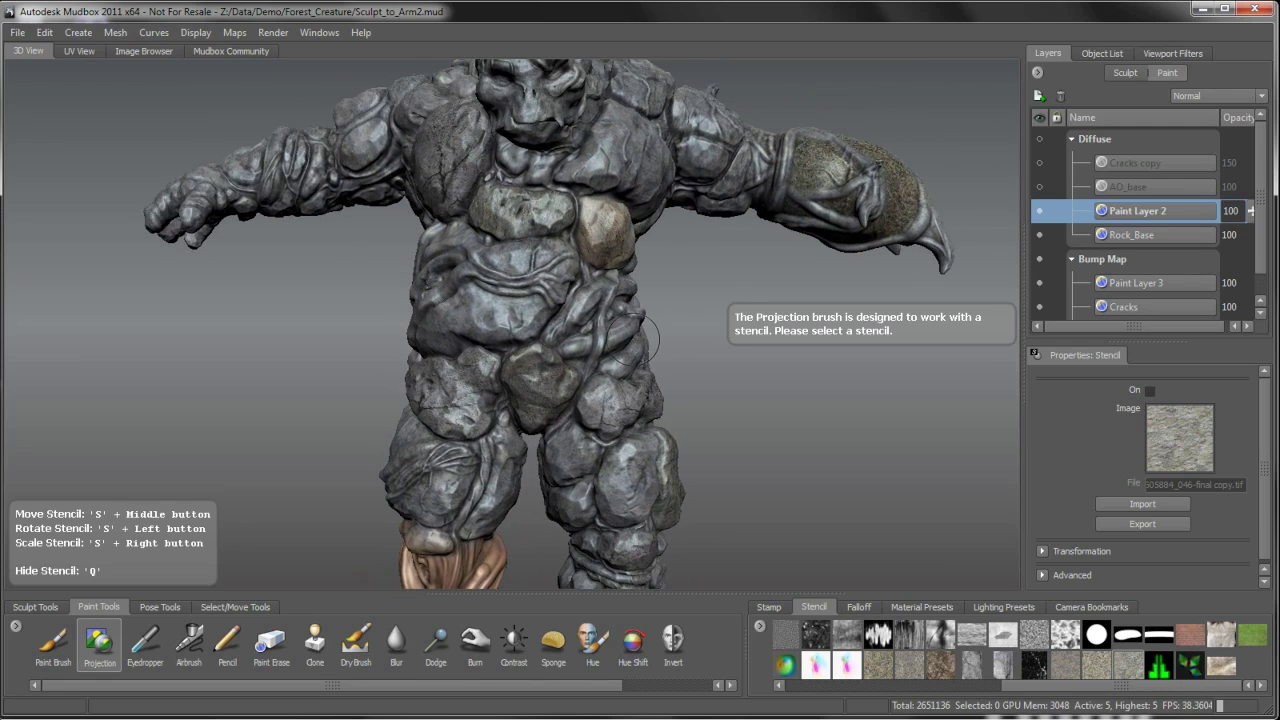
pyautogui.click(1136, 237)
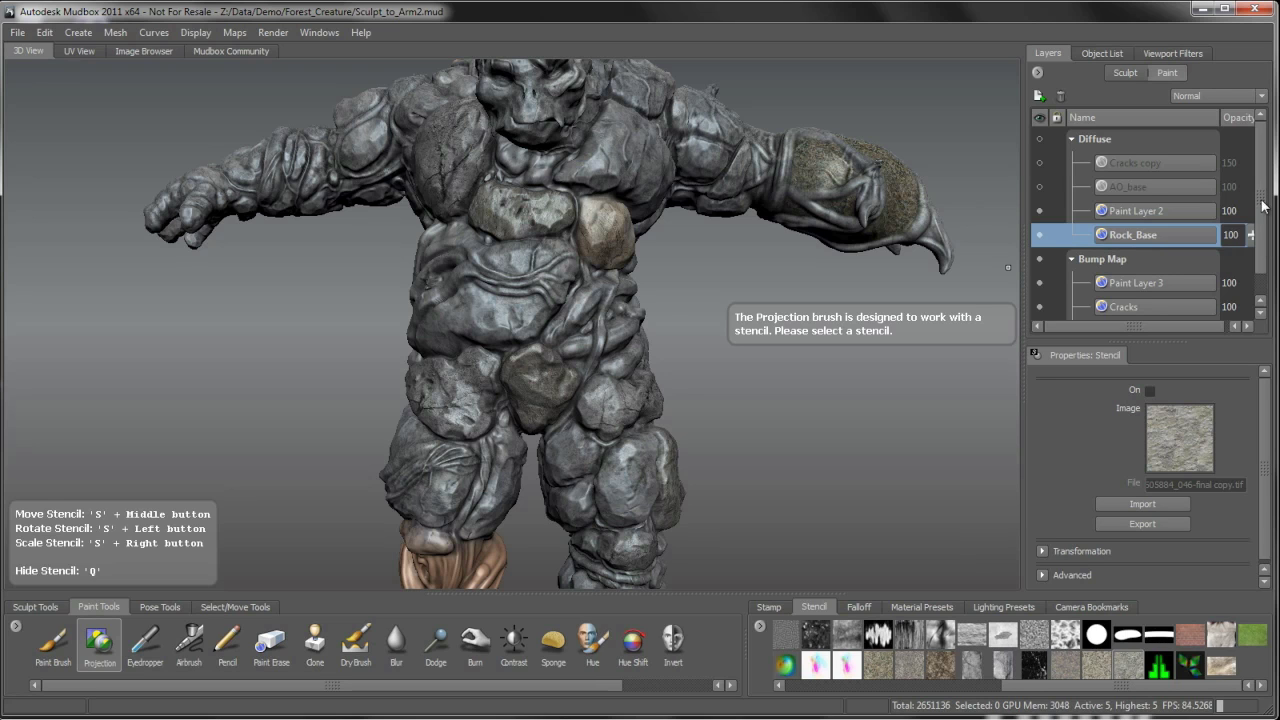
pyautogui.moveTo(1262, 206); pyautogui.dragTo(1262, 248)
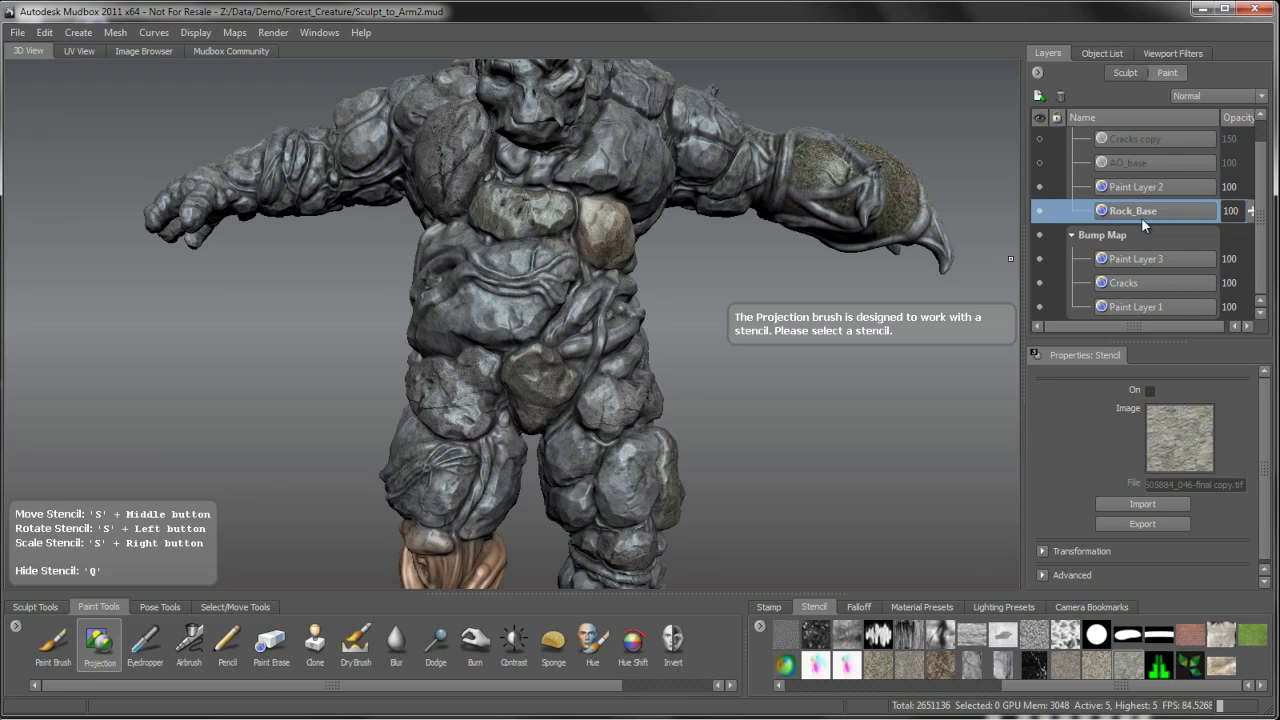
pyautogui.keyDown('alt'); pyautogui.moveTo(722, 288); pyautogui.dragTo(710, 252, button='right'); pyautogui.keyUp('alt')
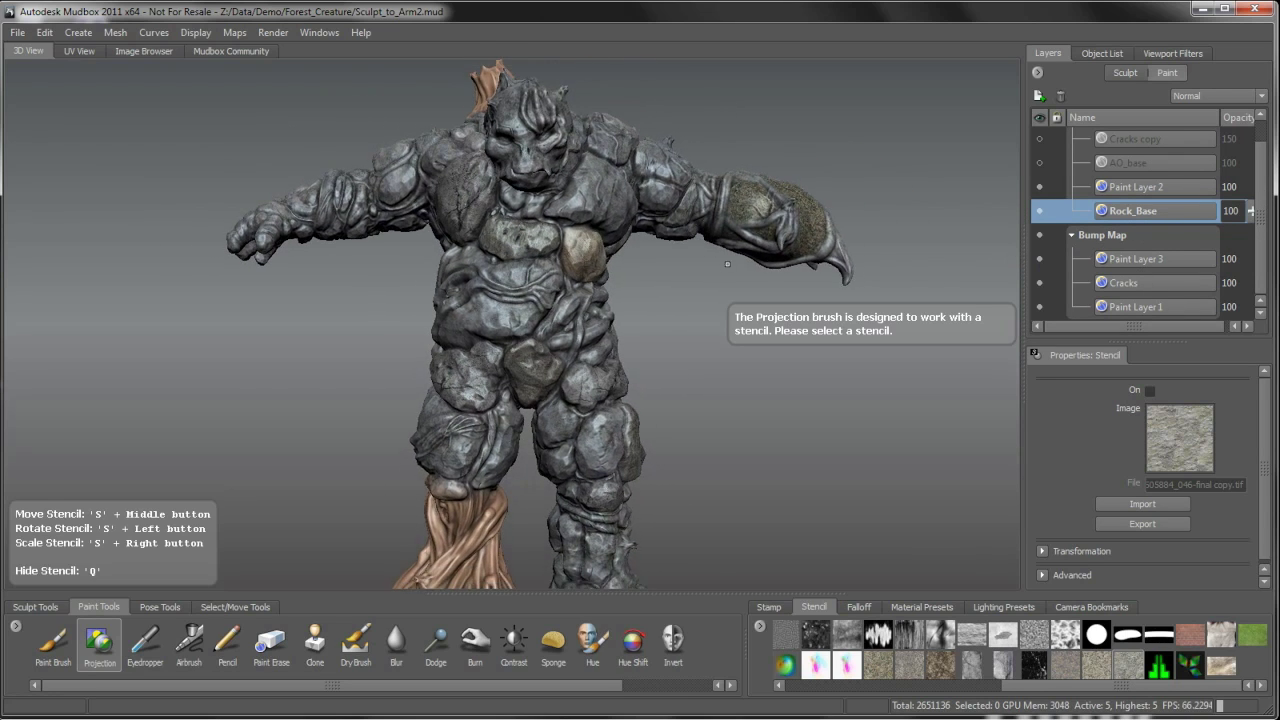
pyautogui.keyDown('alt'); pyautogui.moveTo(728, 264); pyautogui.dragTo(697, 305); pyautogui.keyUp('alt')
pyautogui.keyDown('alt'); pyautogui.moveTo(697, 305); pyautogui.dragTo(697, 251, button='right'); pyautogui.keyUp('alt')
pyautogui.keyDown('alt'); pyautogui.moveTo(697, 251); pyautogui.dragTo(714, 290, button='middle'); pyautogui.keyUp('alt')
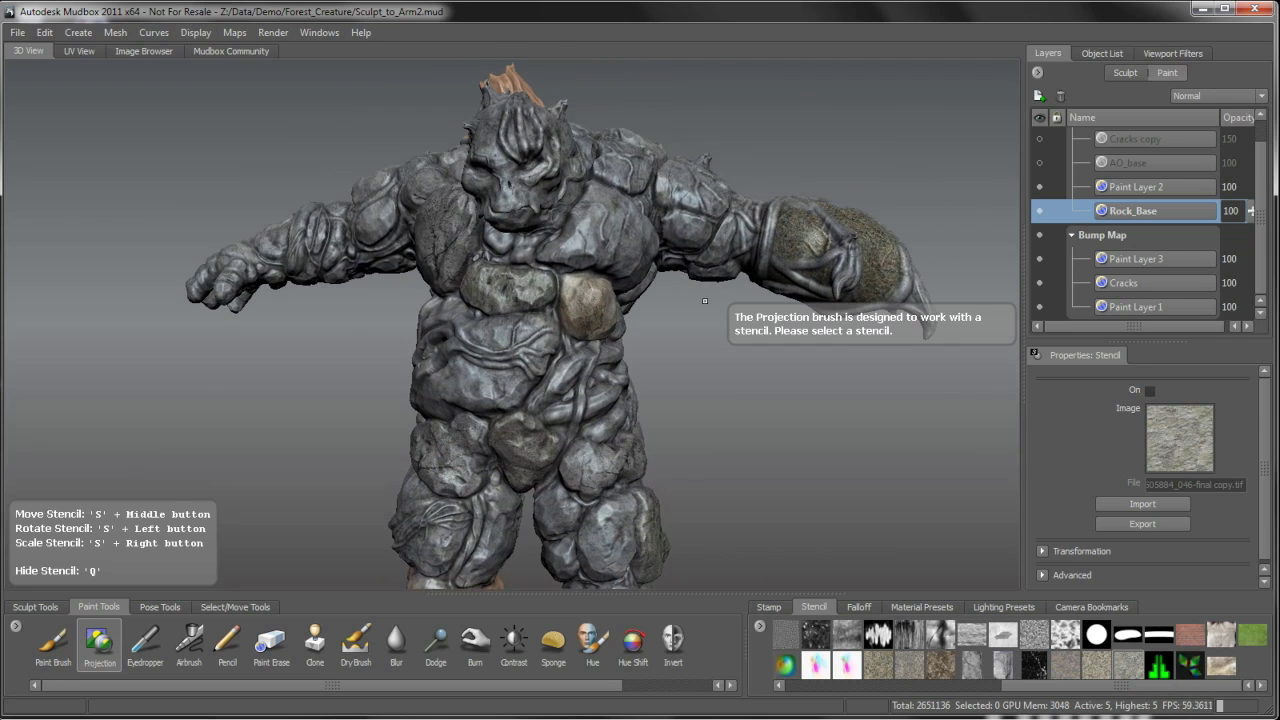
pyautogui.rightClick(1157, 210)
pyautogui.click(1208, 264)
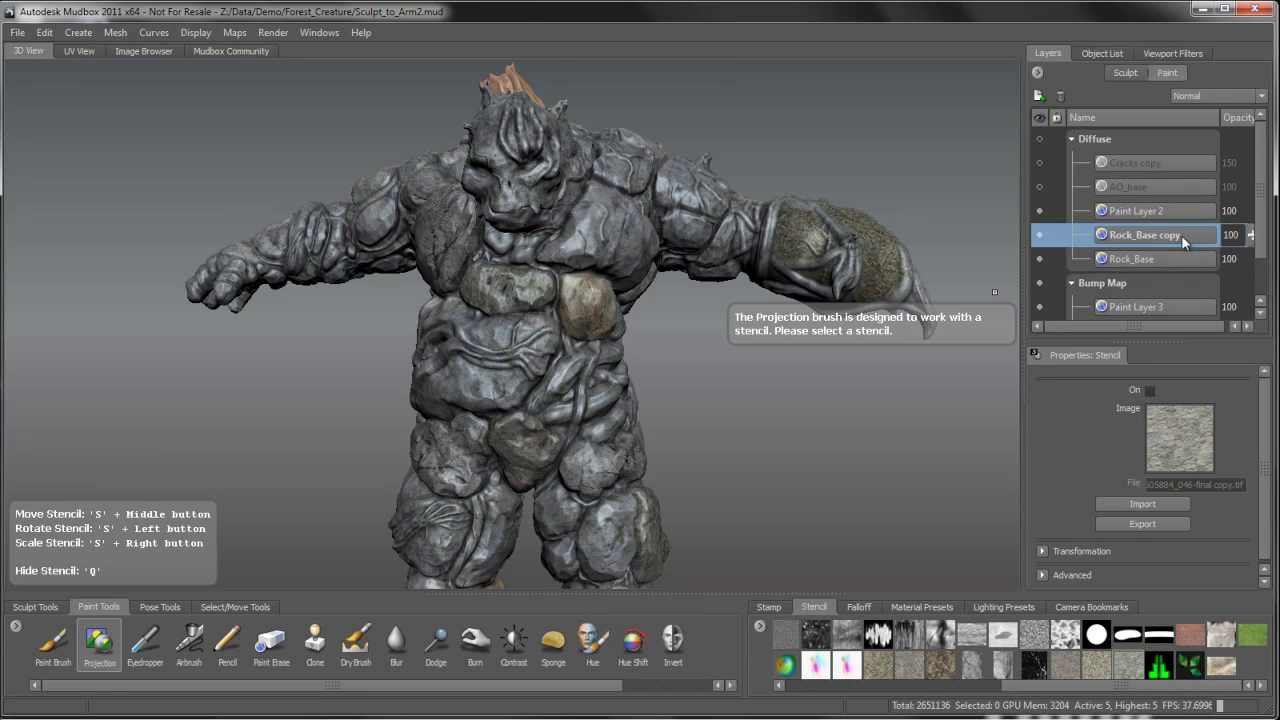
pyautogui.scroll(-2, 1263, 208)
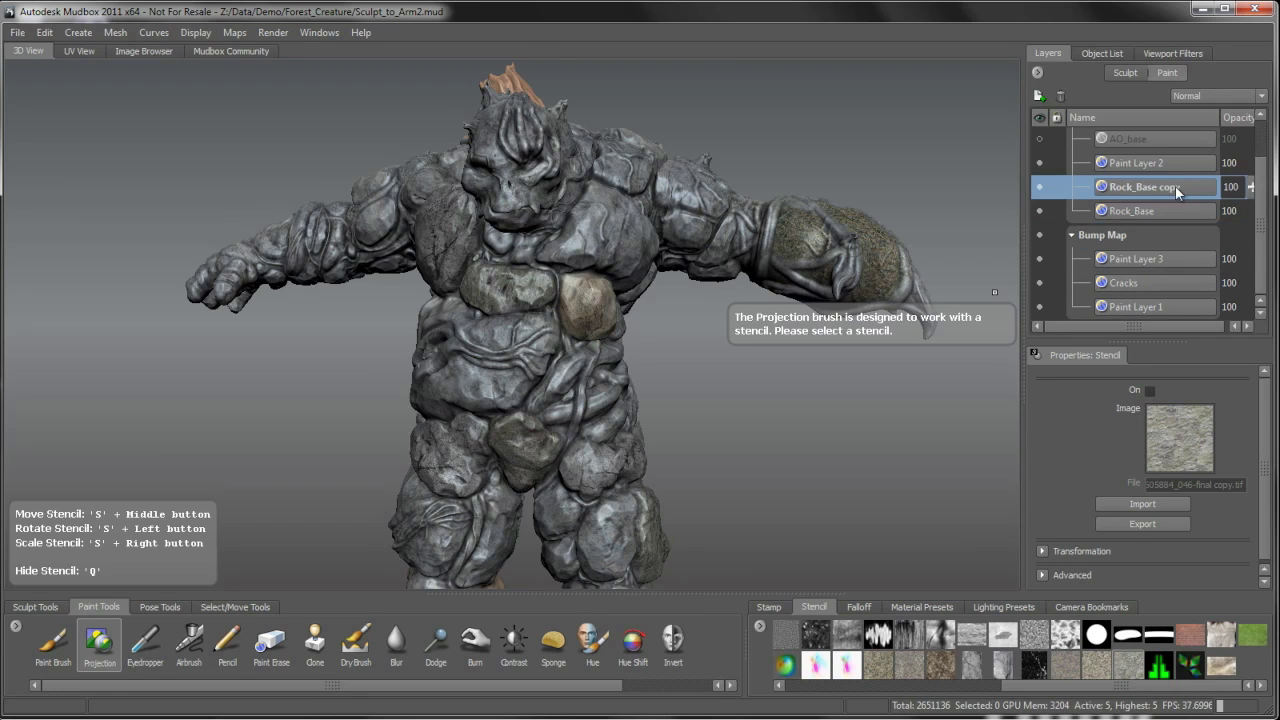
pyautogui.moveTo(1175, 186)
pyautogui.mouseDown()
pyautogui.moveTo(1172, 255)
pyautogui.moveTo(1197, 270)
pyautogui.moveTo(1164, 280)
pyautogui.mouseUp()
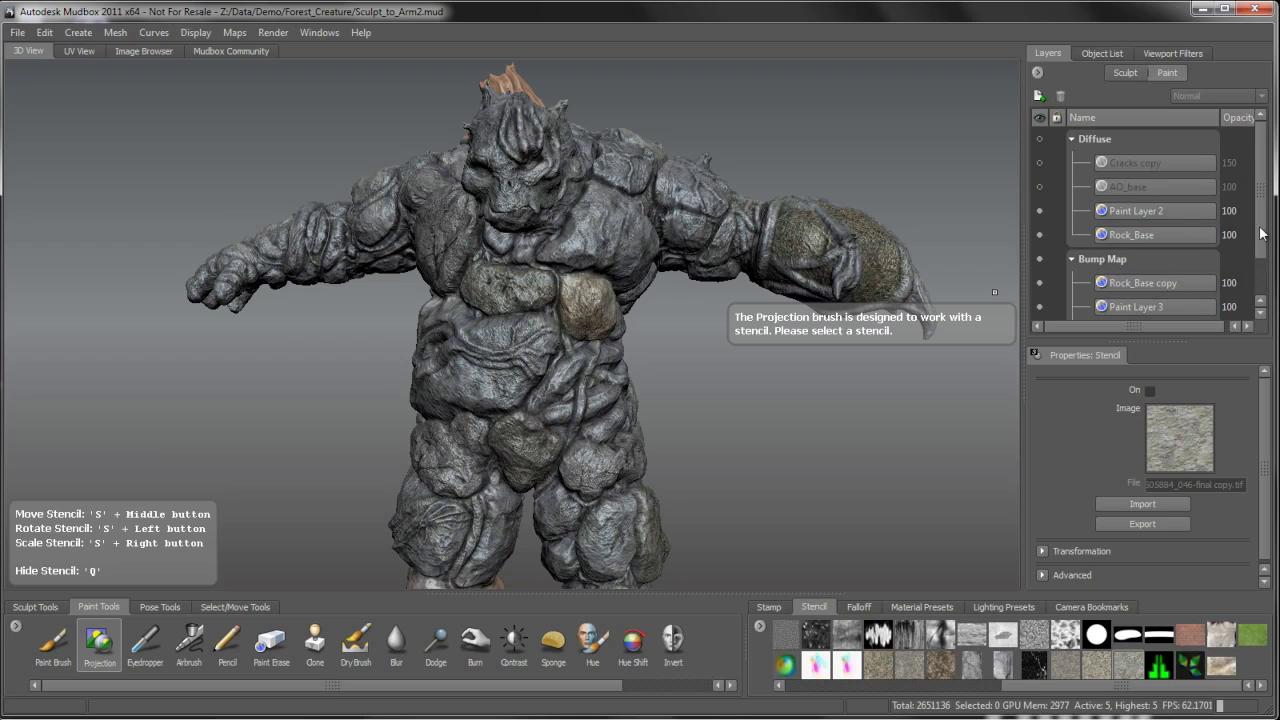
# - Set the opacity of the Rock_Base copy bump layer to 12
pyautogui.moveTo(1264, 223); pyautogui.dragTo(1262, 255)
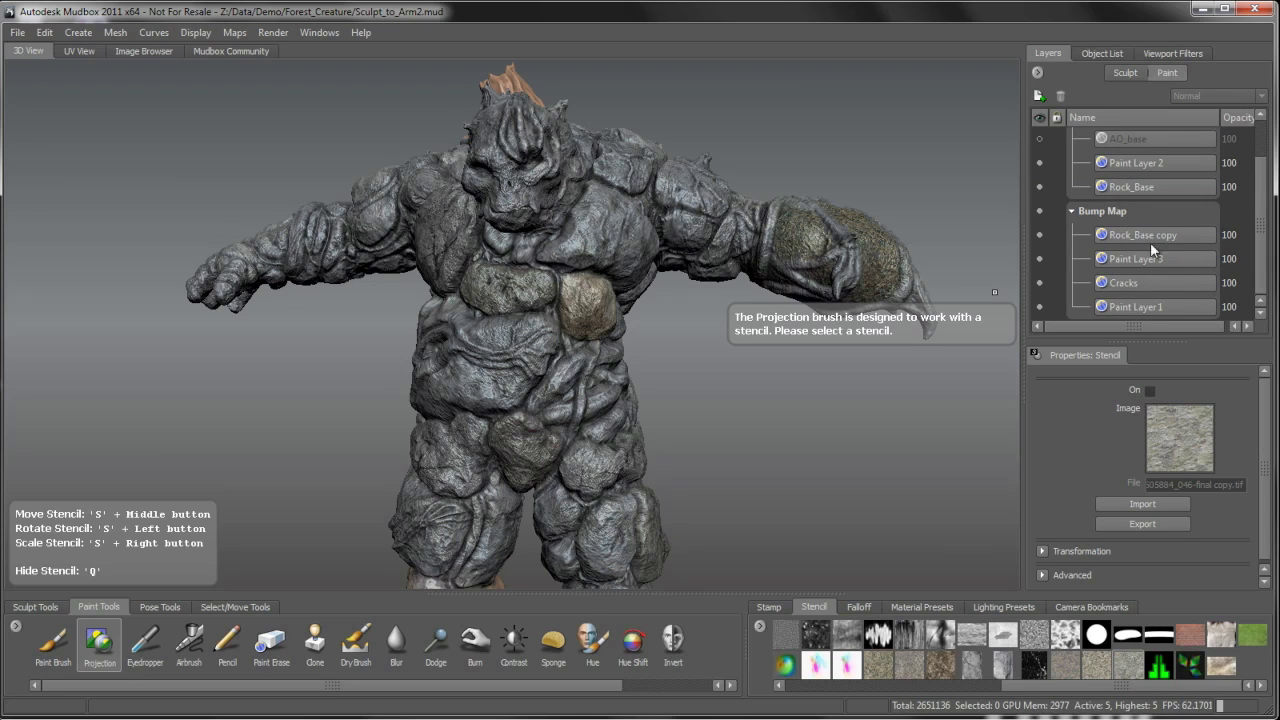
pyautogui.click(1192, 240)
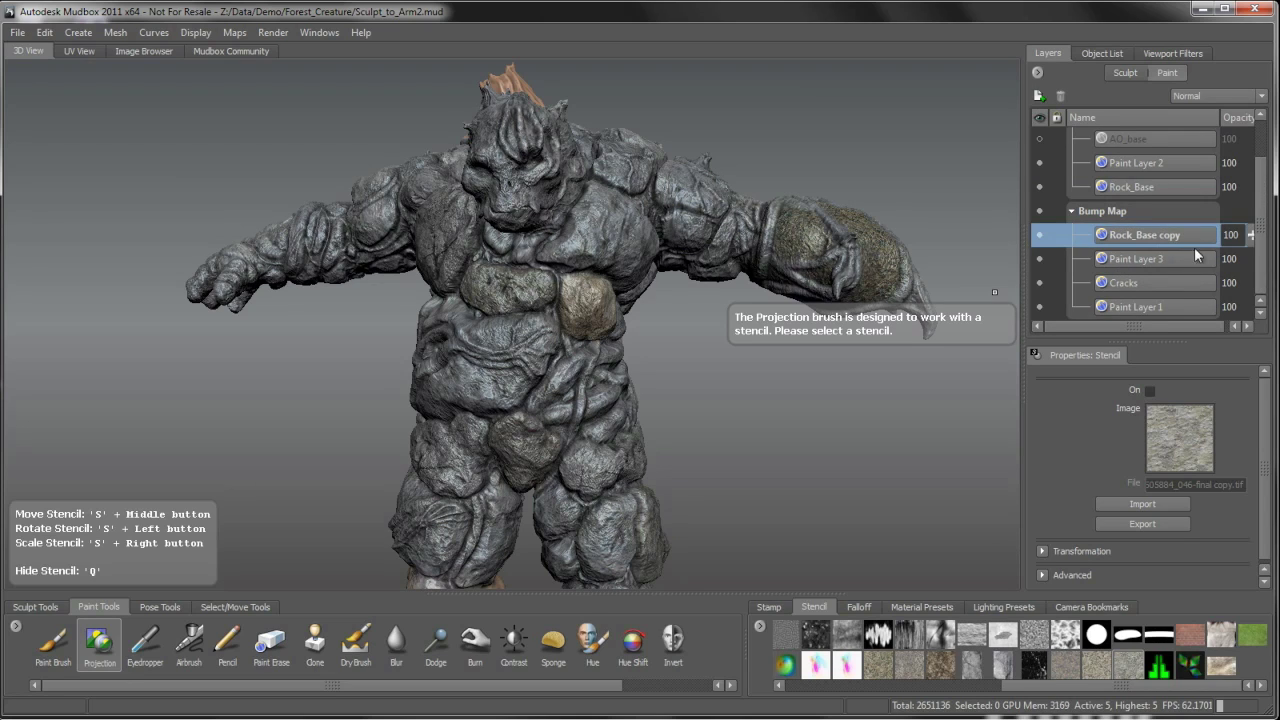
pyautogui.keyDown('alt'); pyautogui.moveTo(753, 410); pyautogui.dragTo(764, 440, button='right'); pyautogui.keyUp('alt')
pyautogui.moveTo(1249, 237); pyautogui.dragTo(1251, 309)
pyautogui.keyDown('alt'); pyautogui.moveTo(815, 340); pyautogui.dragTo(831, 389, button='right'); pyautogui.keyUp('alt')
pyautogui.keyDown('alt'); pyautogui.moveTo(831, 389); pyautogui.dragTo(799, 442, button='middle'); pyautogui.keyUp('alt')
pyautogui.keyDown('alt'); pyautogui.moveTo(799, 442); pyautogui.dragTo(878, 373); pyautogui.keyUp('alt')
pyautogui.moveTo(1250, 238); pyautogui.dragTo(1254, 245)
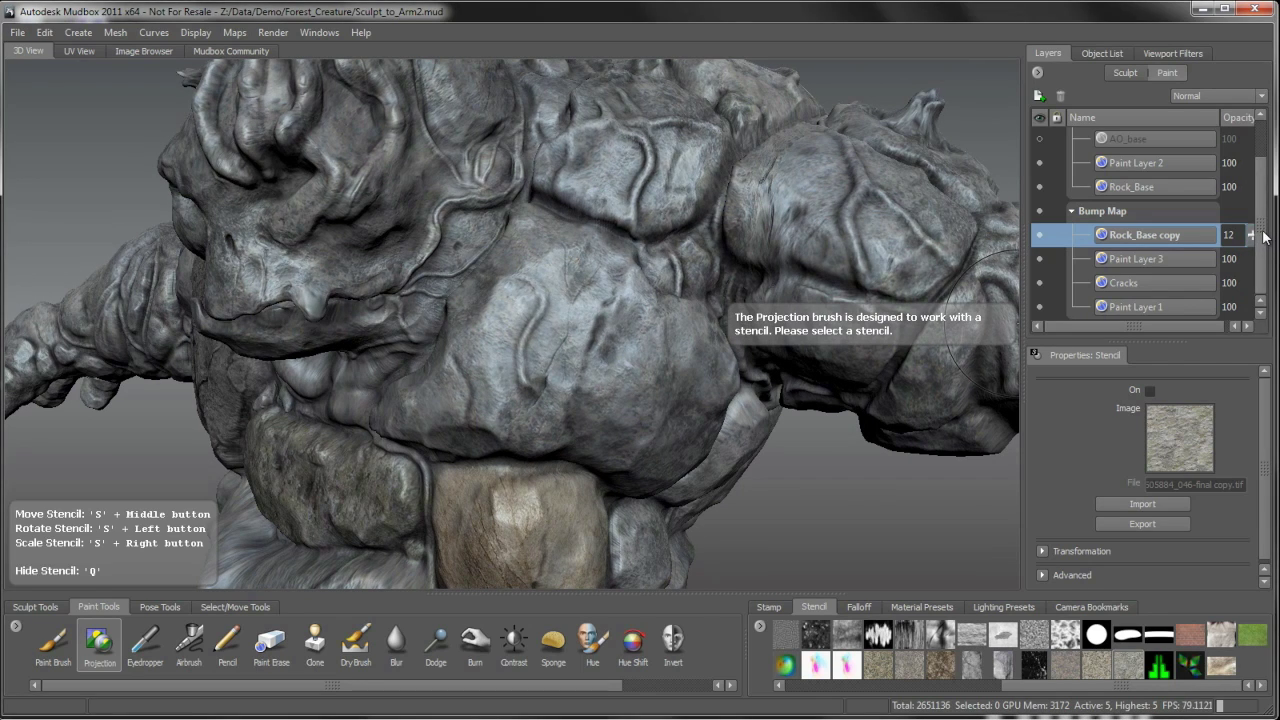
# - Hide the Rock_Base diffuse layer to inspect the bump detail on the creature's head and chest
pyautogui.click(1039, 186)
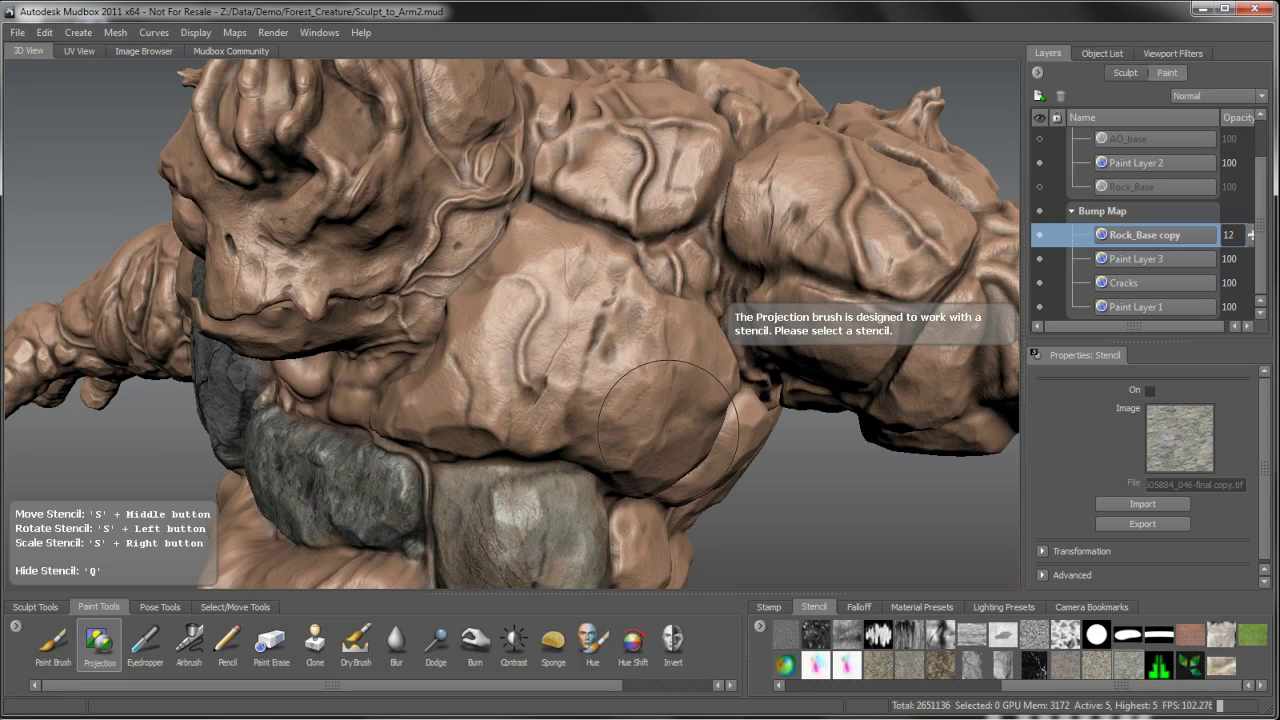
pyautogui.keyDown('alt'); pyautogui.moveTo(668, 431); pyautogui.dragTo(714, 431); pyautogui.keyUp('alt')
pyautogui.keyDown('alt'); pyautogui.moveTo(714, 431); pyautogui.dragTo(660, 420, button='right'); pyautogui.keyUp('alt')
pyautogui.keyDown('alt'); pyautogui.moveTo(740, 410); pyautogui.dragTo(650, 440); pyautogui.keyUp('alt')
# - Set the default material's specular colour to a very dark neutral grey and its gloss colour to dark grey
pyautogui.click(1103, 54)
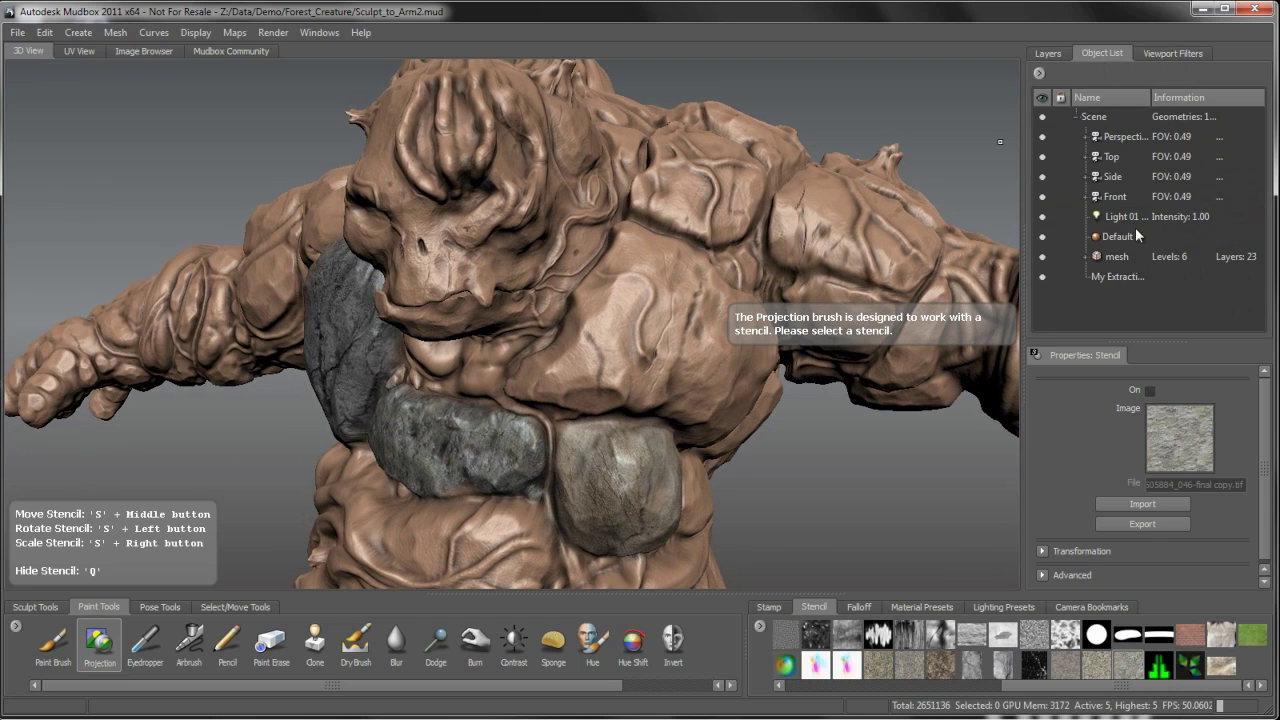
pyautogui.click(1135, 236)
pyautogui.click(1180, 408)
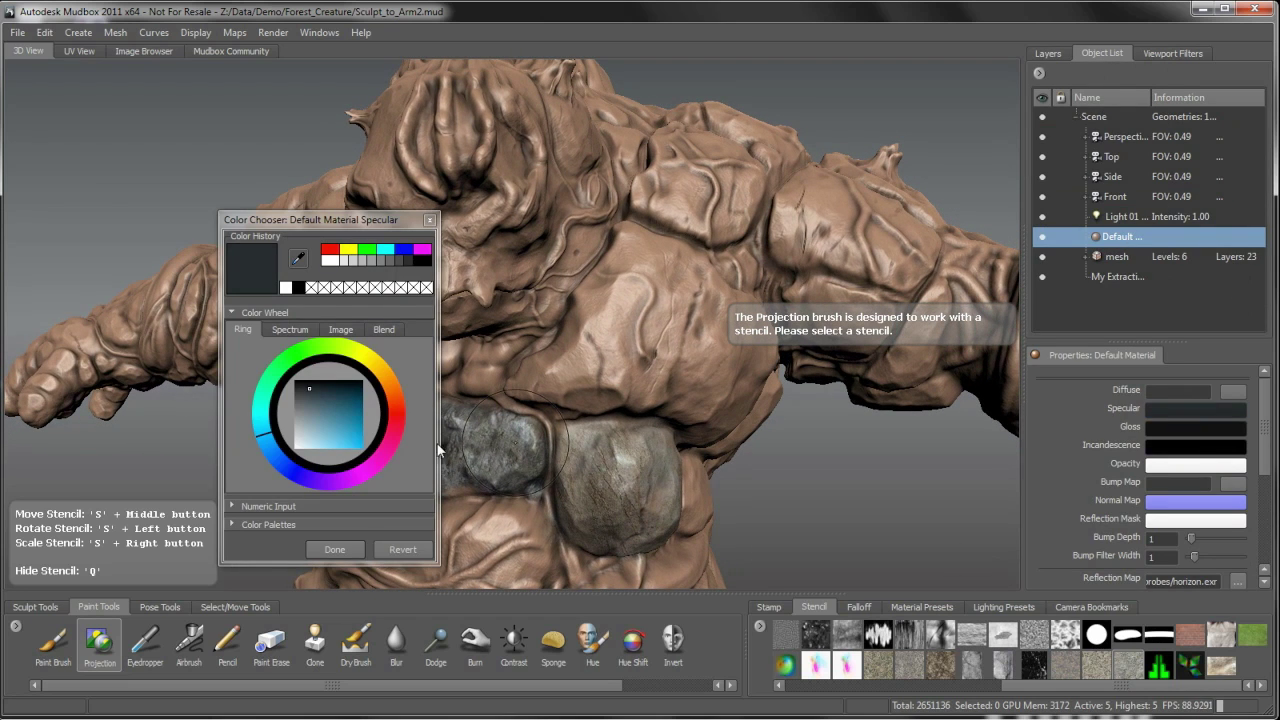
pyautogui.click(304, 386)
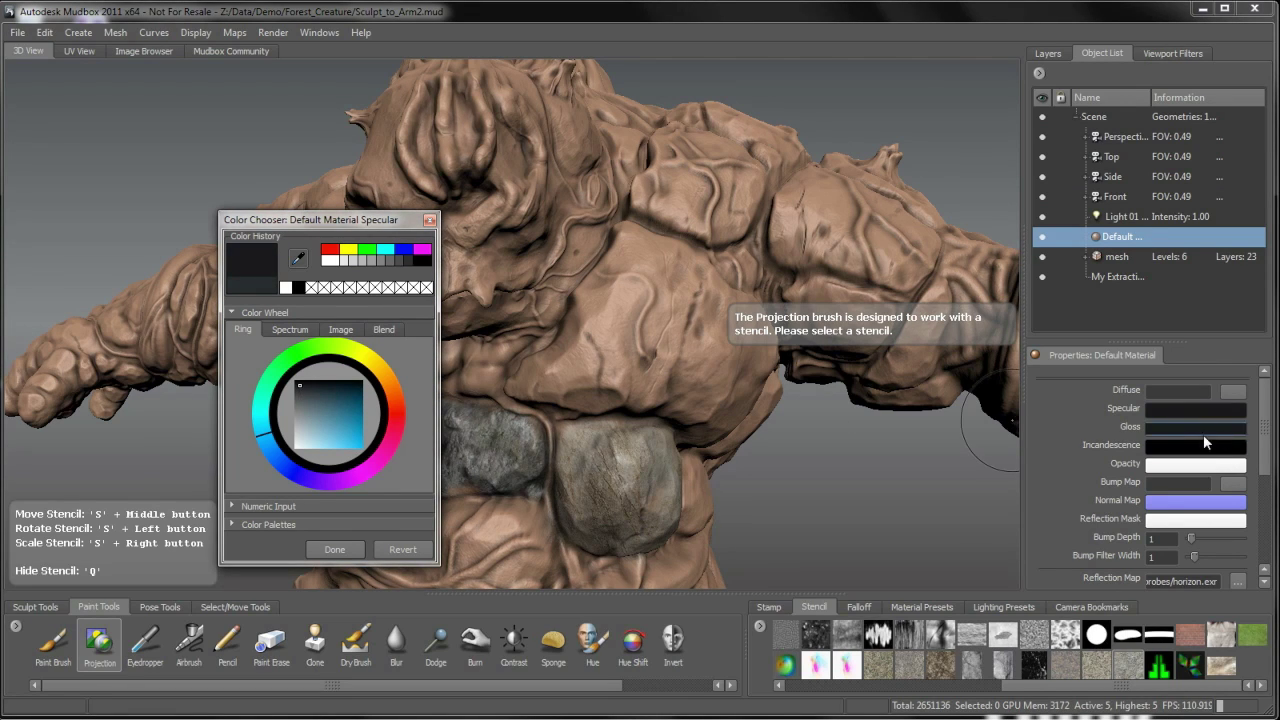
pyautogui.click(1200, 428)
pyautogui.click(295, 386)
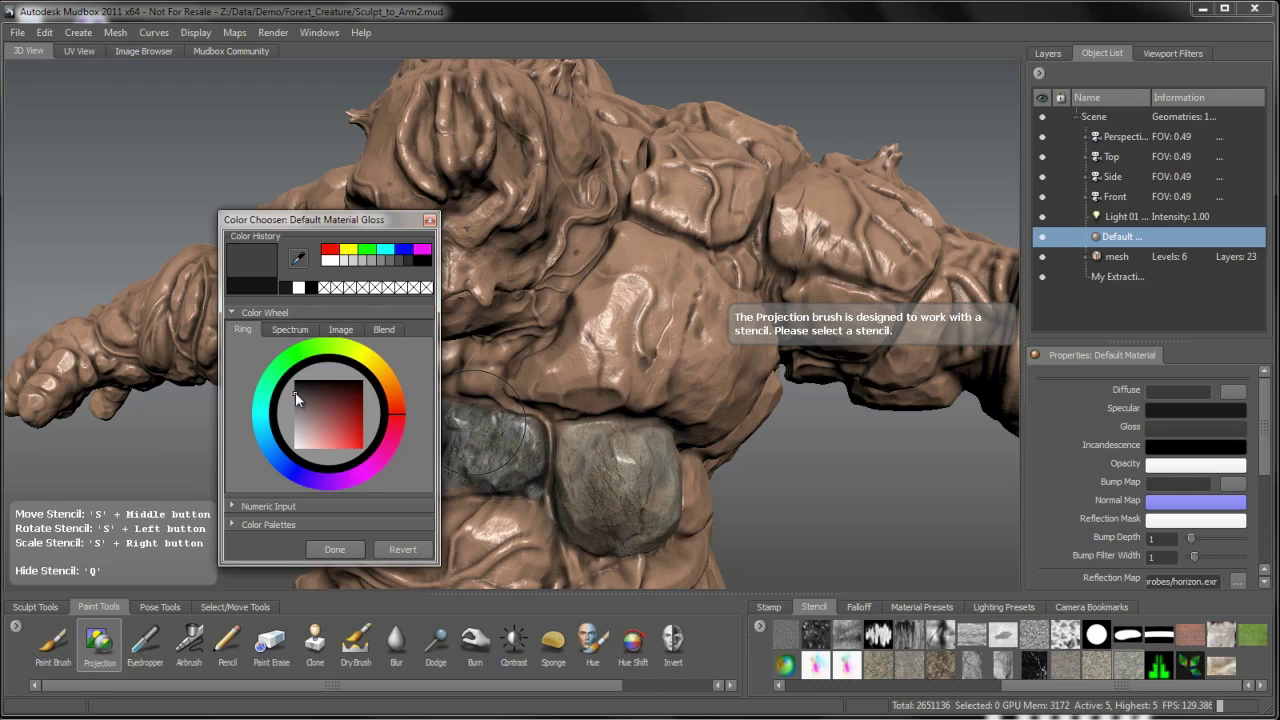
# - Darken the default material's specular colour further to near black and fine-tune its gloss to a dark grey
pyautogui.click(1207, 410)
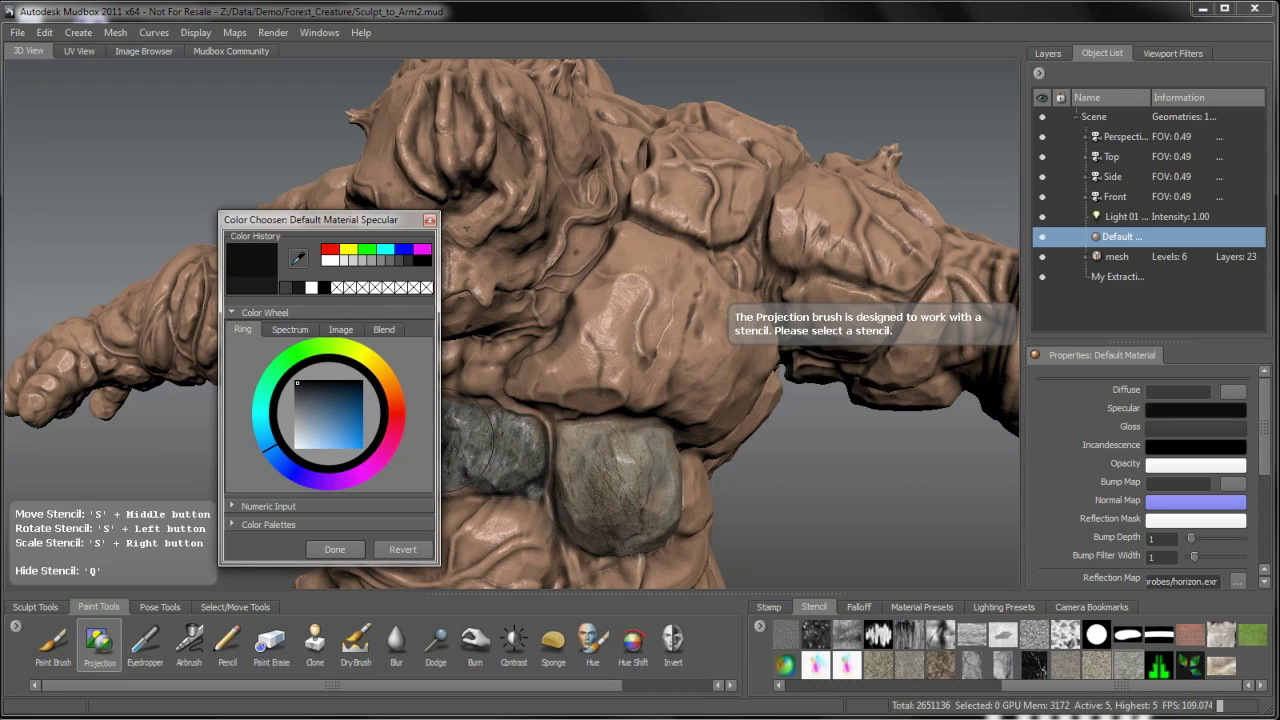
pyautogui.click(335, 549)
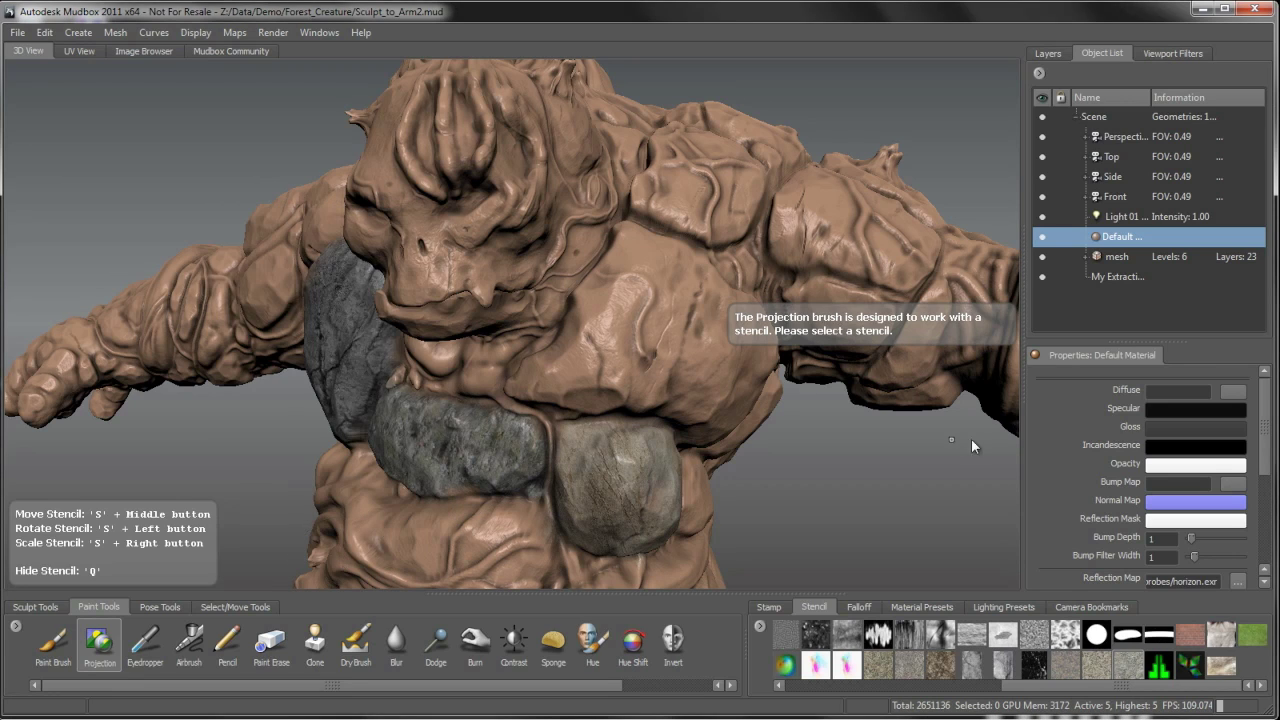
pyautogui.click(1170, 426)
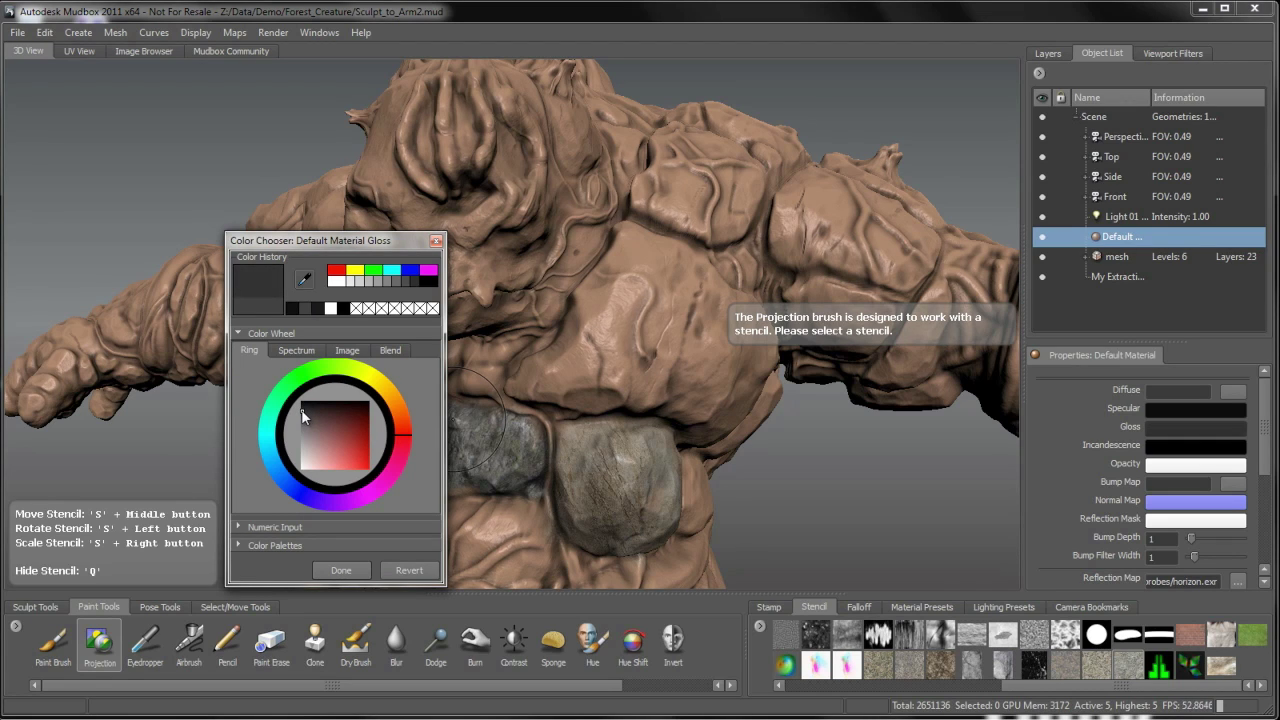
pyautogui.click(342, 570)
# - Review the adjusted highlights on the whole creature, first without and again with the Rock_Base diffuse layer shown
pyautogui.keyDown('alt'); pyautogui.moveTo(607, 428); pyautogui.dragTo(540, 400, button='right'); pyautogui.keyUp('alt')
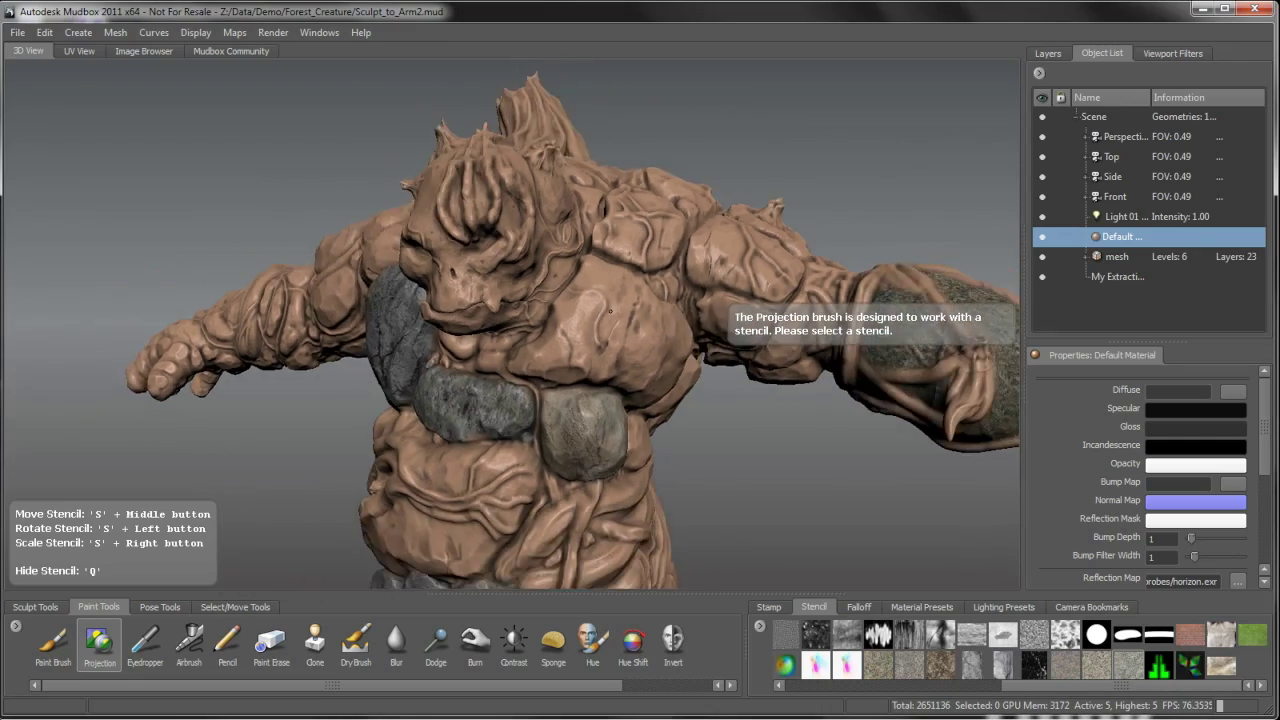
pyautogui.keyDown('alt'); pyautogui.moveTo(540, 400); pyautogui.dragTo(568, 411); pyautogui.keyUp('alt')
pyautogui.keyDown('alt'); pyautogui.moveTo(775, 205); pyautogui.dragTo(688, 392); pyautogui.keyUp('alt')
pyautogui.keyDown('alt'); pyautogui.moveTo(688, 392); pyautogui.dragTo(671, 314, button='right'); pyautogui.keyUp('alt')
pyautogui.keyDown('alt'); pyautogui.moveTo(671, 314); pyautogui.dragTo(668, 248, button='middle'); pyautogui.keyUp('alt')
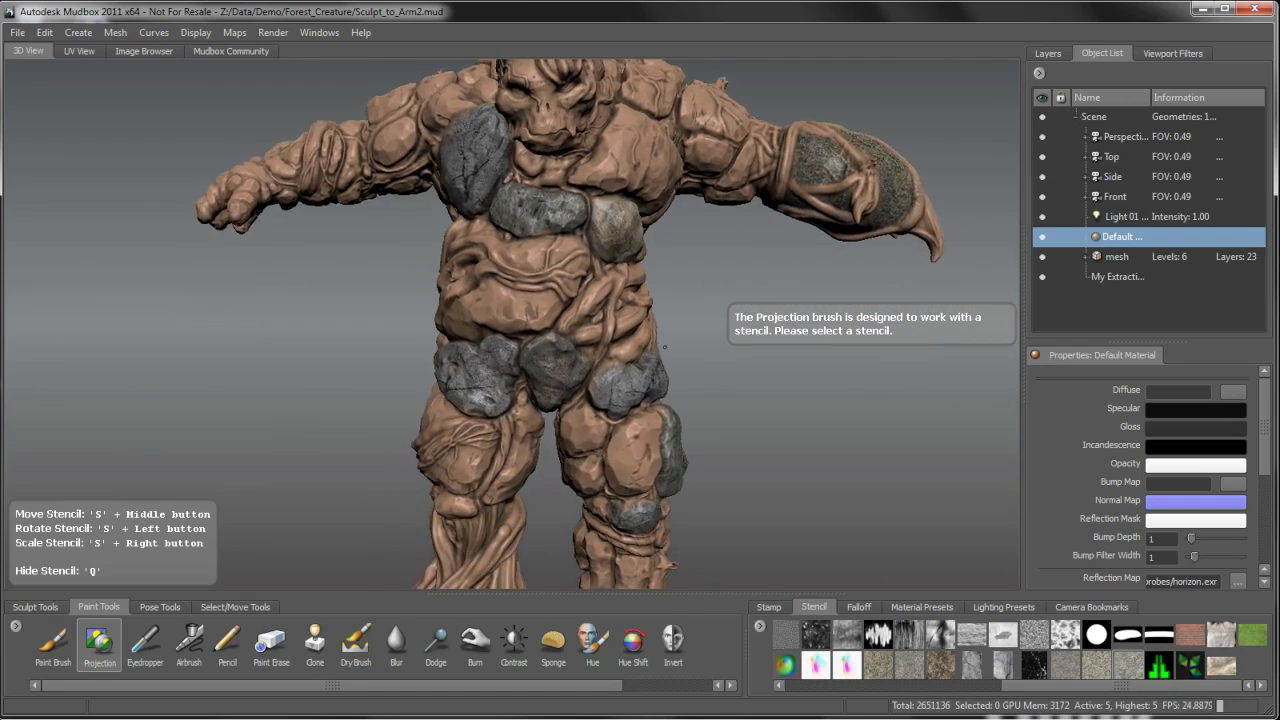
pyautogui.keyDown('alt'); pyautogui.moveTo(668, 248); pyautogui.dragTo(1005, 207); pyautogui.keyUp('alt')
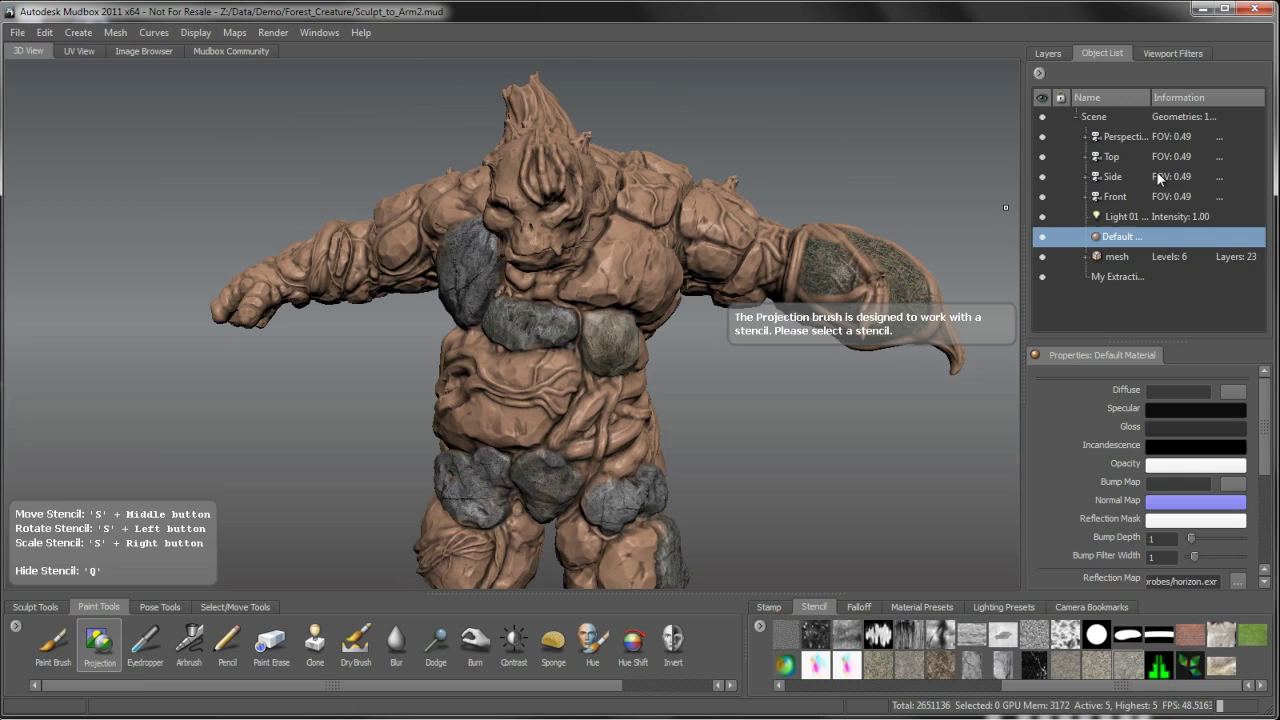
pyautogui.click(1047, 55)
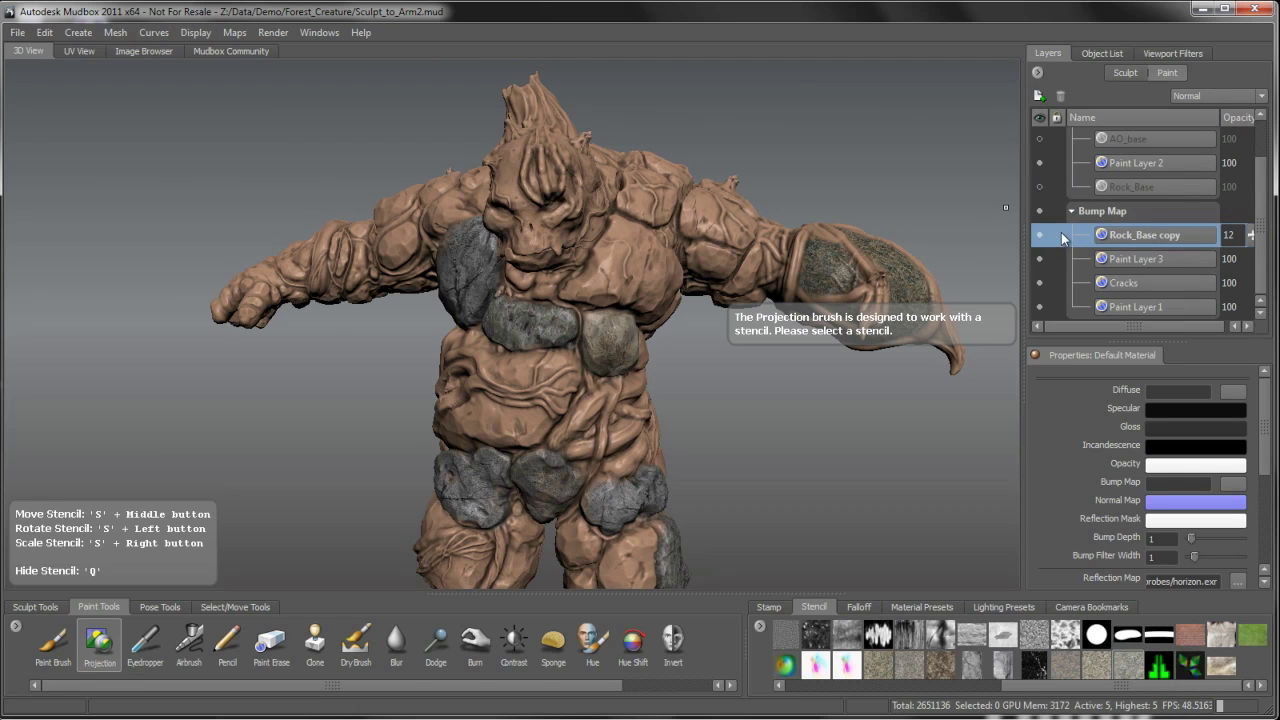
pyautogui.click(1039, 186)
pyautogui.keyDown('alt'); pyautogui.moveTo(738, 338); pyautogui.dragTo(691, 346, button='right'); pyautogui.keyUp('alt')
pyautogui.keyDown('alt'); pyautogui.moveTo(691, 346); pyautogui.dragTo(734, 245, button='middle'); pyautogui.keyUp('alt')
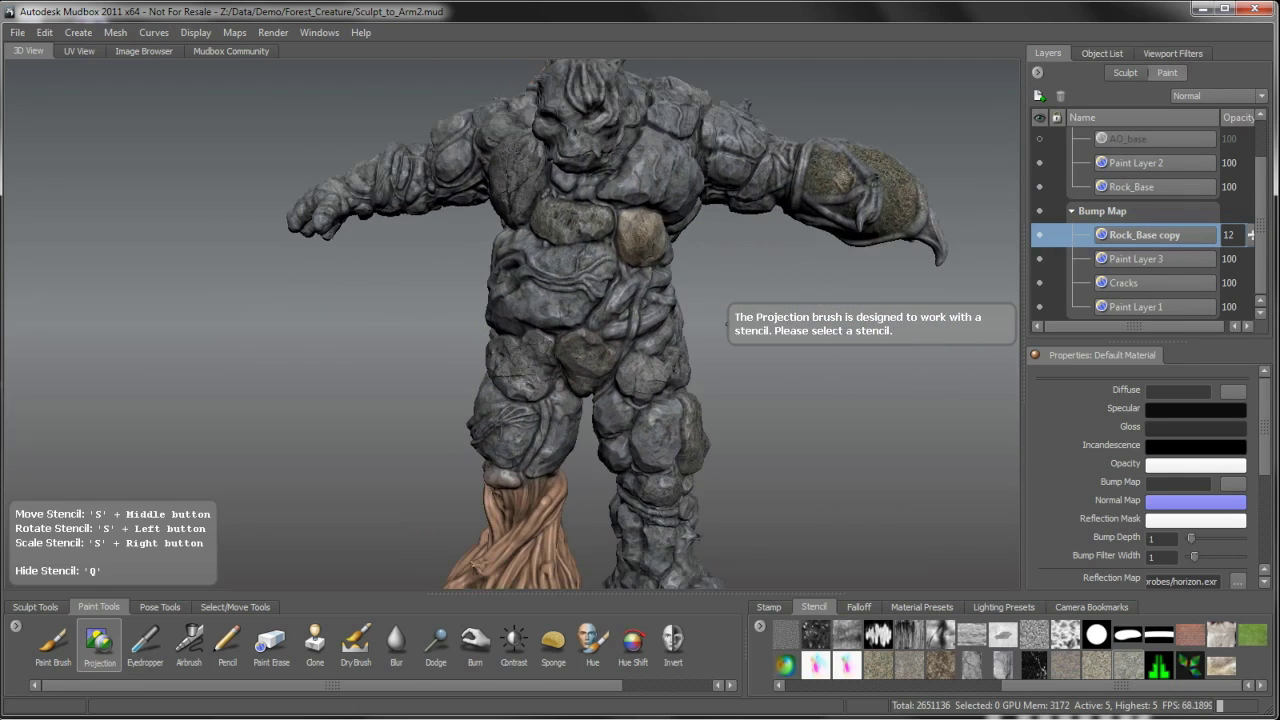
pyautogui.keyDown('alt'); pyautogui.moveTo(640, 340); pyautogui.dragTo(632, 366); pyautogui.keyUp('alt')
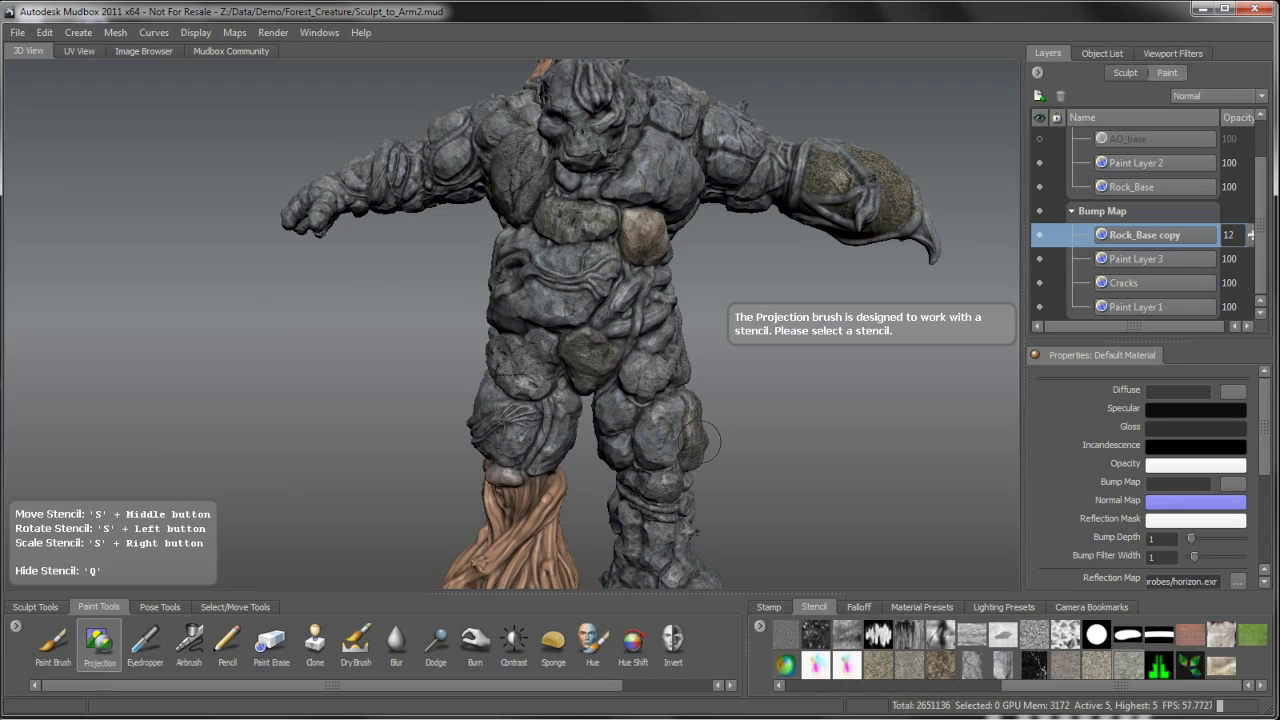
pyautogui.keyDown('alt'); pyautogui.moveTo(519, 256); pyautogui.dragTo(541, 209); pyautogui.keyUp('alt')
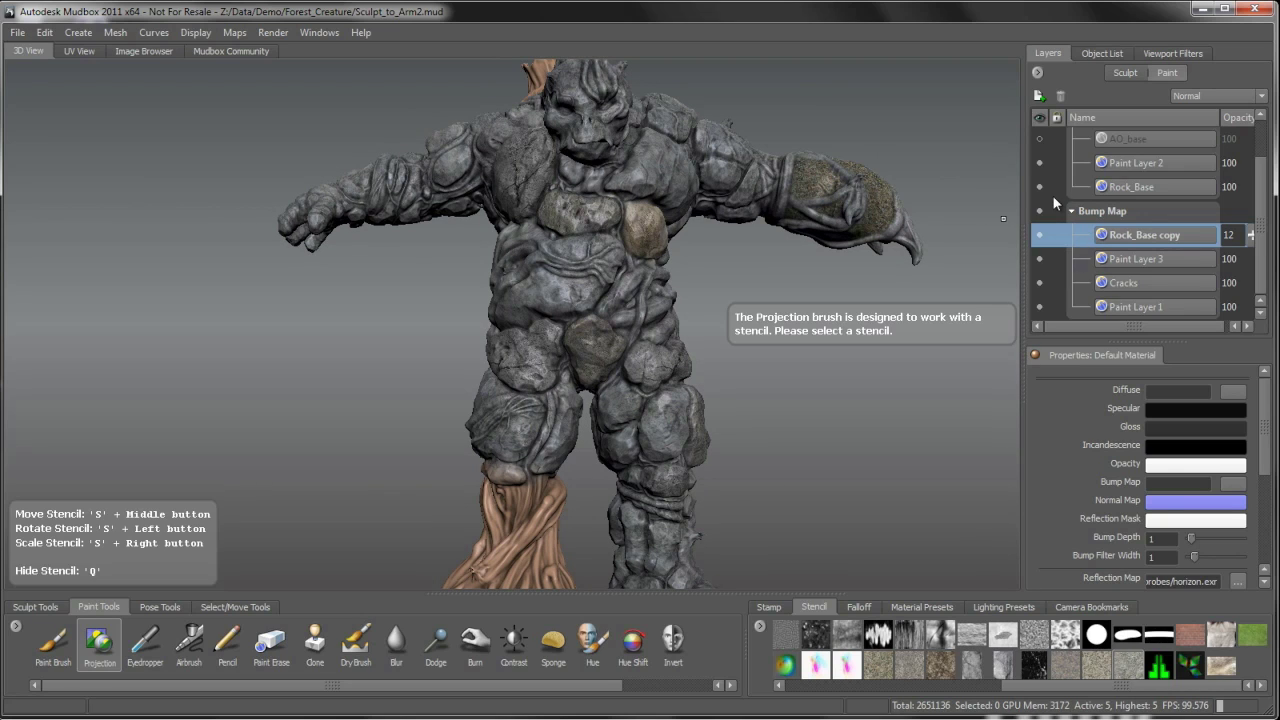
# - Hide the Rock_Base diffuse layer and create a 2048 Bump Map paint layer named Roots, saved as TIFF [8 bit, RGBA]
pyautogui.click(1039, 186)
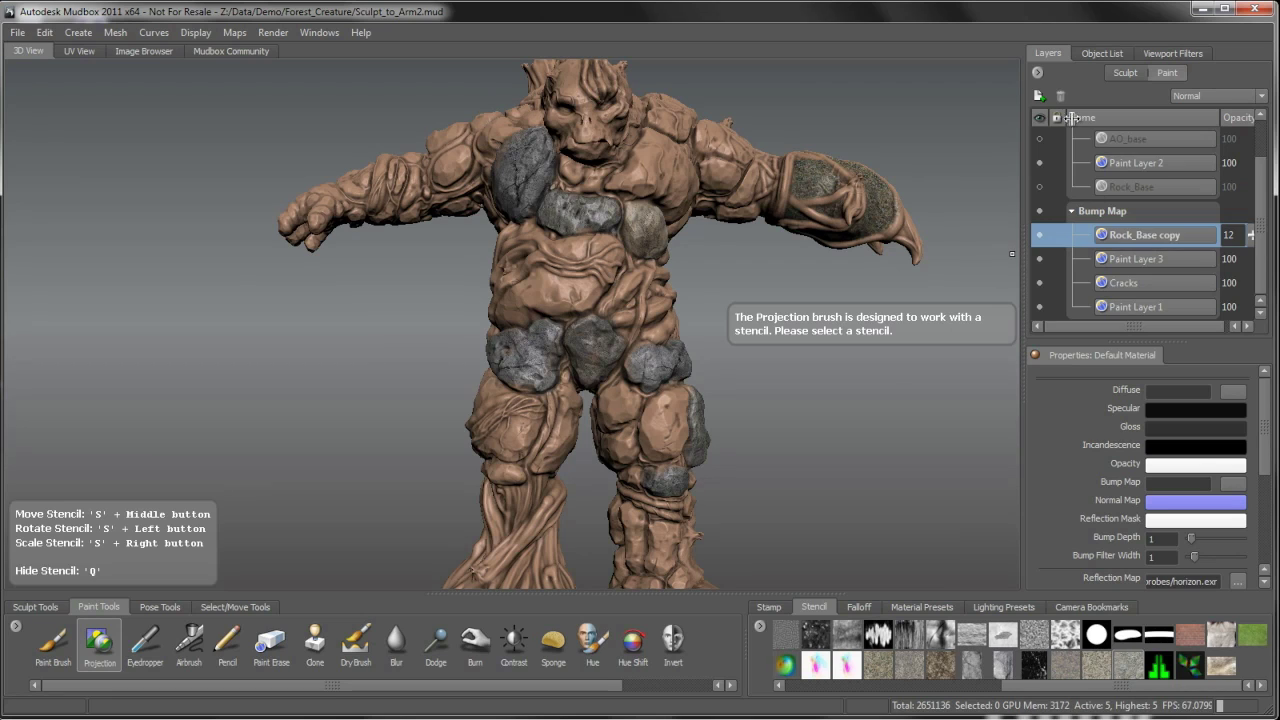
pyautogui.click(1039, 96)
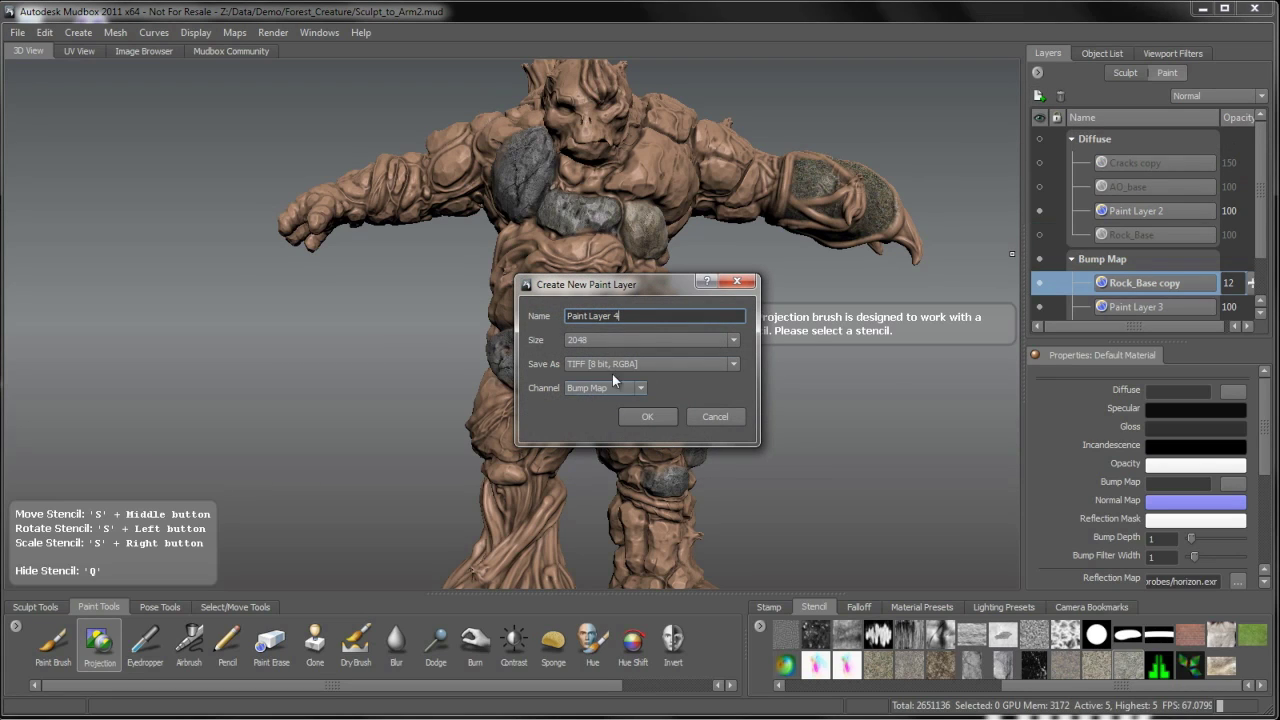
pyautogui.moveTo(635, 316); pyautogui.dragTo(531, 318)
pyautogui.write('Roots')
pyautogui.click(652, 420)
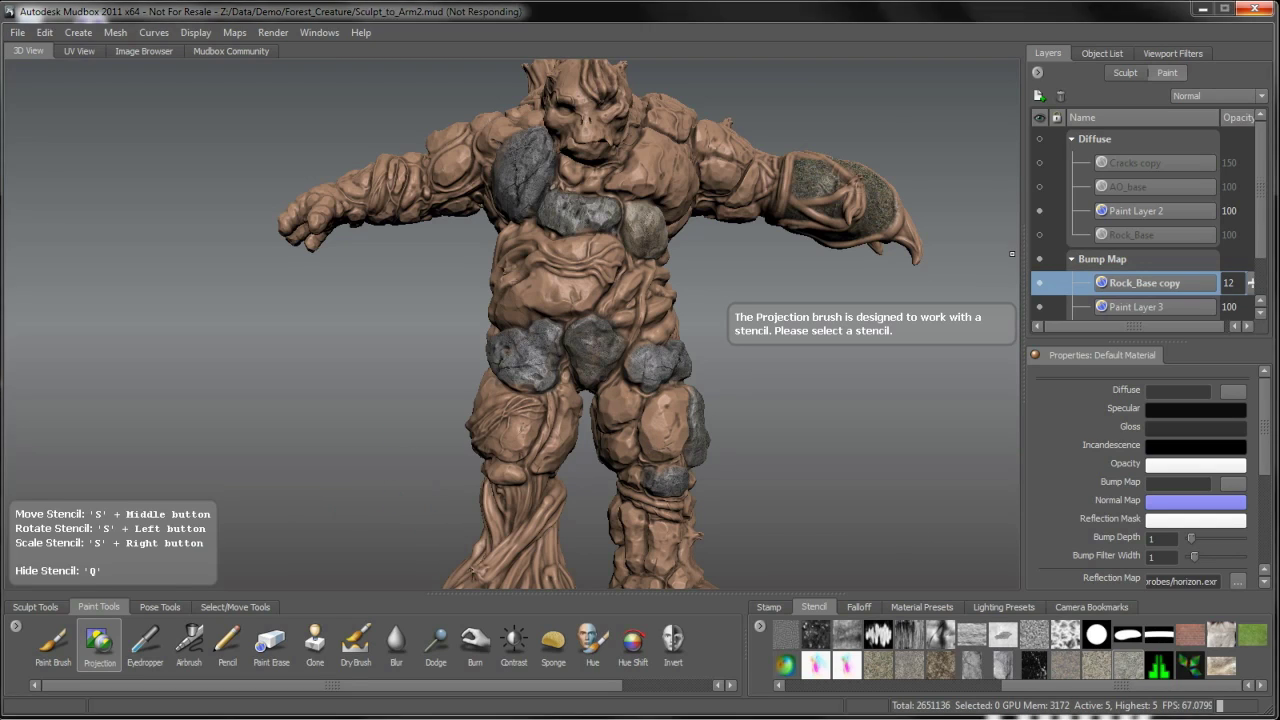
# - Activate the Paint Brush with no stencil selected and browse the available stamp images
pyautogui.click(53, 643)
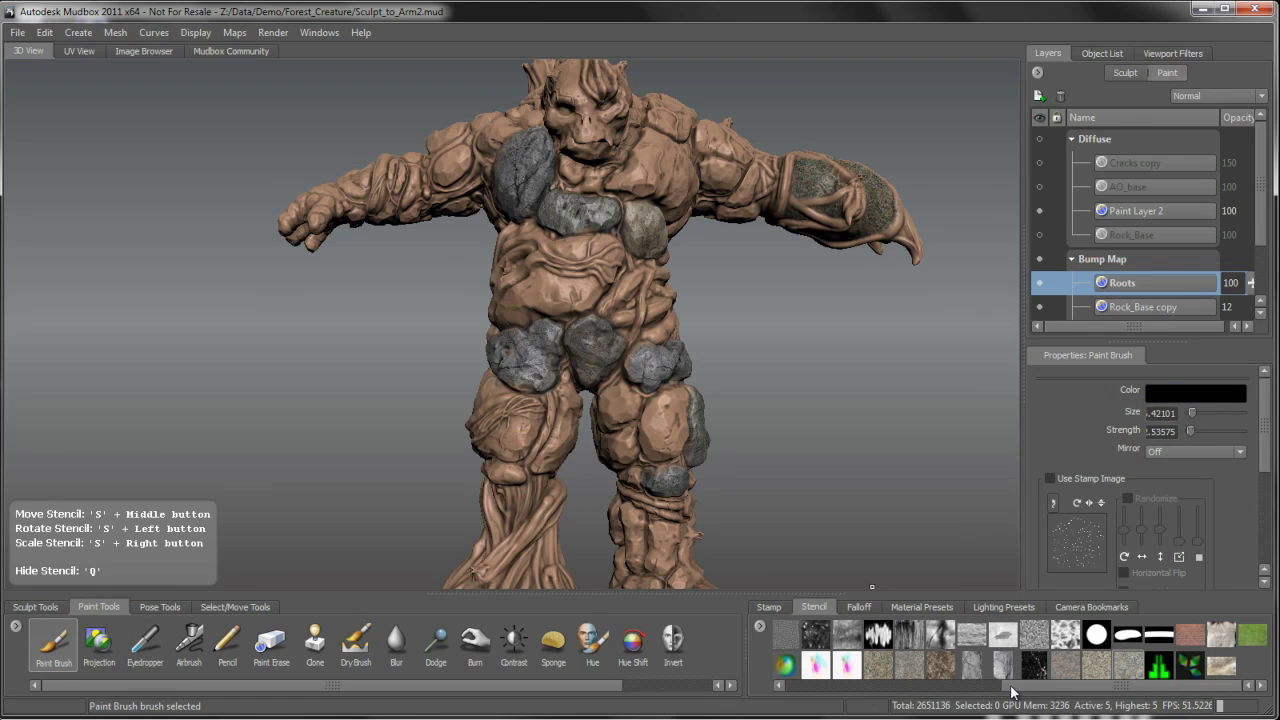
pyautogui.moveTo(1011, 687); pyautogui.dragTo(774, 696)
pyautogui.click(789, 634)
pyautogui.click(768, 606)
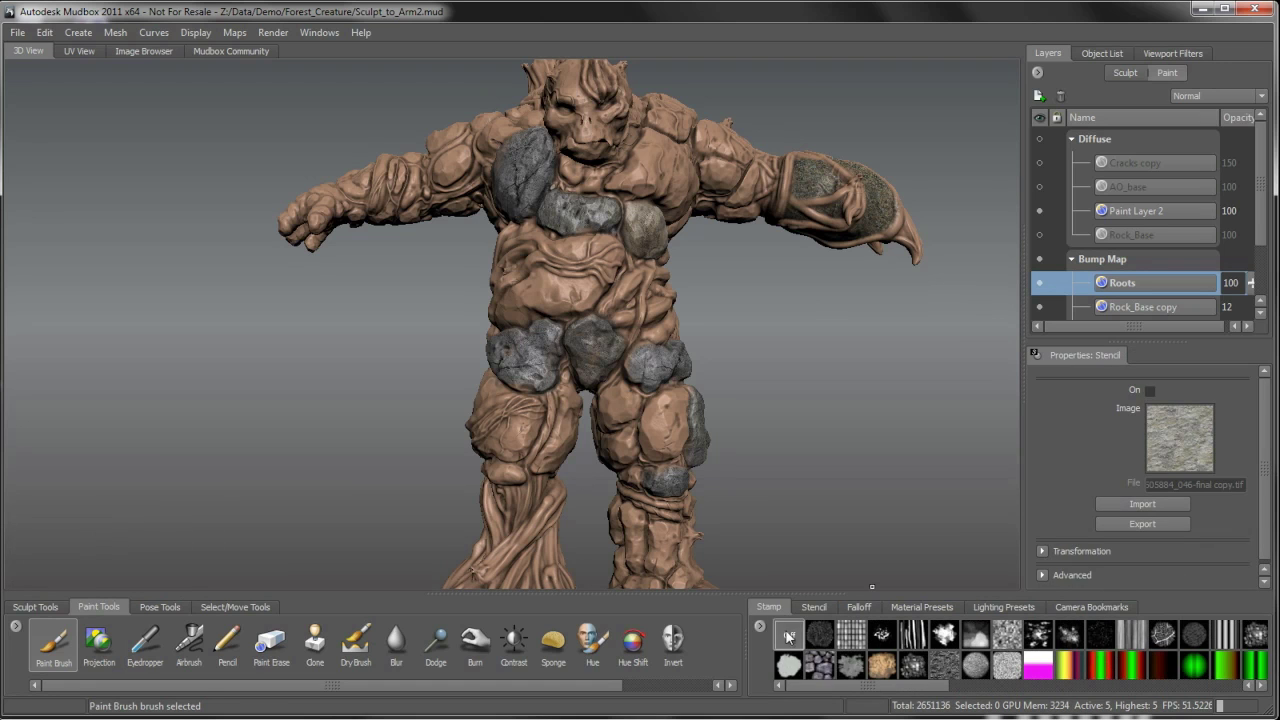
pyautogui.moveTo(873, 686); pyautogui.dragTo(903, 690)
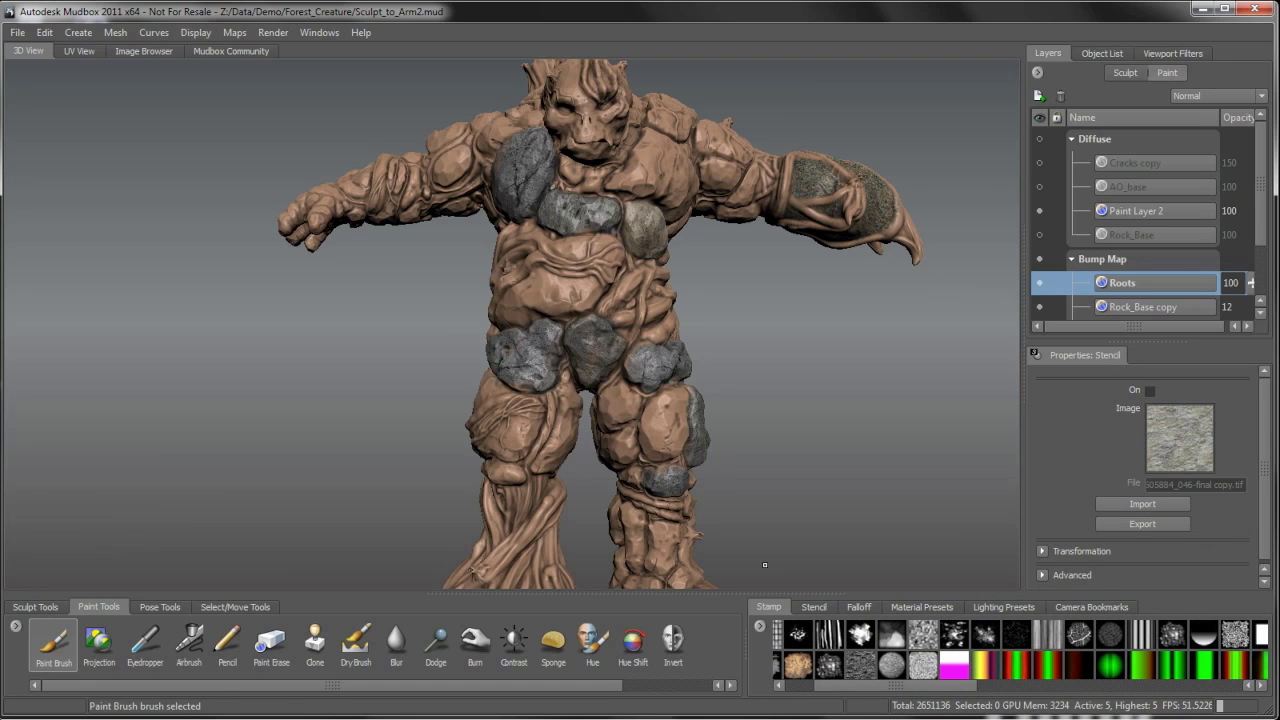
# - Examine the root-covered lower leg and the rocks on the thighs up close
pyautogui.keyDown('alt'); pyautogui.moveTo(665, 438); pyautogui.dragTo(723, 268, button='middle'); pyautogui.keyUp('alt')
pyautogui.keyDown('alt'); pyautogui.moveTo(723, 268); pyautogui.dragTo(685, 444, button='right'); pyautogui.keyUp('alt')
pyautogui.keyDown('alt'); pyautogui.moveTo(685, 444); pyautogui.dragTo(668, 451); pyautogui.keyUp('alt')
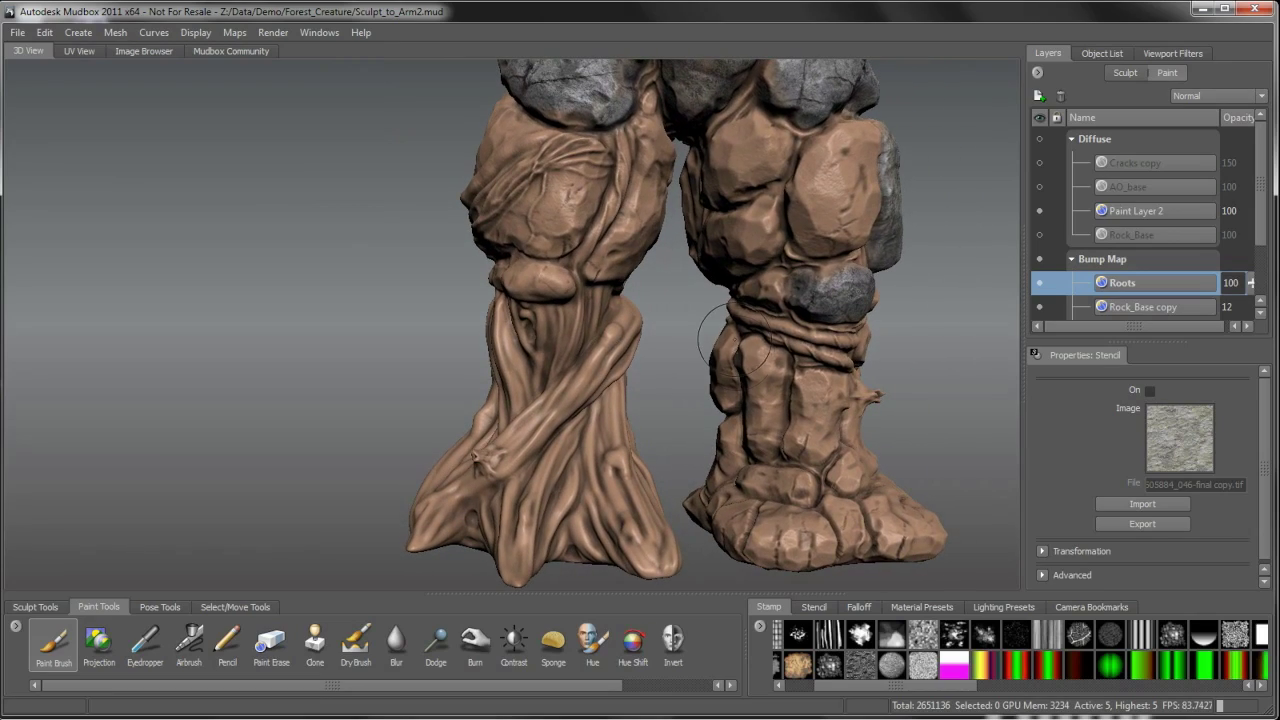
pyautogui.keyDown('alt'); pyautogui.moveTo(713, 335); pyautogui.dragTo(705, 343); pyautogui.keyUp('alt')
pyautogui.keyDown('alt'); pyautogui.moveTo(705, 343); pyautogui.dragTo(560, 480, button='middle'); pyautogui.keyUp('alt')
pyautogui.moveTo(560, 480)
pyautogui.keyDown('alt'); pyautogui.mouseDown(button='right')
pyautogui.moveTo(665, 455)
pyautogui.moveTo(705, 415)
pyautogui.mouseUp(button='right'); pyautogui.keyUp('alt')
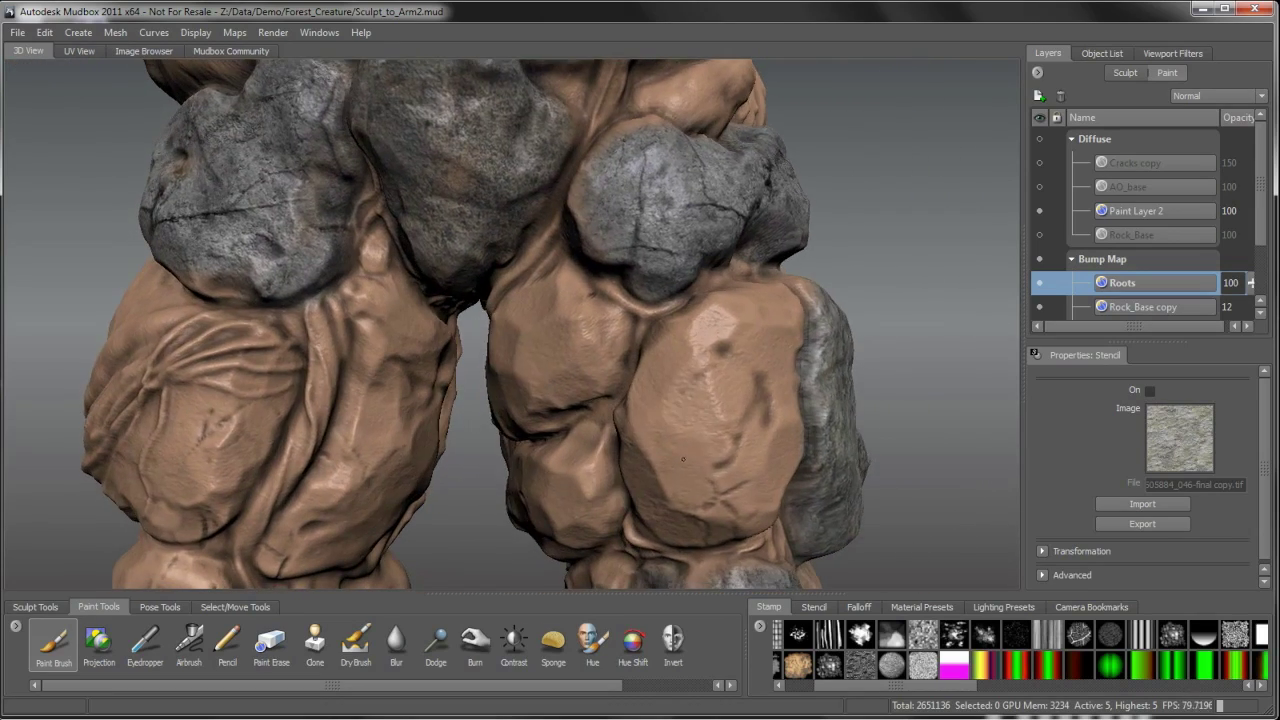
pyautogui.moveTo(710, 410)
pyautogui.keyDown('alt'); pyautogui.mouseDown()
pyautogui.moveTo(704, 400)
pyautogui.moveTo(650, 415)
pyautogui.moveTo(690, 410)
pyautogui.mouseUp(); pyautogui.keyUp('alt')
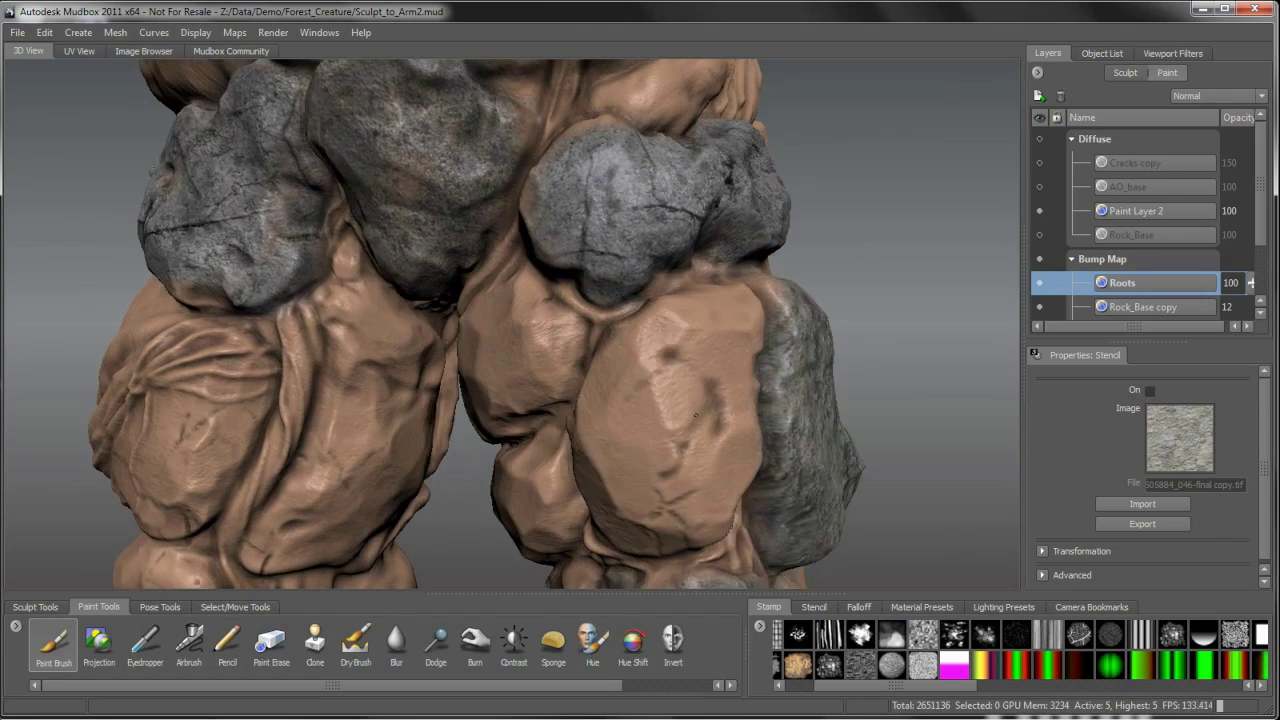
# - Examine the rock and root areas of the creature from the thighs up over the torso to the head and chest
pyautogui.keyDown('alt'); pyautogui.moveTo(690, 410); pyautogui.dragTo(658, 356, button='right'); pyautogui.keyUp('alt')
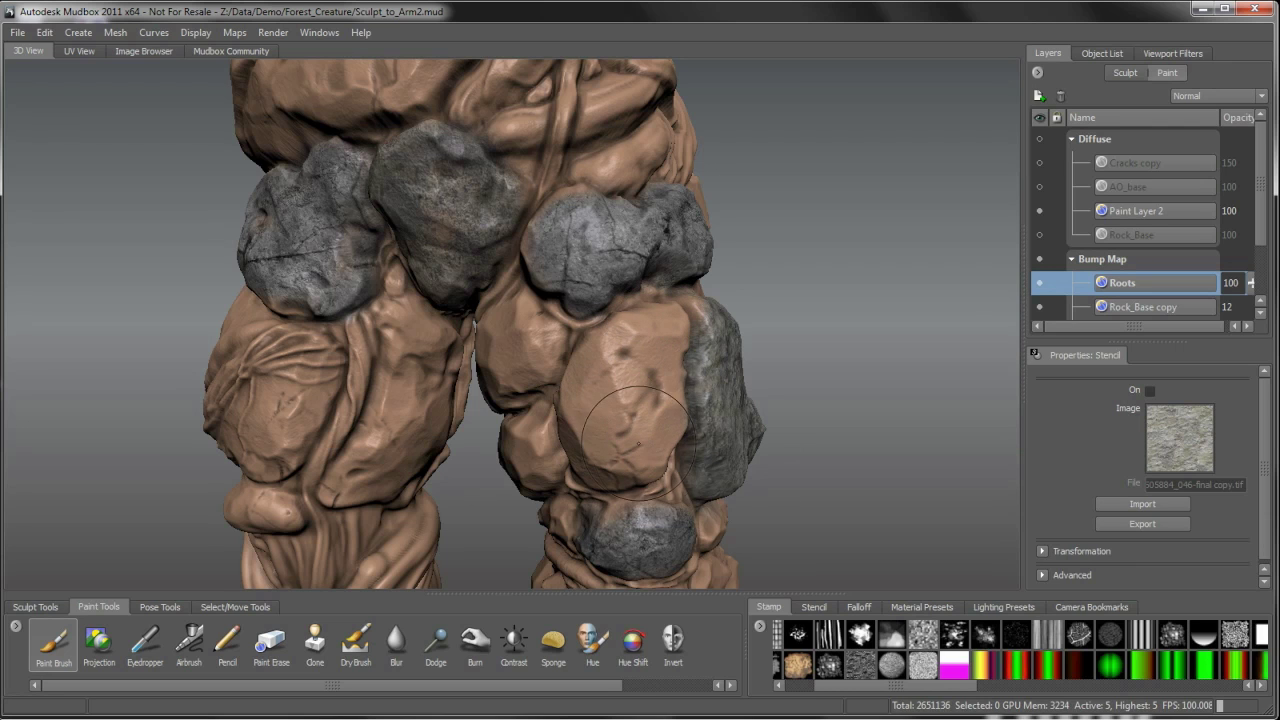
pyautogui.keyDown('alt'); pyautogui.moveTo(639, 444); pyautogui.dragTo(665, 448); pyautogui.keyUp('alt')
pyautogui.keyDown('alt'); pyautogui.moveTo(665, 448); pyautogui.dragTo(728, 370, button='middle'); pyautogui.keyUp('alt')
pyautogui.keyDown('alt'); pyautogui.moveTo(728, 370); pyautogui.dragTo(800, 390); pyautogui.keyUp('alt')
pyautogui.keyDown('alt'); pyautogui.moveTo(720, 270); pyautogui.dragTo(745, 460, button='middle'); pyautogui.keyUp('alt')
pyautogui.keyDown('alt'); pyautogui.moveTo(700, 455); pyautogui.dragTo(724, 445); pyautogui.keyUp('alt')
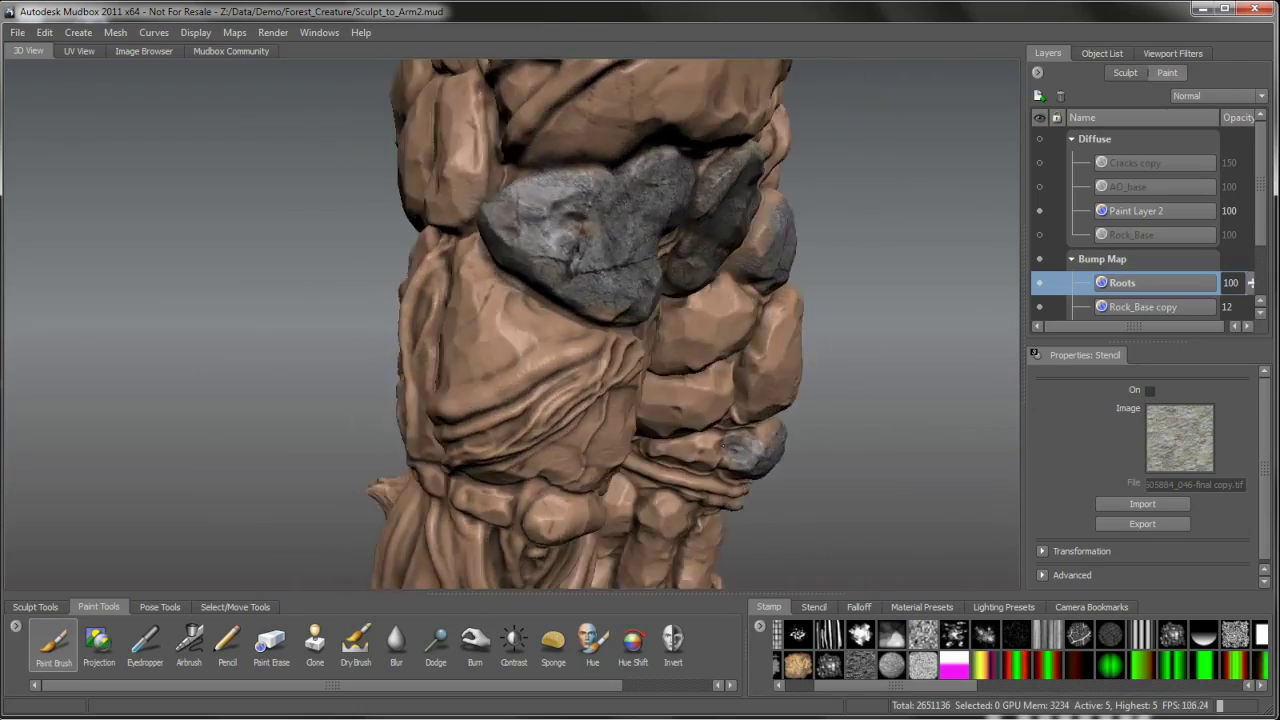
pyautogui.keyDown('alt'); pyautogui.moveTo(705, 190); pyautogui.dragTo(665, 440, button='middle'); pyautogui.keyUp('alt')
pyautogui.keyDown('alt'); pyautogui.moveTo(665, 440); pyautogui.dragTo(625, 432); pyautogui.keyUp('alt')
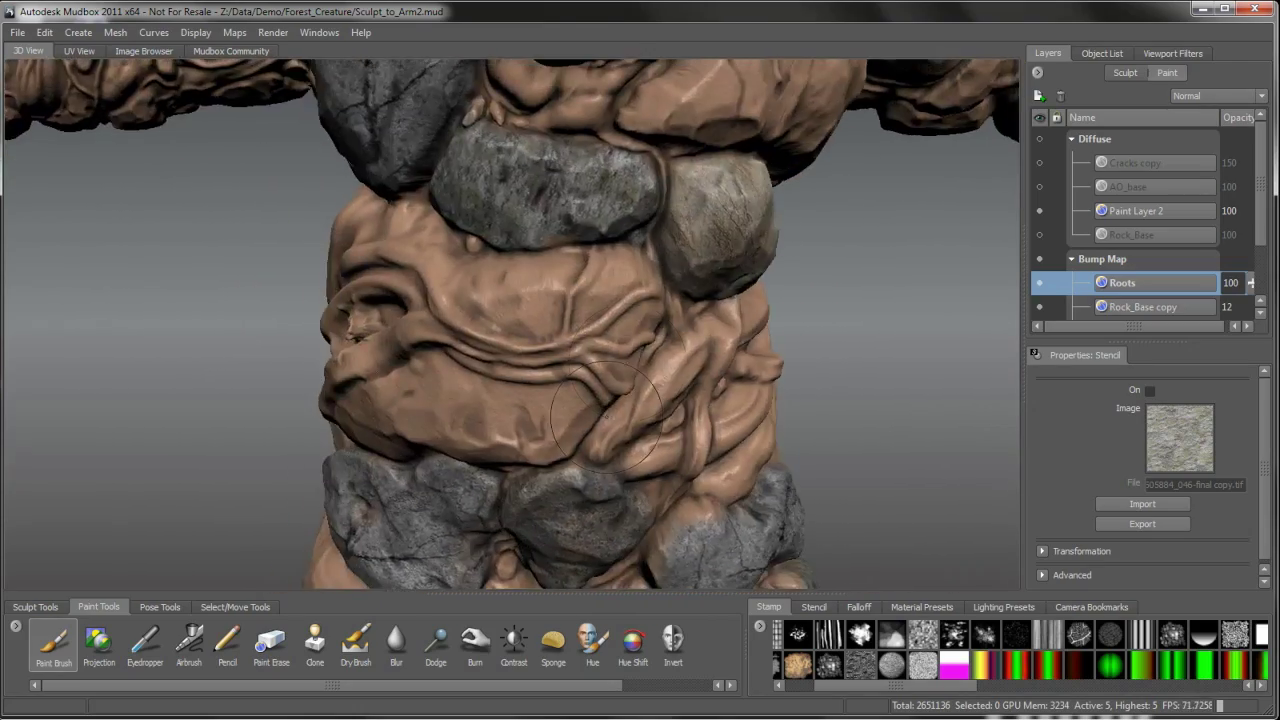
pyautogui.keyDown('alt'); pyautogui.moveTo(625, 300); pyautogui.dragTo(610, 530, button='middle'); pyautogui.keyUp('alt')
pyautogui.keyDown('alt'); pyautogui.moveTo(610, 530); pyautogui.dragTo(510, 500); pyautogui.keyUp('alt')
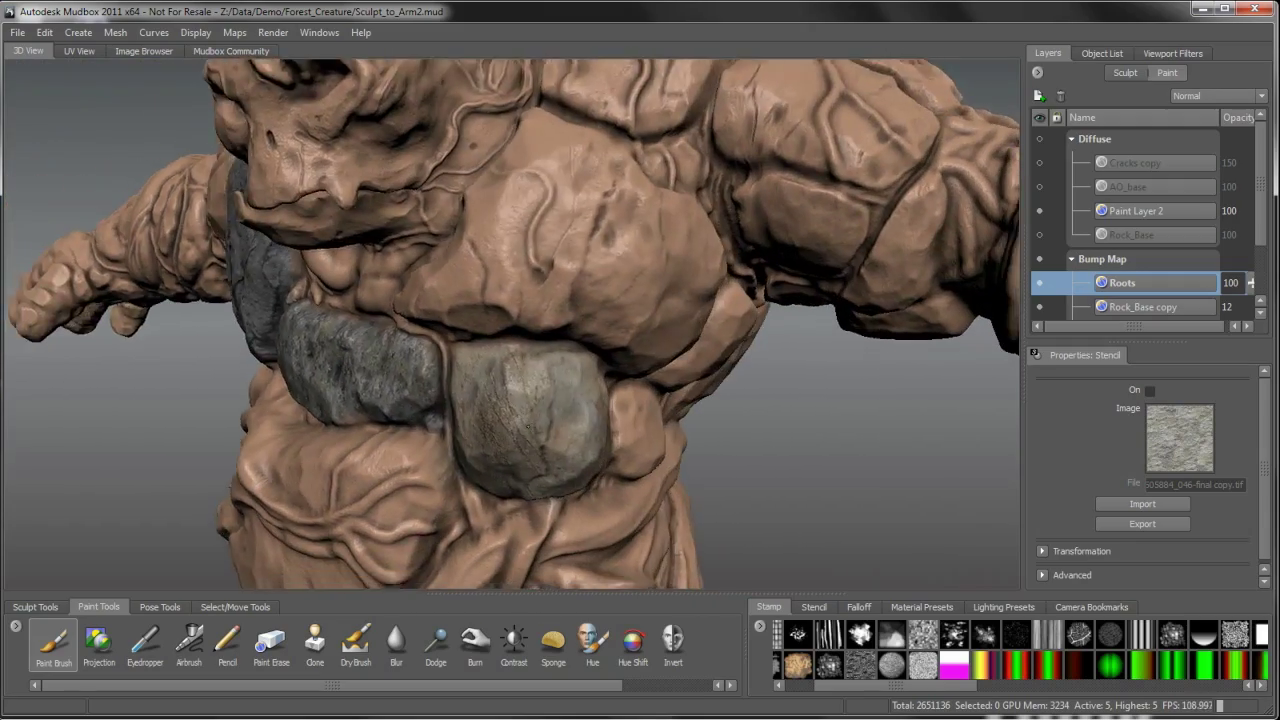
pyautogui.moveTo(531, 426)
pyautogui.keyDown('alt'); pyautogui.mouseDown()
pyautogui.moveTo(480, 410)
pyautogui.moveTo(515, 385)
pyautogui.moveTo(623, 437)
pyautogui.moveTo(692, 340)
pyautogui.moveTo(775, 372)
pyautogui.moveTo(610, 305)
pyautogui.mouseUp(); pyautogui.keyUp('alt')
pyautogui.keyDown('alt'); pyautogui.moveTo(652, 414); pyautogui.dragTo(590, 490, button='right'); pyautogui.keyUp('alt')
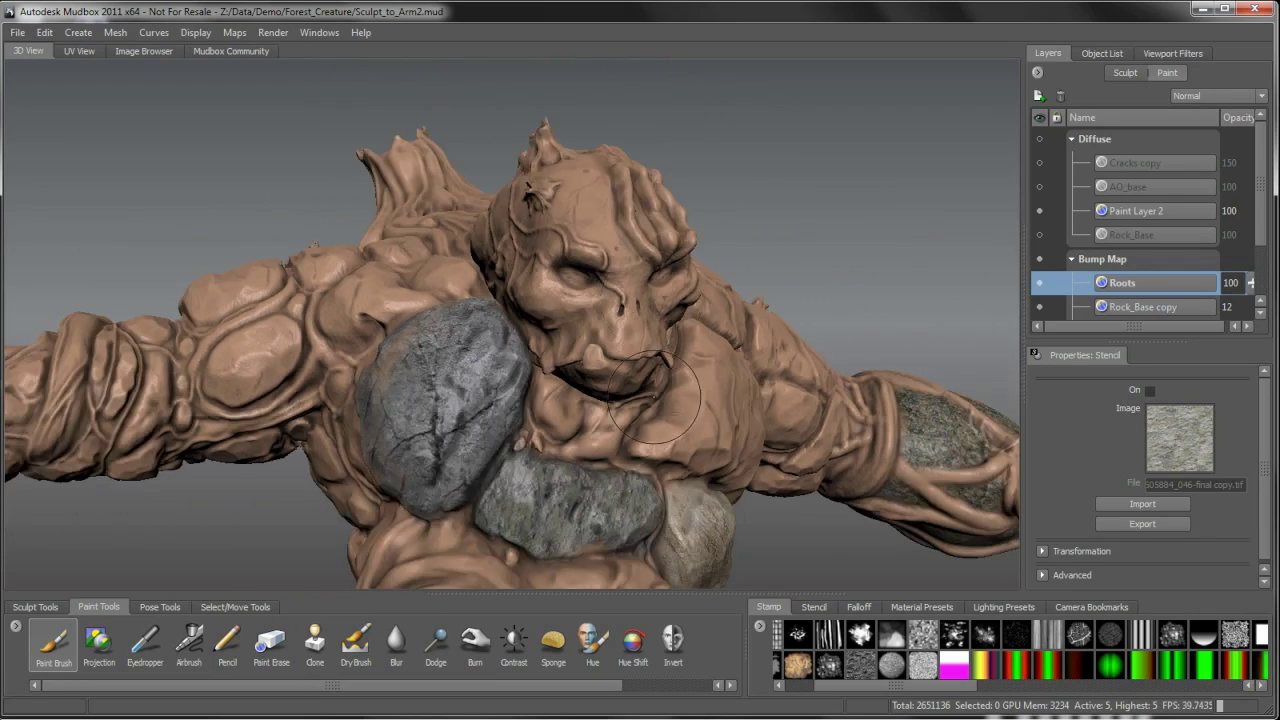
# - Inspect the sculpted roots around the creature's root-covered lower leg and foot up close
pyautogui.keyDown('alt'); pyautogui.moveTo(590, 490); pyautogui.dragTo(630, 170, button='middle'); pyautogui.keyUp('alt')
pyautogui.keyDown('alt'); pyautogui.moveTo(630, 170); pyautogui.dragTo(590, 240, button='right'); pyautogui.keyUp('alt')
pyautogui.keyDown('alt'); pyautogui.moveTo(640, 550); pyautogui.dragTo(687, 265, button='middle'); pyautogui.keyUp('alt')
pyautogui.keyDown('alt'); pyautogui.moveTo(687, 265); pyautogui.dragTo(650, 310); pyautogui.keyUp('alt')
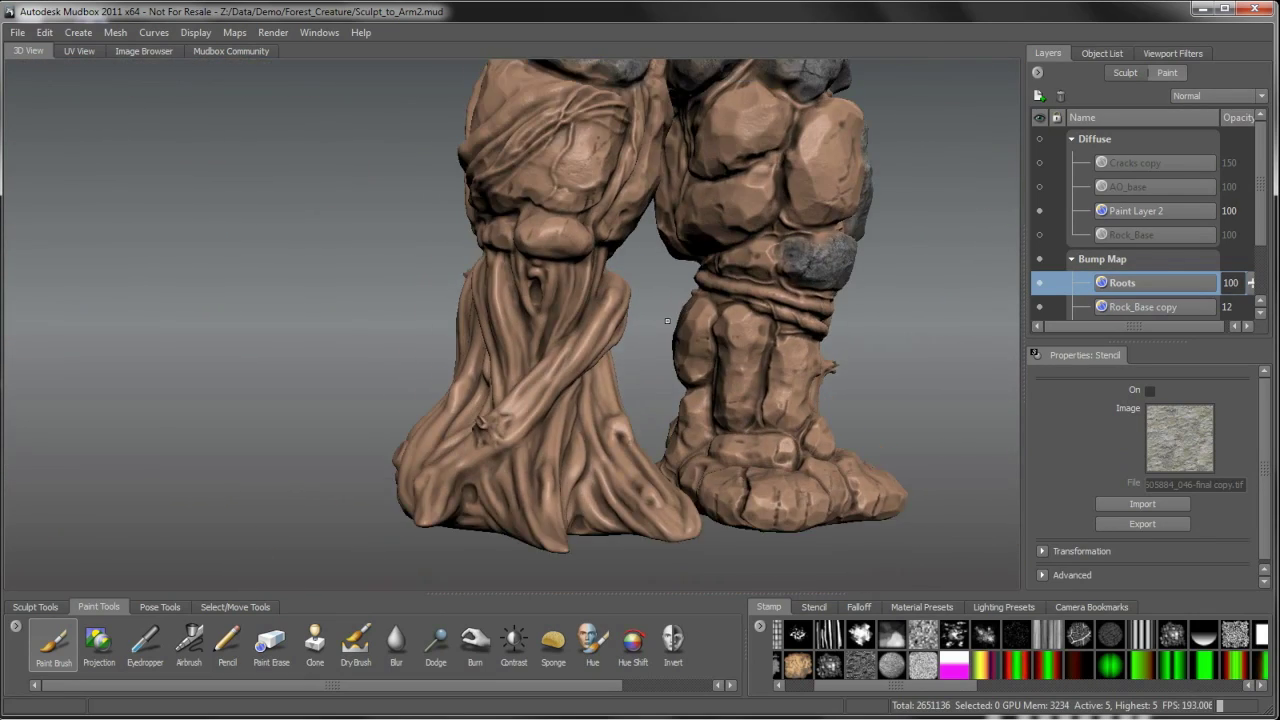
pyautogui.keyDown('alt'); pyautogui.moveTo(650, 310); pyautogui.dragTo(704, 238, button='middle'); pyautogui.keyUp('alt')
pyautogui.keyDown('alt'); pyautogui.moveTo(704, 238); pyautogui.dragTo(610, 290); pyautogui.keyUp('alt')
pyautogui.keyDown('alt'); pyautogui.moveTo(610, 290); pyautogui.dragTo(648, 339, button='right'); pyautogui.keyUp('alt')
pyautogui.keyDown('alt'); pyautogui.moveTo(648, 339); pyautogui.dragTo(654, 351); pyautogui.keyUp('alt')
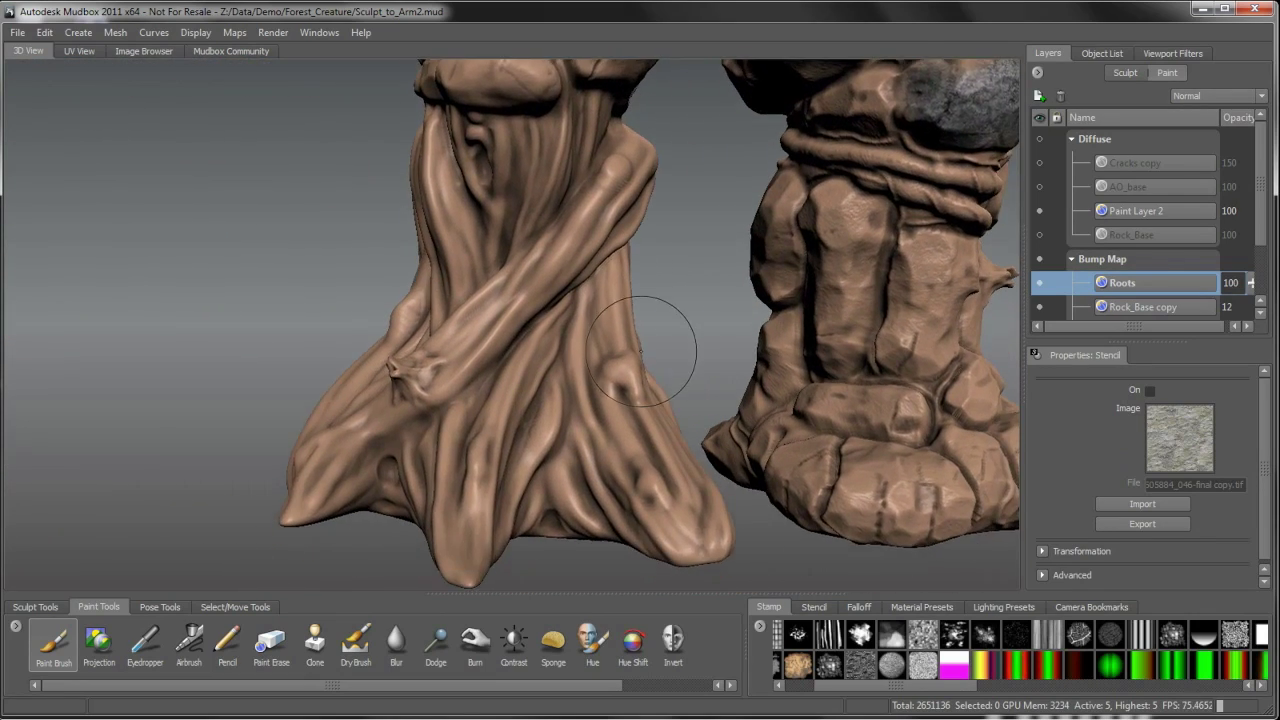
pyautogui.keyDown('alt'); pyautogui.moveTo(654, 351); pyautogui.dragTo(634, 294, button='middle'); pyautogui.keyUp('alt')
pyautogui.keyDown('alt'); pyautogui.moveTo(634, 294); pyautogui.dragTo(640, 290, button='right'); pyautogui.keyUp('alt')
pyautogui.keyDown('alt'); pyautogui.moveTo(640, 290); pyautogui.dragTo(621, 350, button='middle'); pyautogui.keyUp('alt')
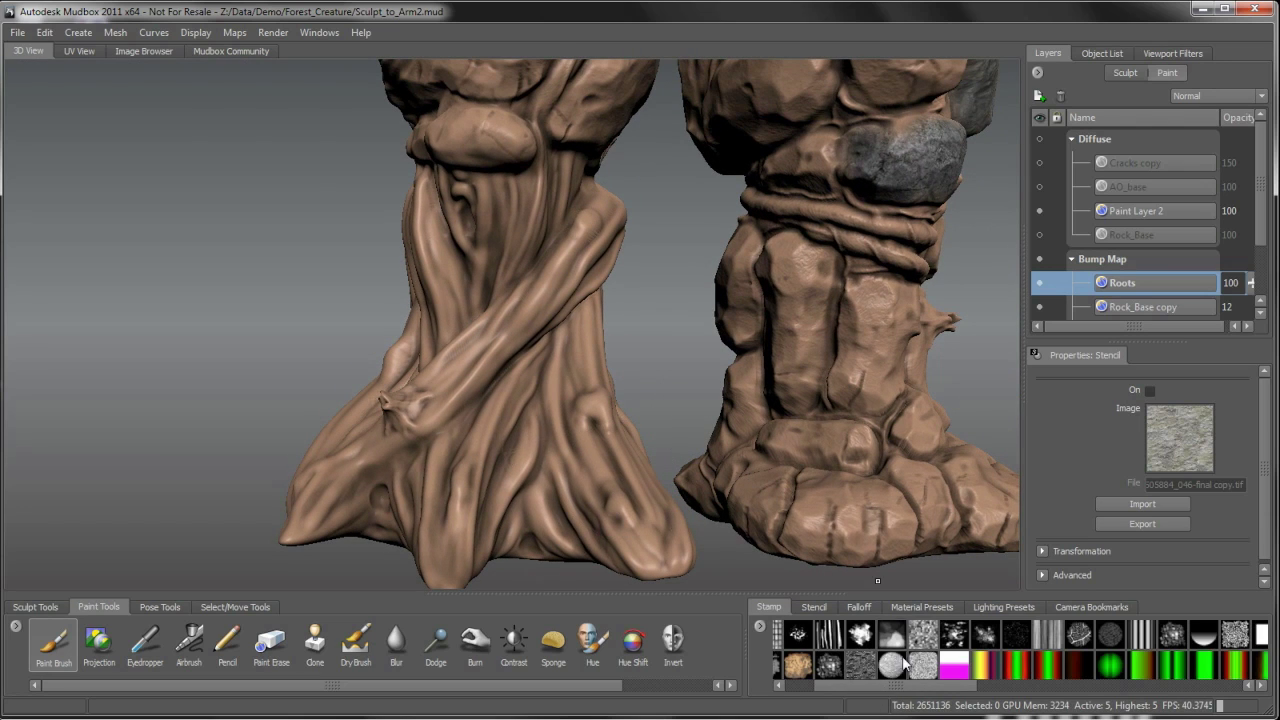
# - Load the soft vertical-stripe stamp into the Paint Brush, raise its strength to 100 and reduce the brush size
pyautogui.moveTo(944, 686); pyautogui.dragTo(952, 687)
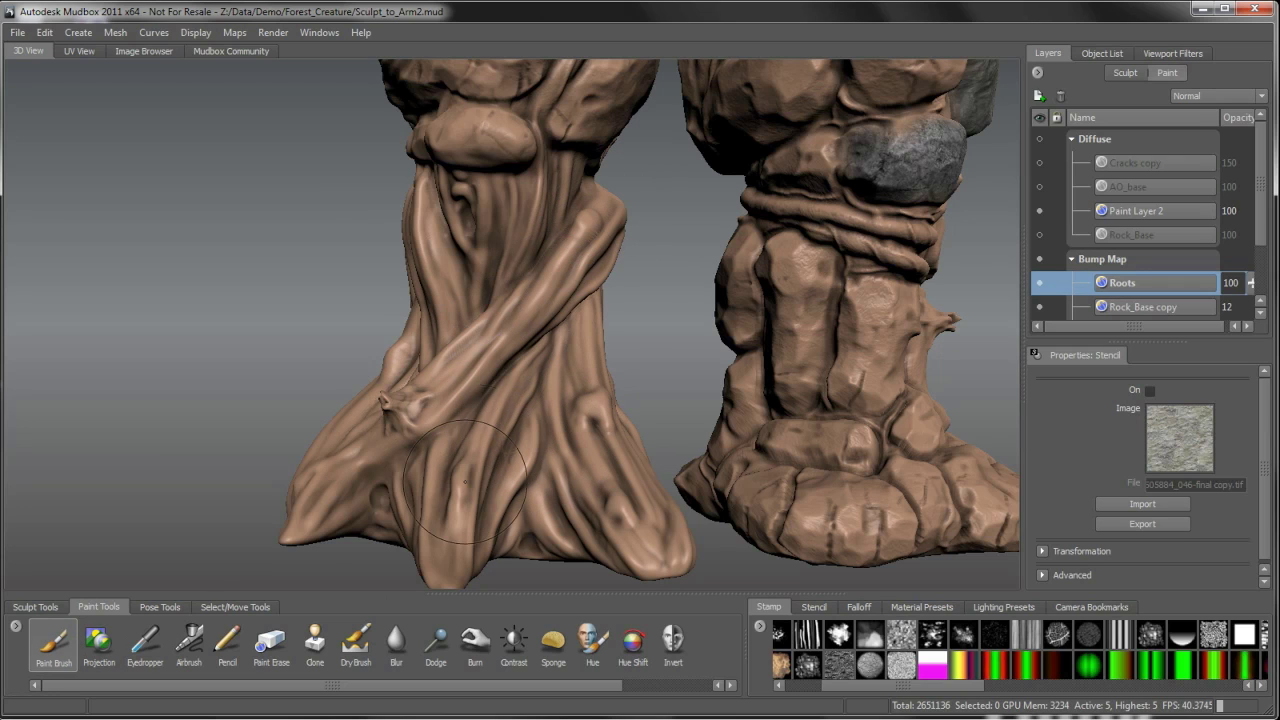
pyautogui.moveTo(864, 686); pyautogui.dragTo(947, 687)
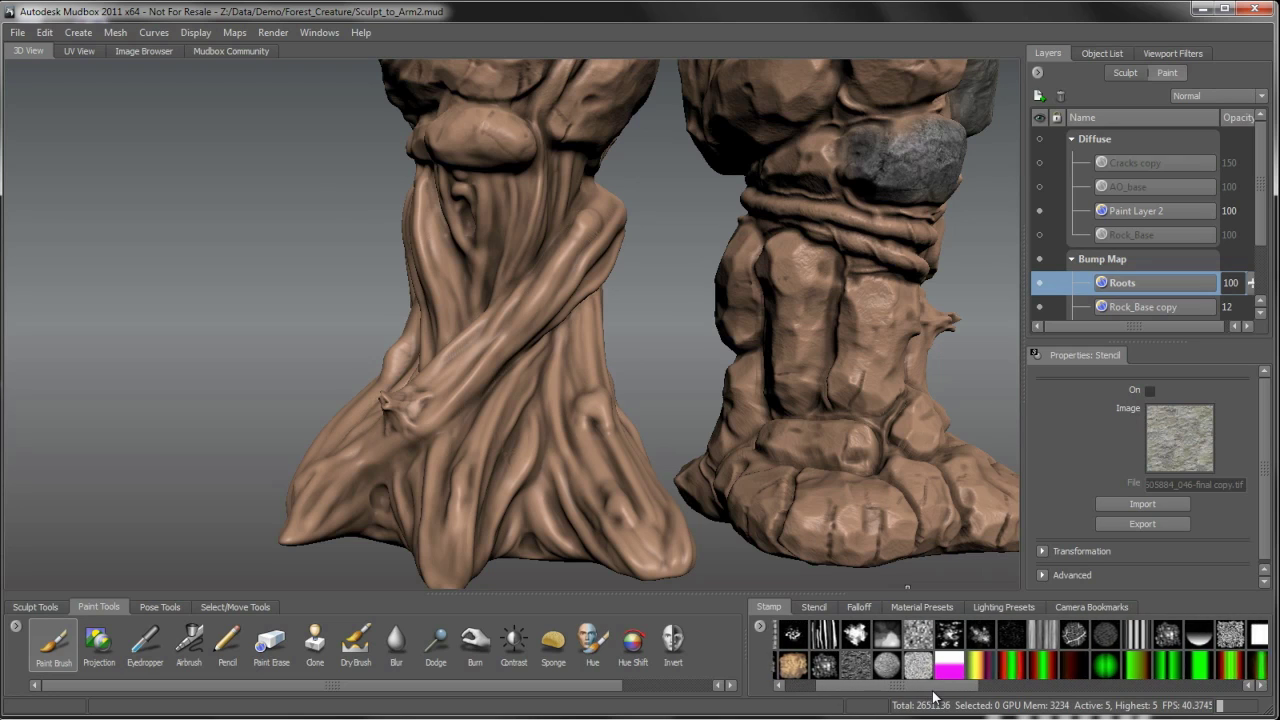
pyautogui.click(1095, 636)
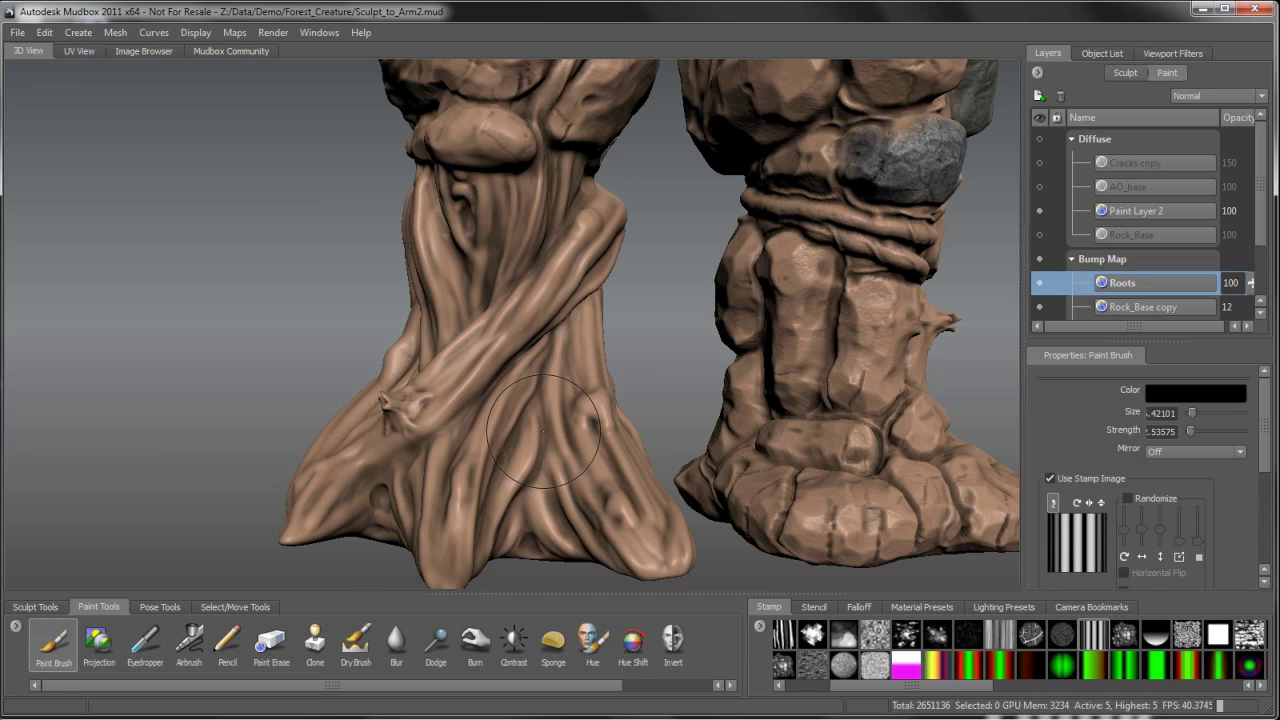
pyautogui.keyDown('alt'); pyautogui.moveTo(538, 410); pyautogui.dragTo(575, 446); pyautogui.keyUp('alt')
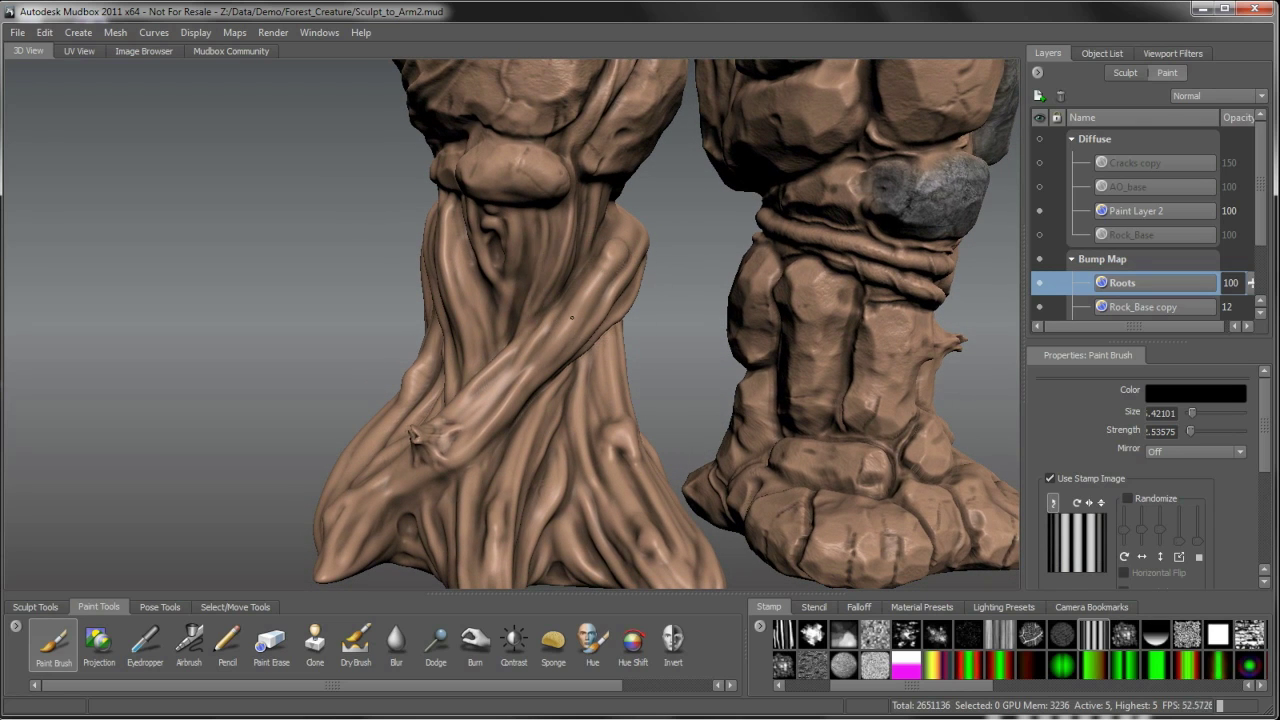
pyautogui.moveTo(1190, 431); pyautogui.dragTo(1245, 431)
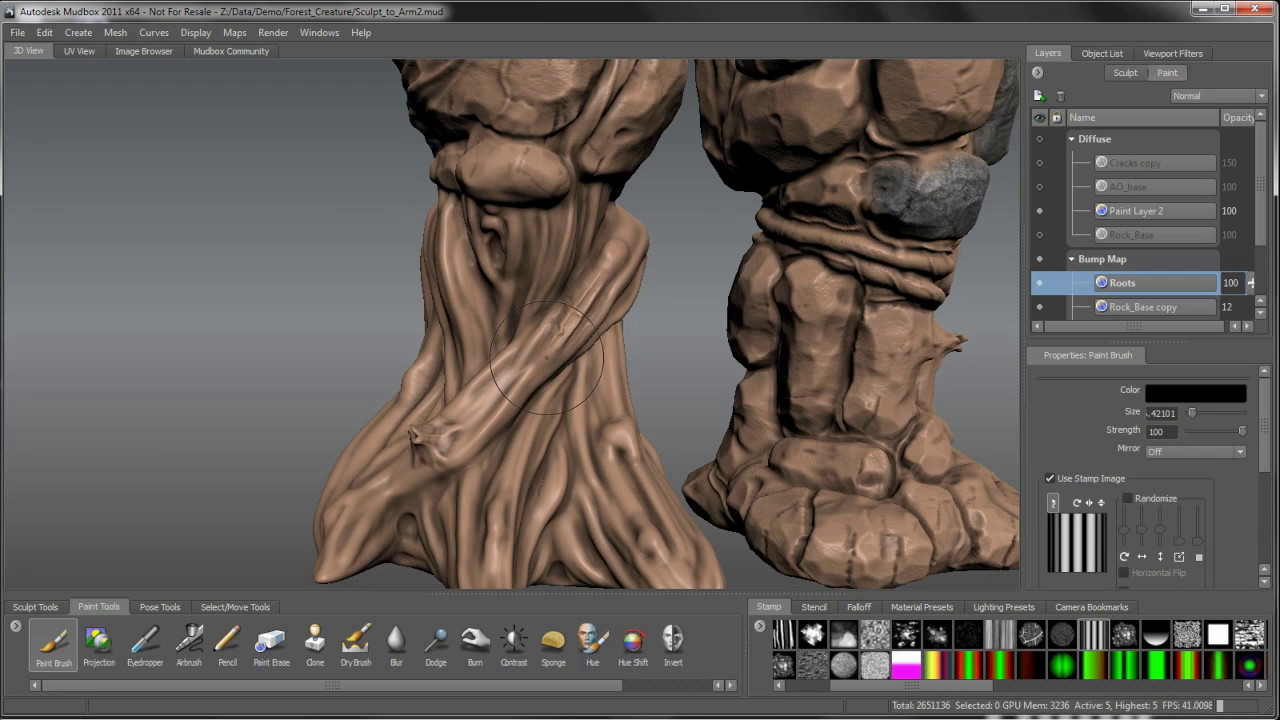
pyautogui.moveTo(576, 314); pyautogui.dragTo(556, 315)
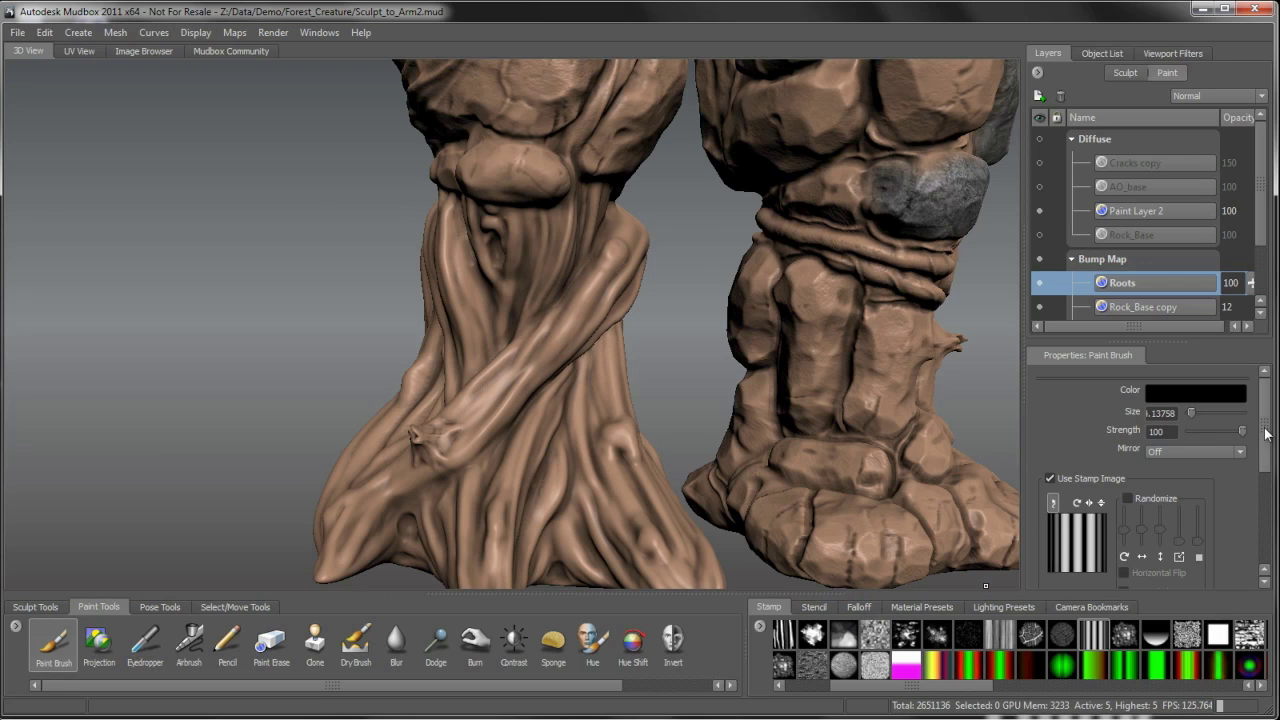
# - Set the brush's stamp spacing distance to 19 and lower its strength to about 27.6
pyautogui.moveTo(1265, 432); pyautogui.dragTo(1265, 494)
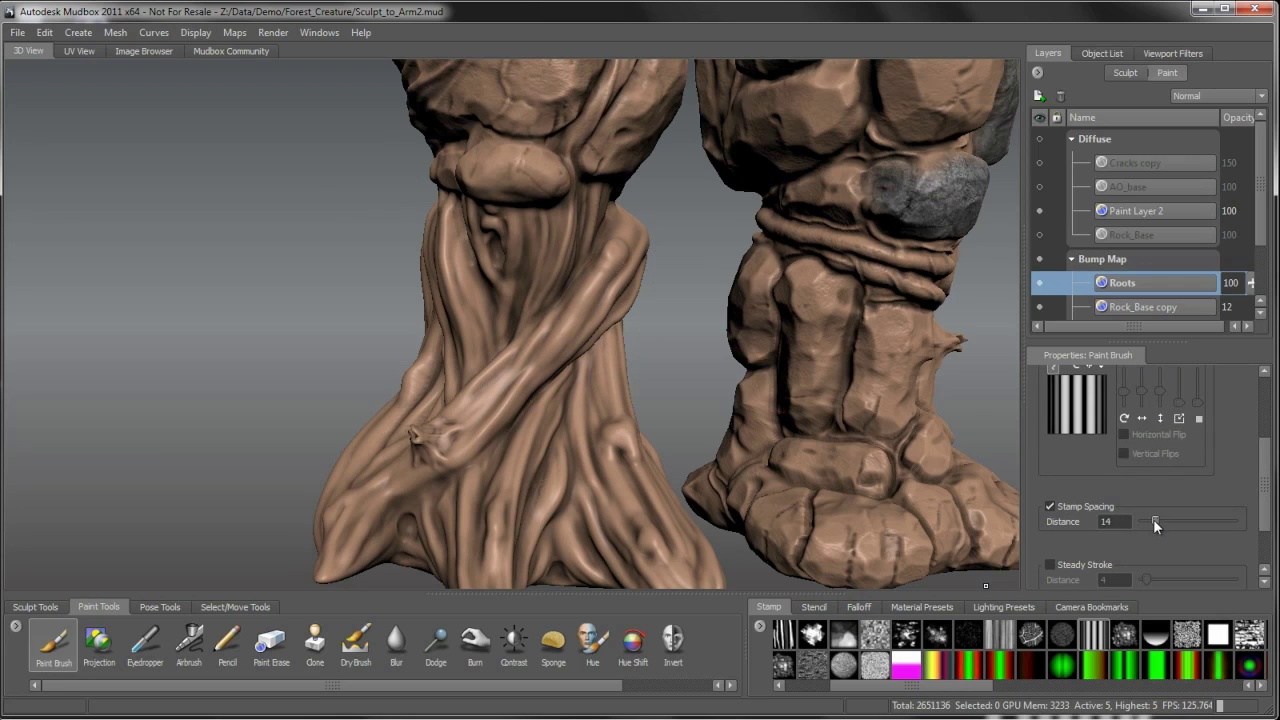
pyautogui.moveTo(1154, 521); pyautogui.dragTo(1160, 521)
pyautogui.moveTo(1271, 498); pyautogui.dragTo(1266, 486)
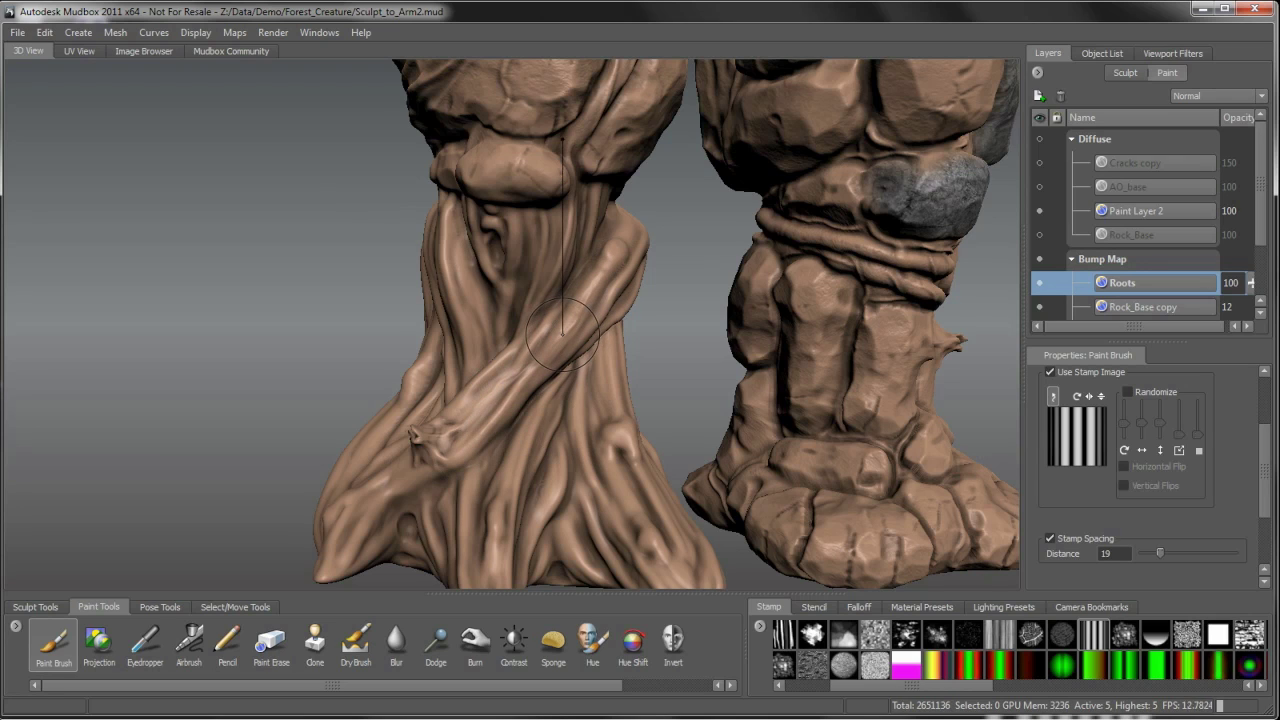
pyautogui.moveTo(1268, 476); pyautogui.dragTo(1265, 408)
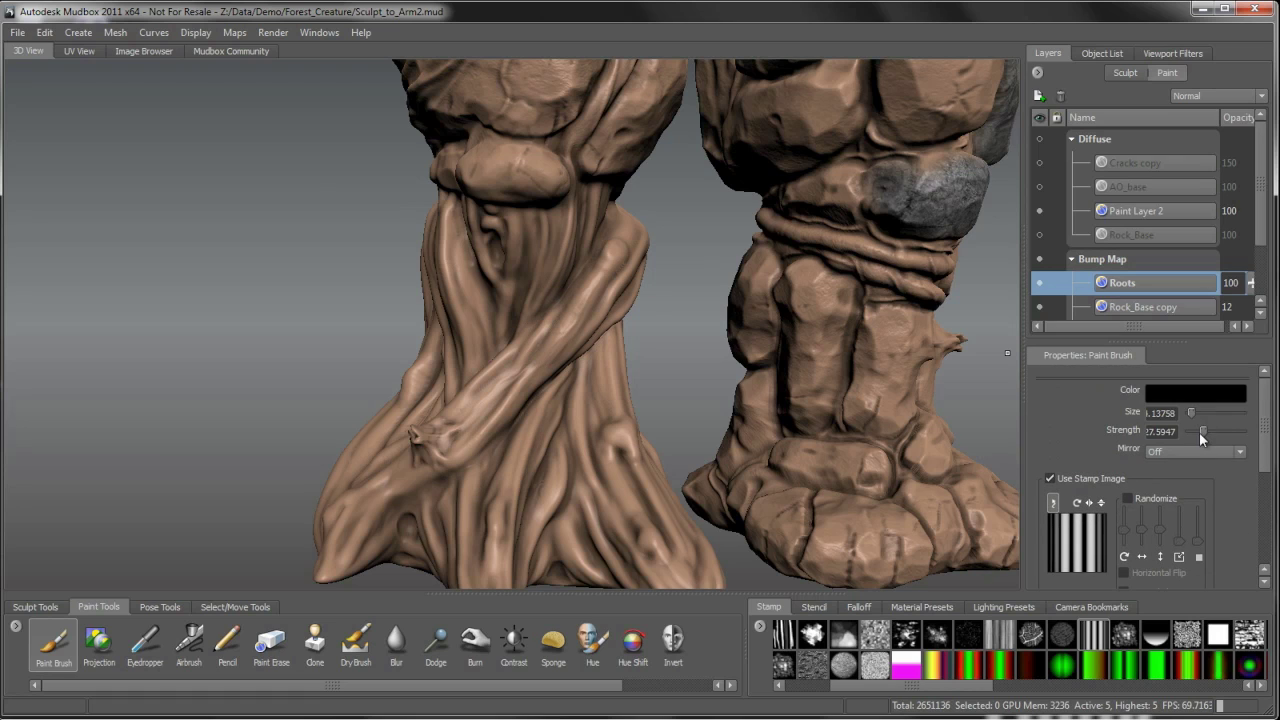
pyautogui.moveTo(1201, 433); pyautogui.dragTo(1265, 455)
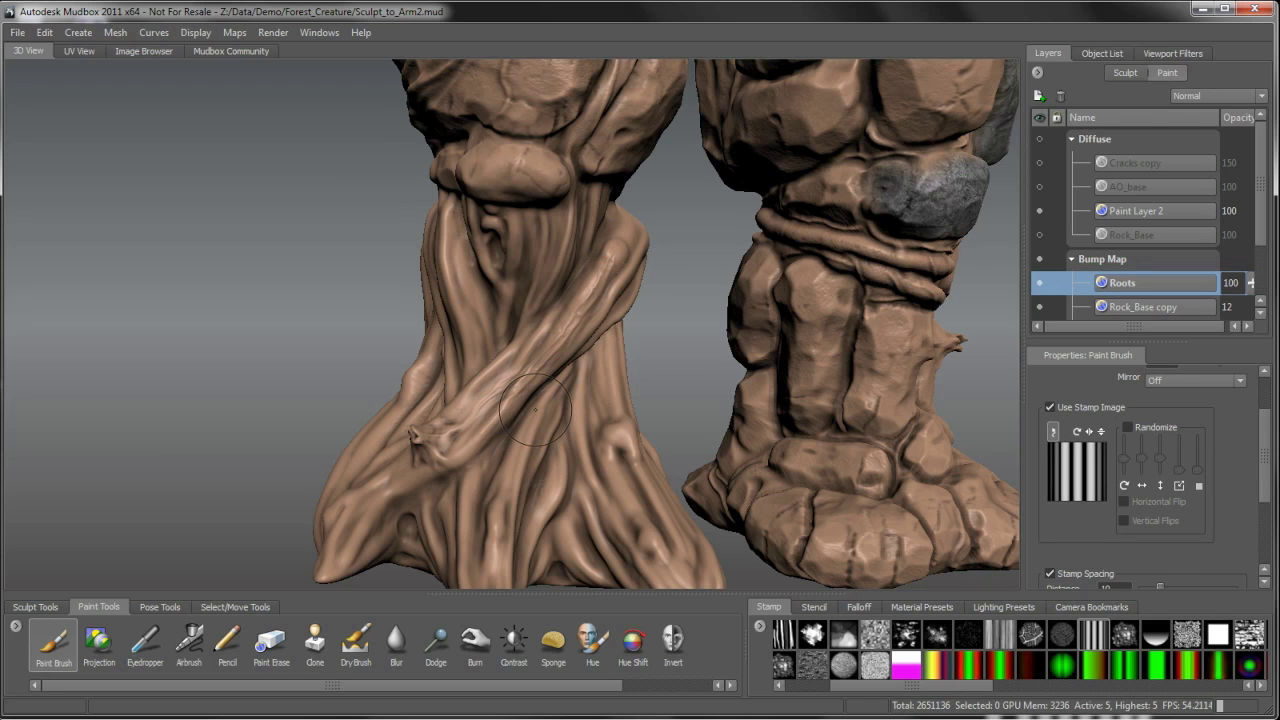
# - Paint soft-stripe bark bump on the Roots layer along the diagonal root and the front roots of the foot
pyautogui.keyDown('alt'); pyautogui.moveTo(540, 484); pyautogui.dragTo(520, 468); pyautogui.keyUp('alt')
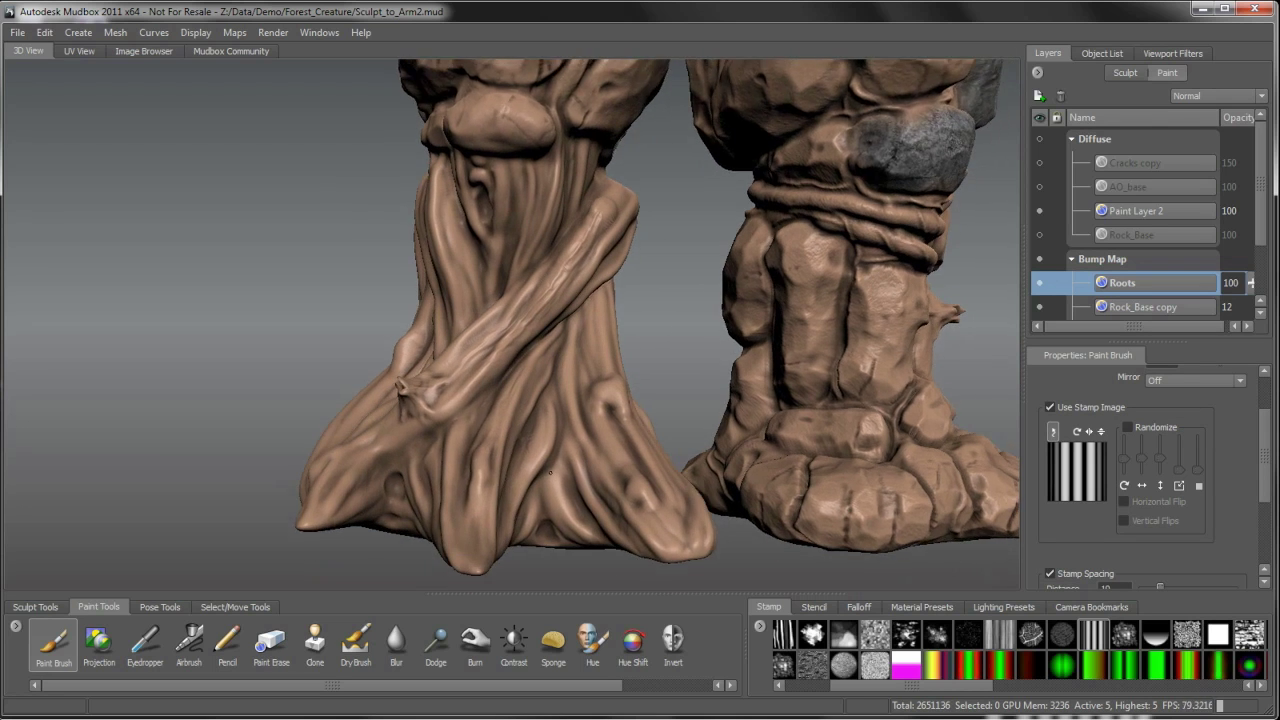
pyautogui.keyDown('alt'); pyautogui.moveTo(520, 468); pyautogui.dragTo(526, 405, button='middle'); pyautogui.keyUp('alt')
pyautogui.keyDown('alt'); pyautogui.moveTo(526, 405); pyautogui.dragTo(538, 413, button='right'); pyautogui.keyUp('alt')
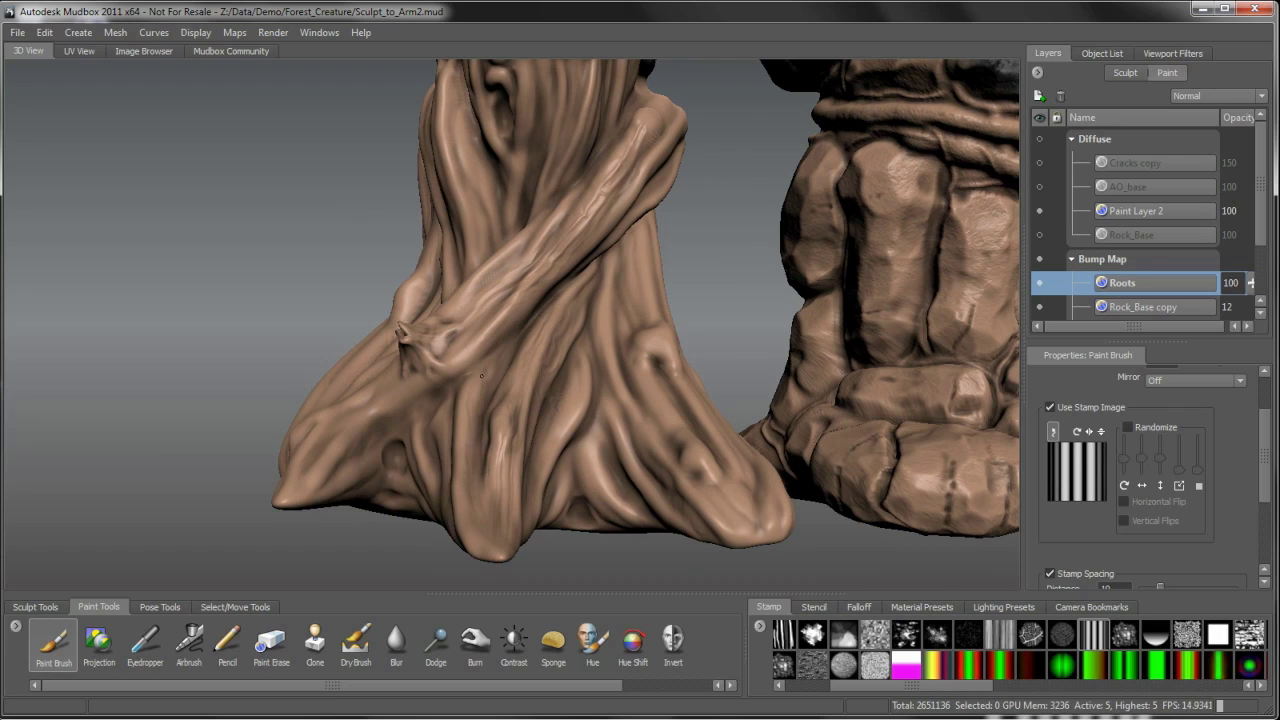
pyautogui.keyDown('alt'); pyautogui.moveTo(490, 470); pyautogui.dragTo(610, 390); pyautogui.keyUp('alt')
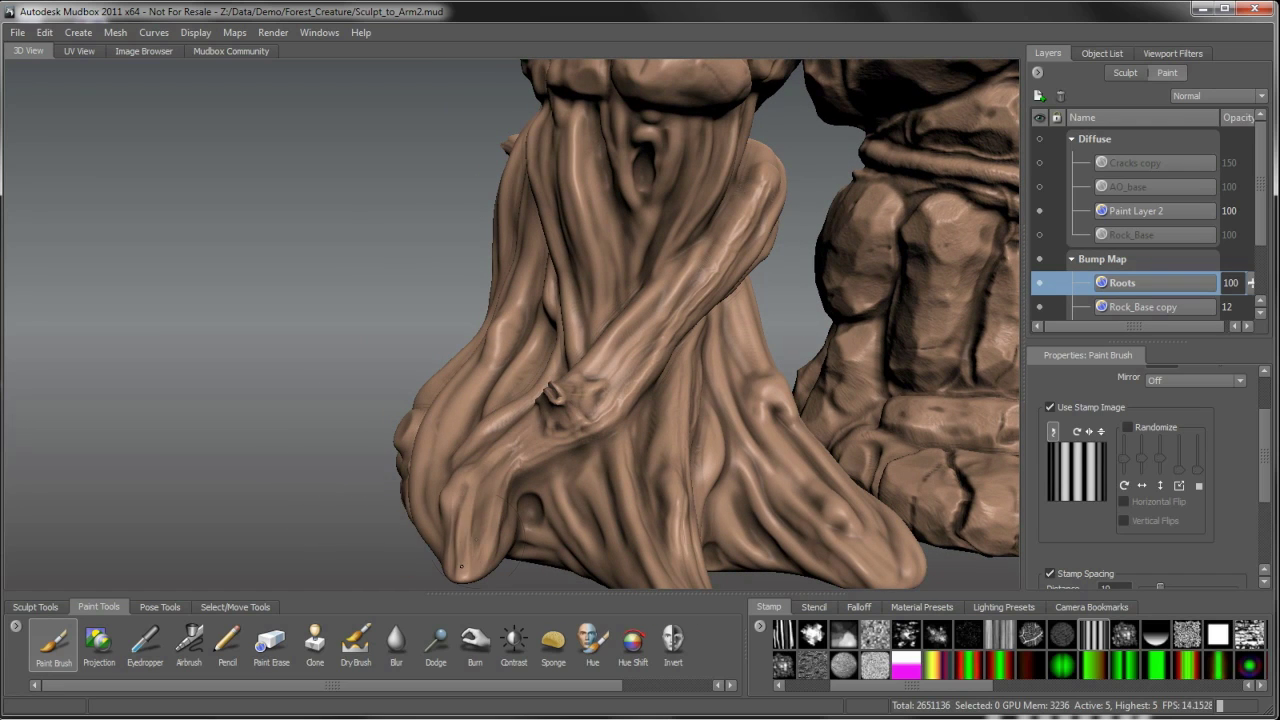
pyautogui.keyDown('alt'); pyautogui.moveTo(632, 345); pyautogui.dragTo(675, 315); pyautogui.keyUp('alt')
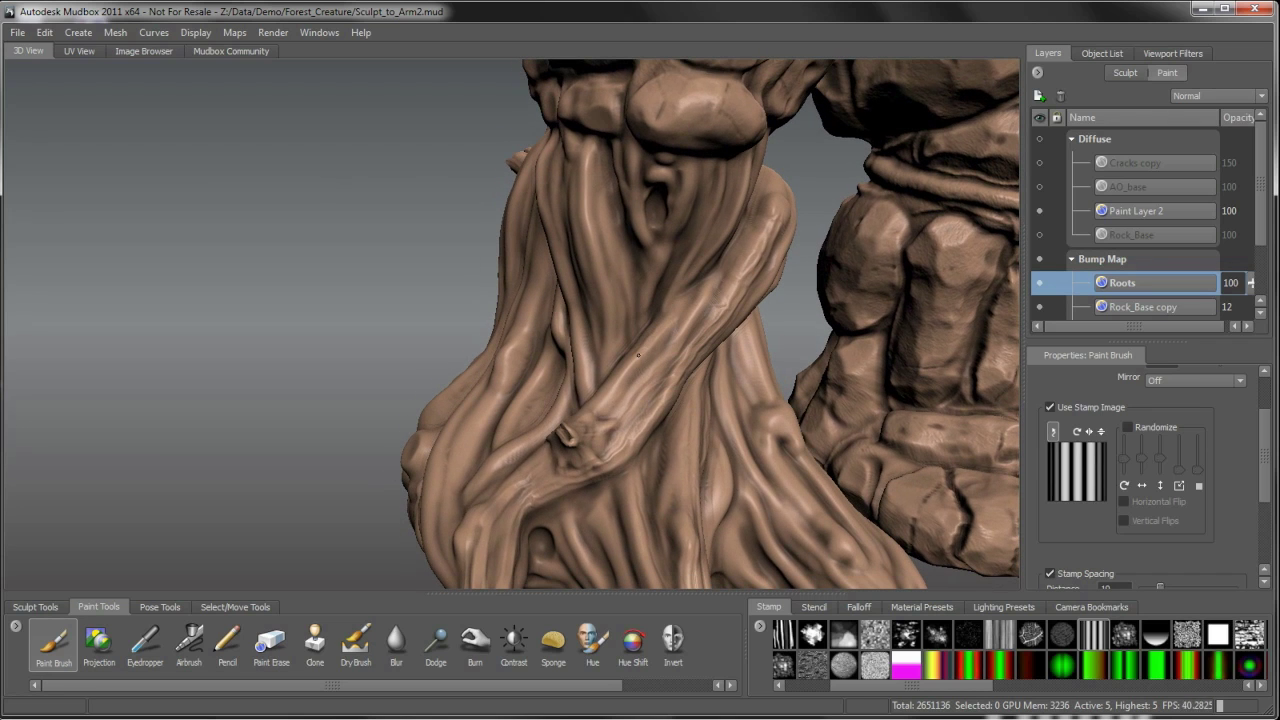
# - Paint the striped bark bump along the long roots on the outer side of the root-covered leg
pyautogui.keyDown('alt'); pyautogui.moveTo(601, 412); pyautogui.dragTo(735, 238); pyautogui.keyUp('alt')
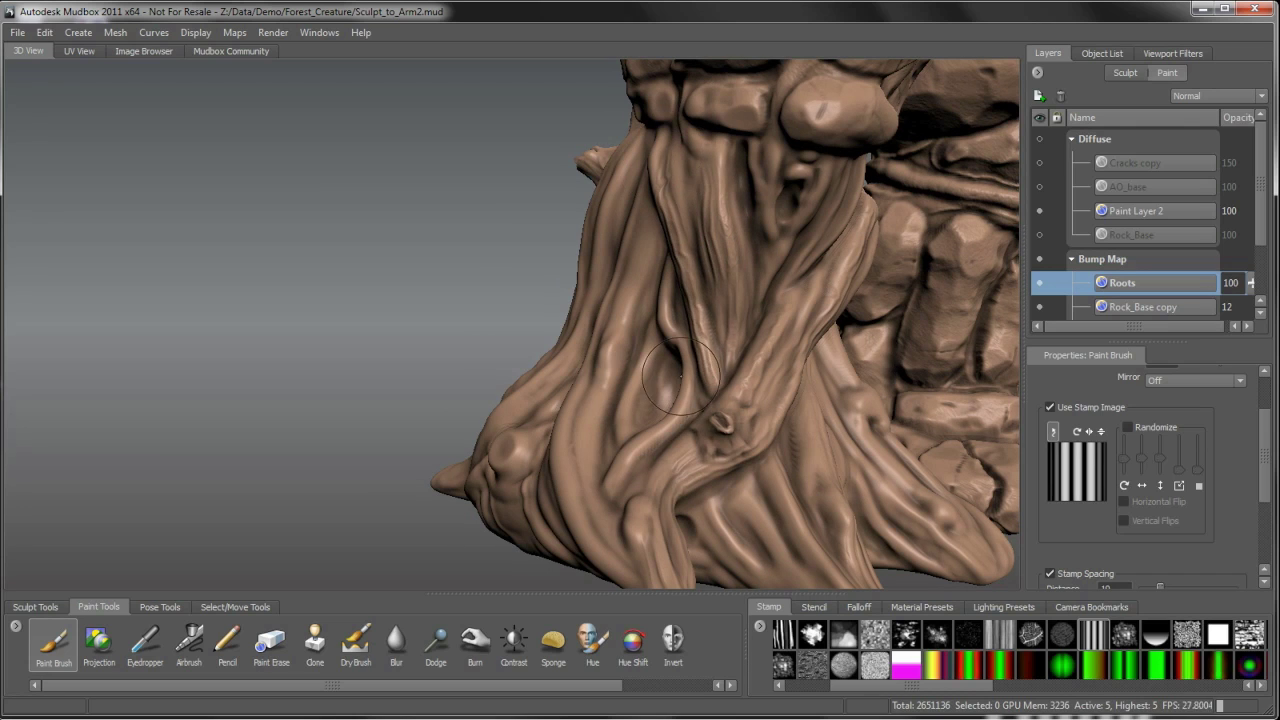
pyautogui.keyDown('alt'); pyautogui.moveTo(705, 375); pyautogui.dragTo(790, 205); pyautogui.keyUp('alt')
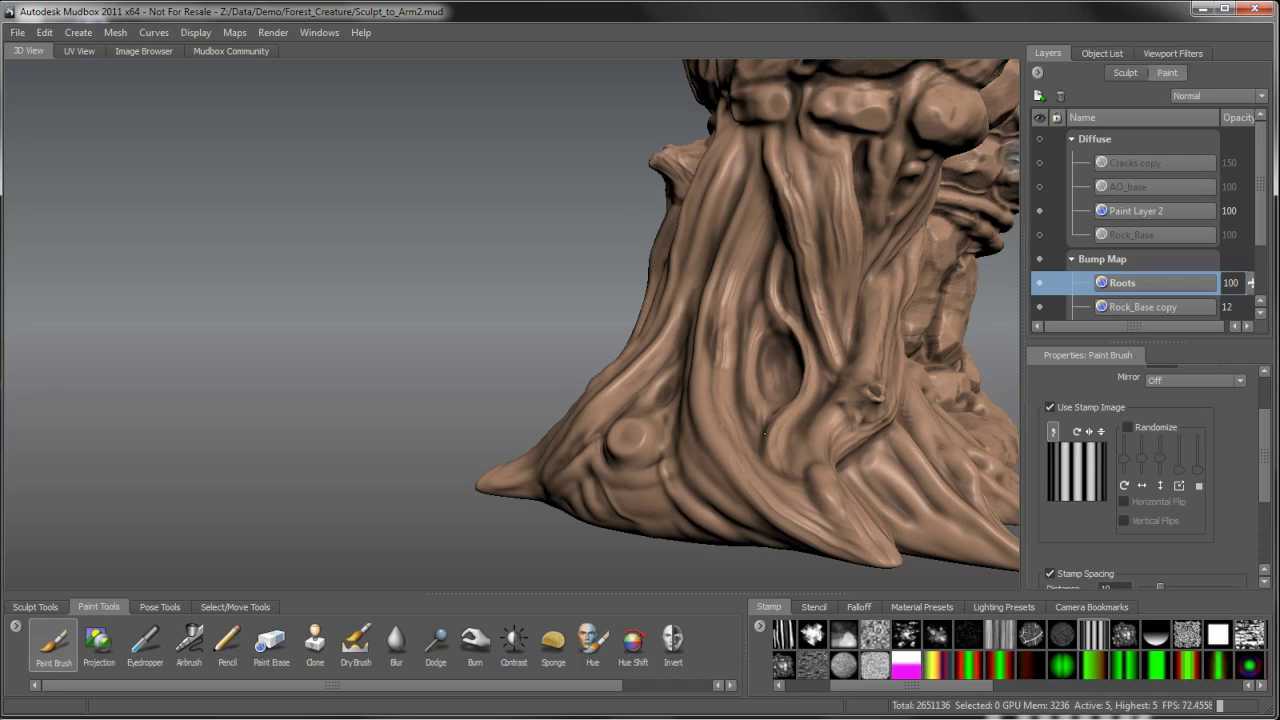
pyautogui.keyDown('alt'); pyautogui.moveTo(764, 432); pyautogui.dragTo(785, 178); pyautogui.keyUp('alt')
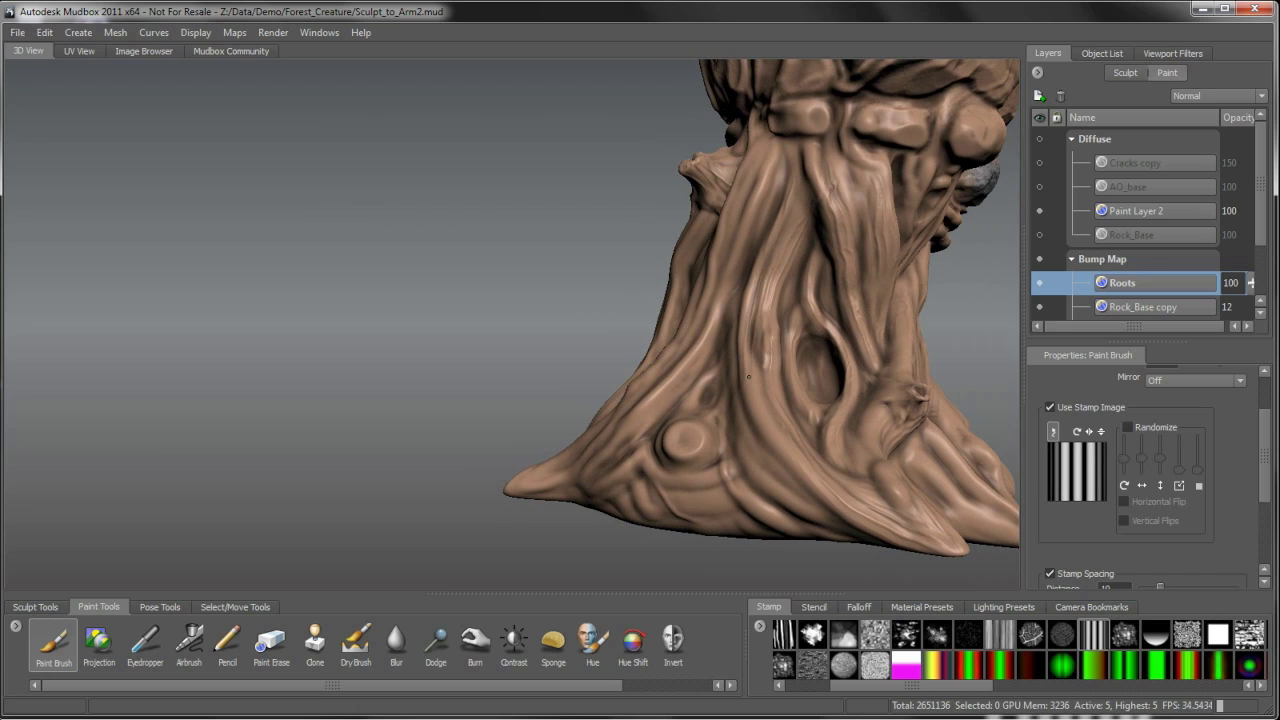
pyautogui.keyDown('alt'); pyautogui.moveTo(920, 522); pyautogui.dragTo(620, 410); pyautogui.keyUp('alt')
# - Extend the striped bark bump over the root toes and between the front roots of the foot
pyautogui.moveTo(636, 470); pyautogui.dragTo(702, 508)
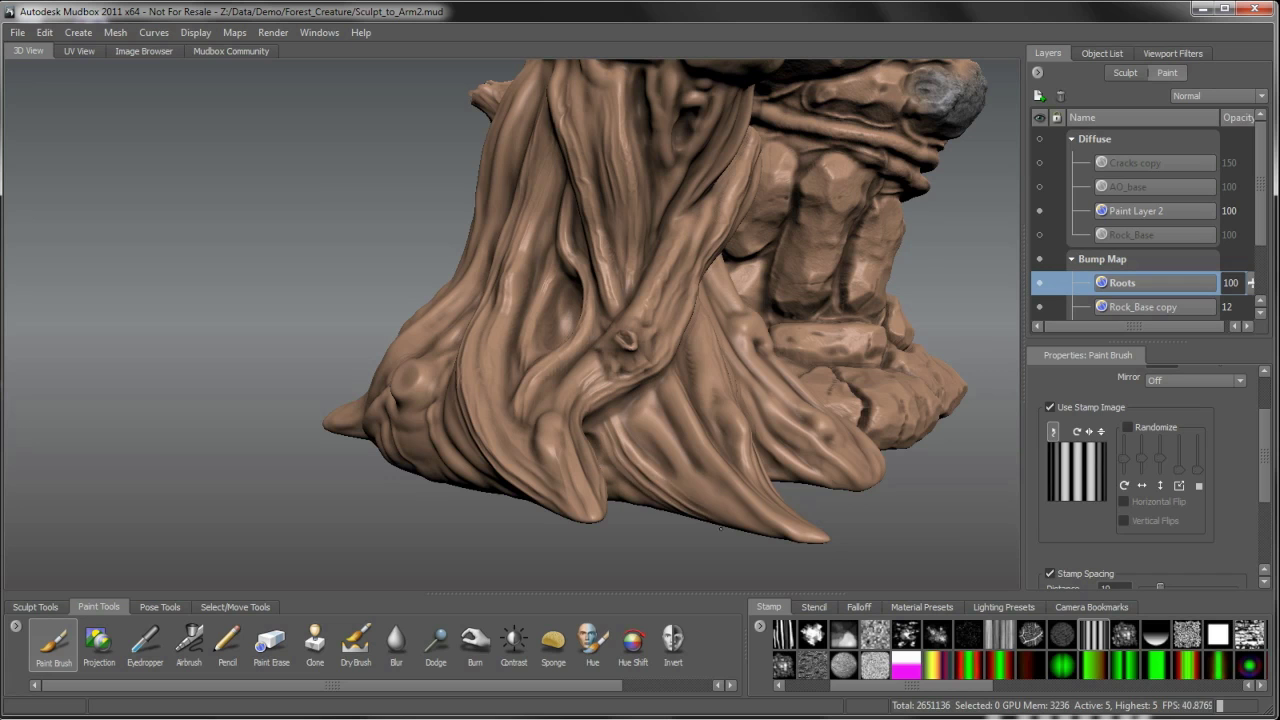
pyautogui.moveTo(641, 400)
pyautogui.mouseDown()
pyautogui.moveTo(704, 486)
pyautogui.moveTo(768, 527)
pyautogui.moveTo(545, 330)
pyautogui.mouseUp()
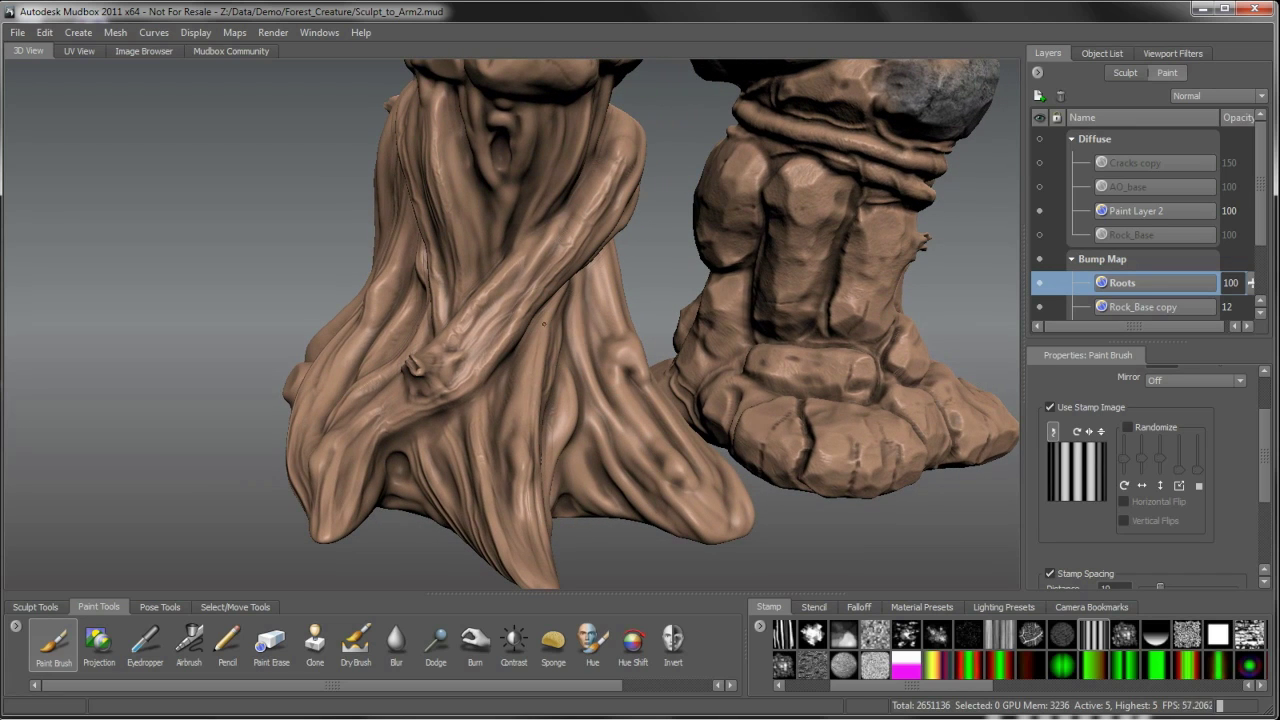
pyautogui.keyDown('alt'); pyautogui.moveTo(540, 565); pyautogui.dragTo(514, 500, button='middle'); pyautogui.keyUp('alt')
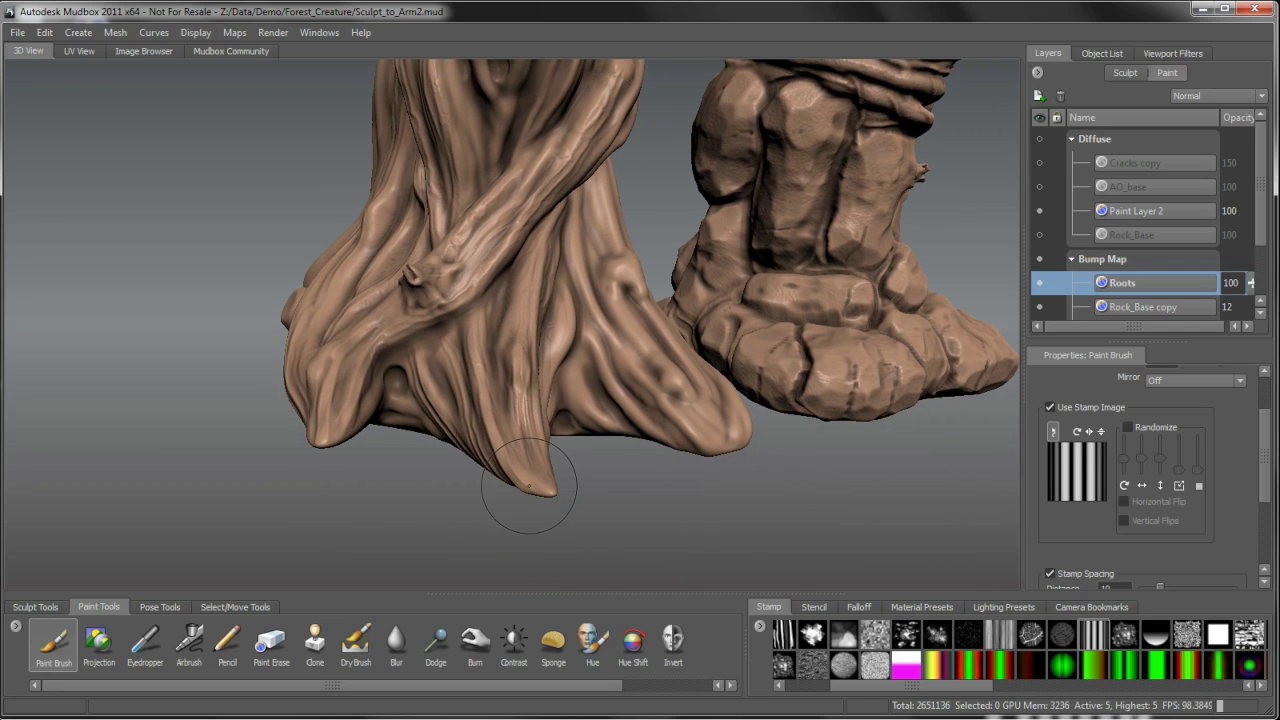
pyautogui.keyDown('alt'); pyautogui.moveTo(524, 466); pyautogui.dragTo(465, 400, button='right'); pyautogui.keyUp('alt')
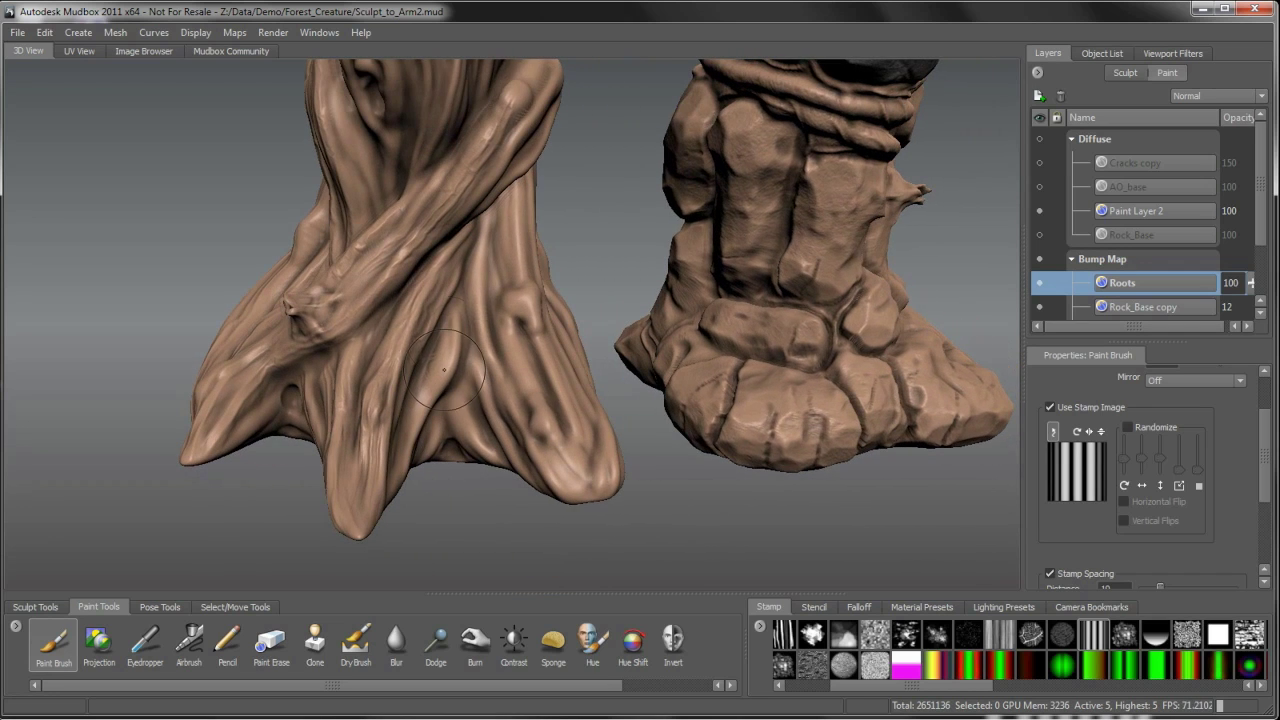
pyautogui.keyDown('alt'); pyautogui.moveTo(406, 466); pyautogui.dragTo(500, 528); pyautogui.keyUp('alt')
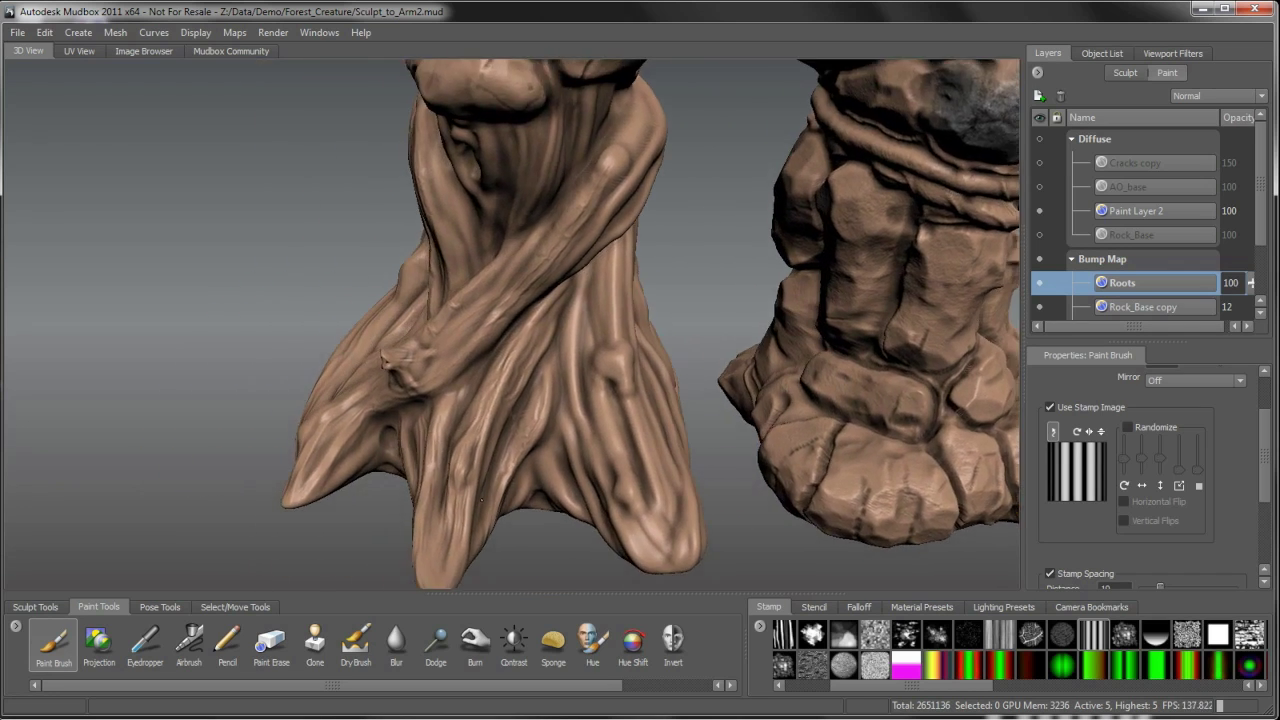
# - Switch to the jagged white-streak stamp and paint rougher bark bump down the inner front root of the foot
pyautogui.keyDown('alt'); pyautogui.moveTo(500, 528); pyautogui.dragTo(468, 486, button='middle'); pyautogui.keyUp('alt')
pyautogui.scroll(2, 932, 660)
pyautogui.click(839, 633)
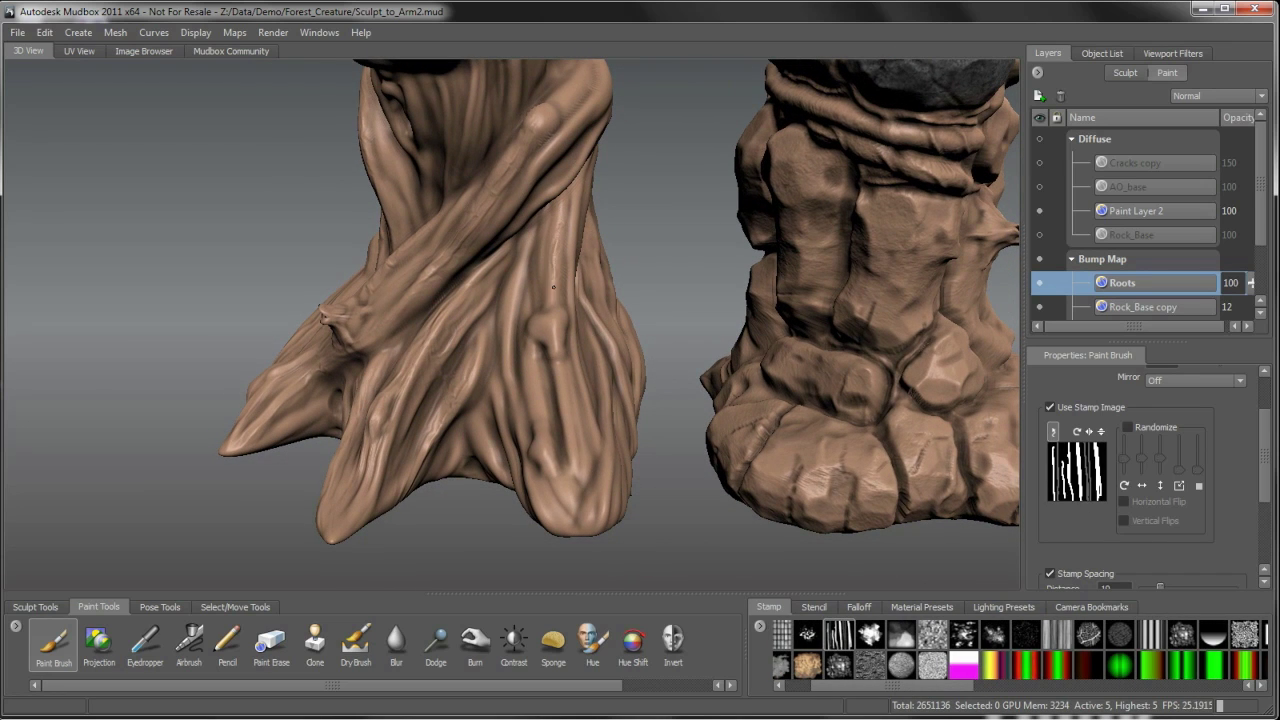
pyautogui.moveTo(554, 287); pyautogui.dragTo(566, 338)
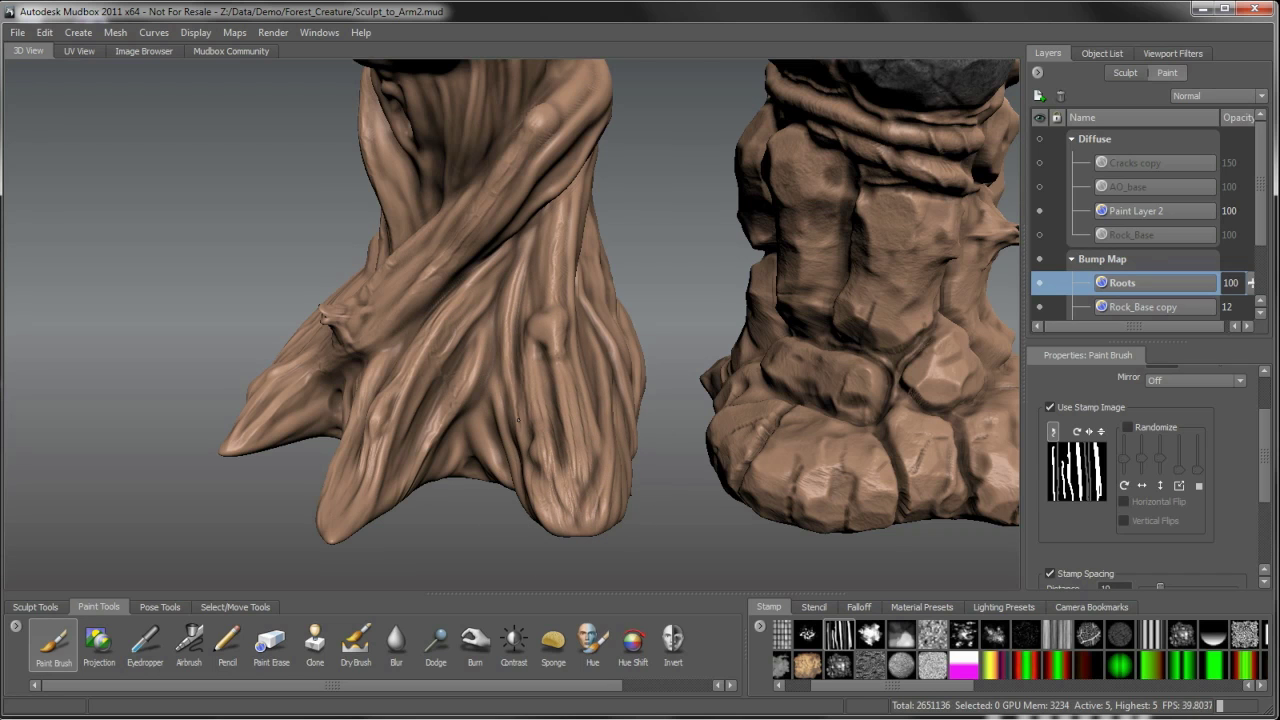
# - Paint jagged bark bump over the inner and front roots of the root-covered foot
pyautogui.keyDown('alt'); pyautogui.moveTo(555, 482); pyautogui.dragTo(448, 496); pyautogui.keyUp('alt')
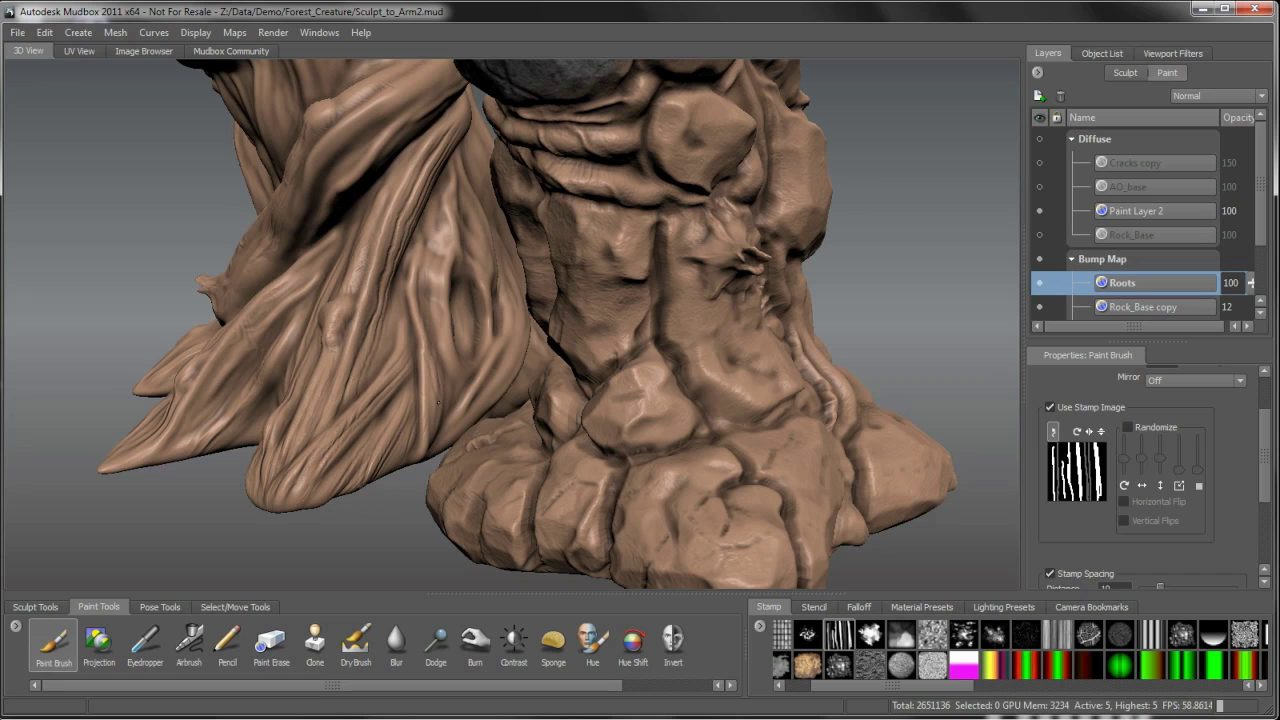
pyautogui.keyDown('alt'); pyautogui.moveTo(404, 297); pyautogui.dragTo(581, 192); pyautogui.keyUp('alt')
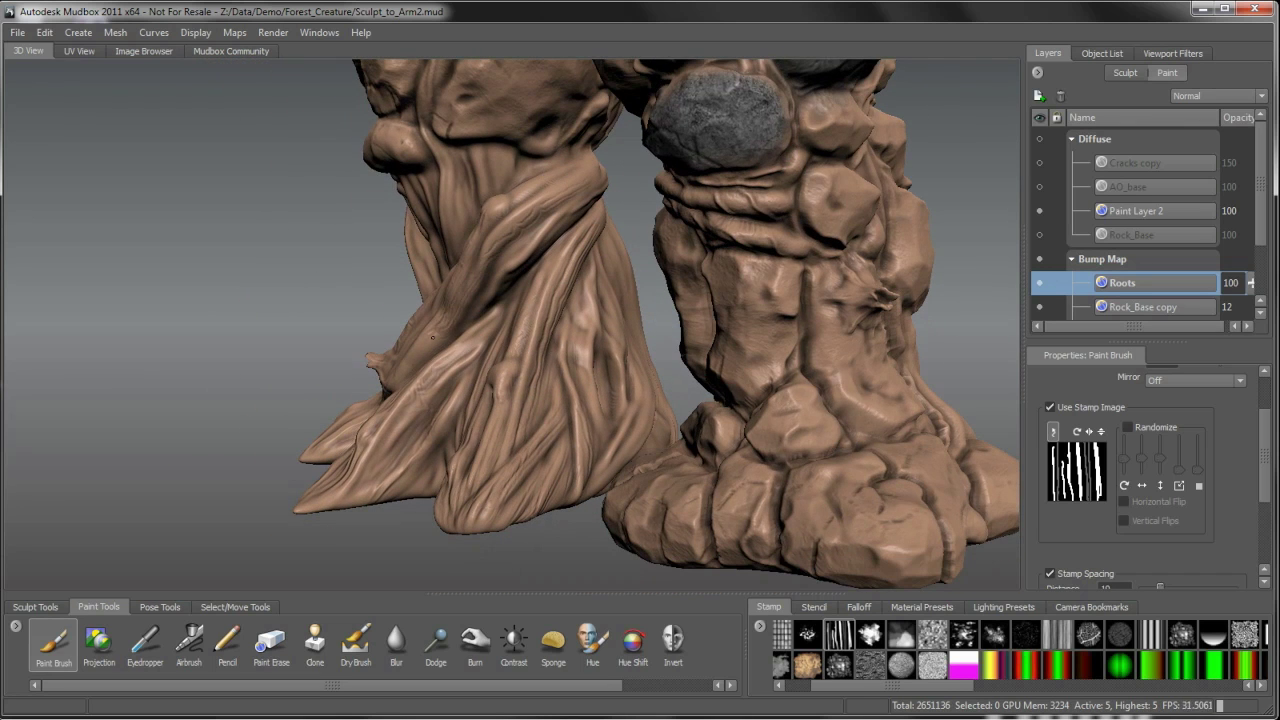
pyautogui.moveTo(518, 262)
pyautogui.keyDown('alt'); pyautogui.mouseDown()
pyautogui.moveTo(565, 201)
pyautogui.moveTo(535, 173)
pyautogui.moveTo(572, 152)
pyautogui.moveTo(615, 160)
pyautogui.moveTo(652, 146)
pyautogui.mouseUp(); pyautogui.keyUp('alt')
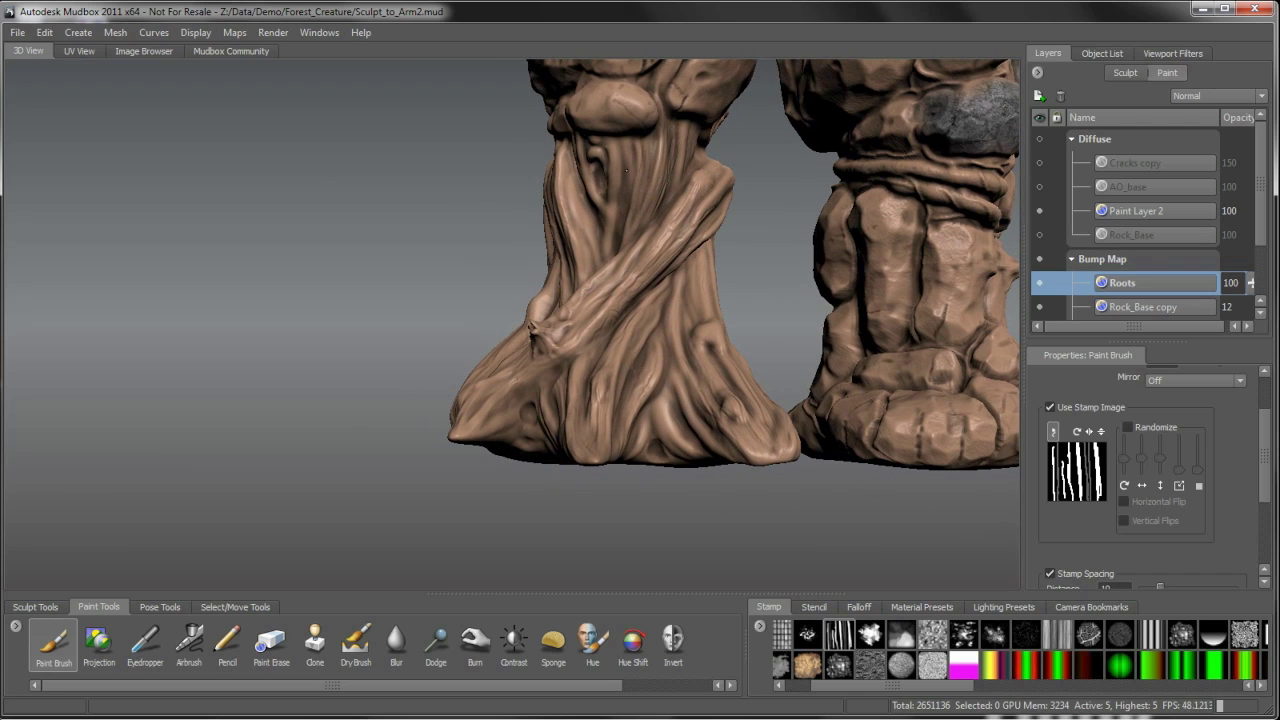
# - Paint streaked bark bump along the outer side's base roots, beneath and around the round knot
pyautogui.keyDown('alt'); pyautogui.moveTo(612, 252); pyautogui.dragTo(600, 205); pyautogui.keyUp('alt')
pyautogui.keyDown('alt'); pyautogui.moveTo(606, 286); pyautogui.dragTo(605, 225); pyautogui.keyUp('alt')
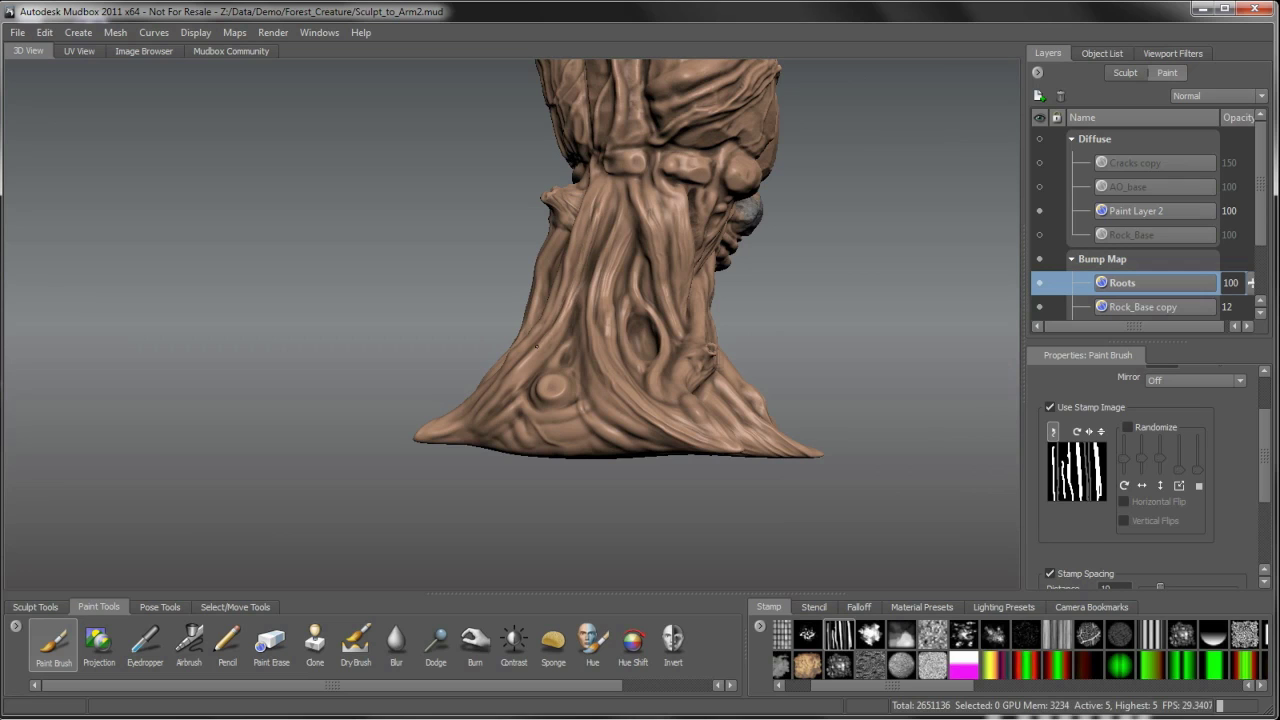
pyautogui.keyDown('alt'); pyautogui.moveTo(485, 430); pyautogui.dragTo(548, 424); pyautogui.keyUp('alt')
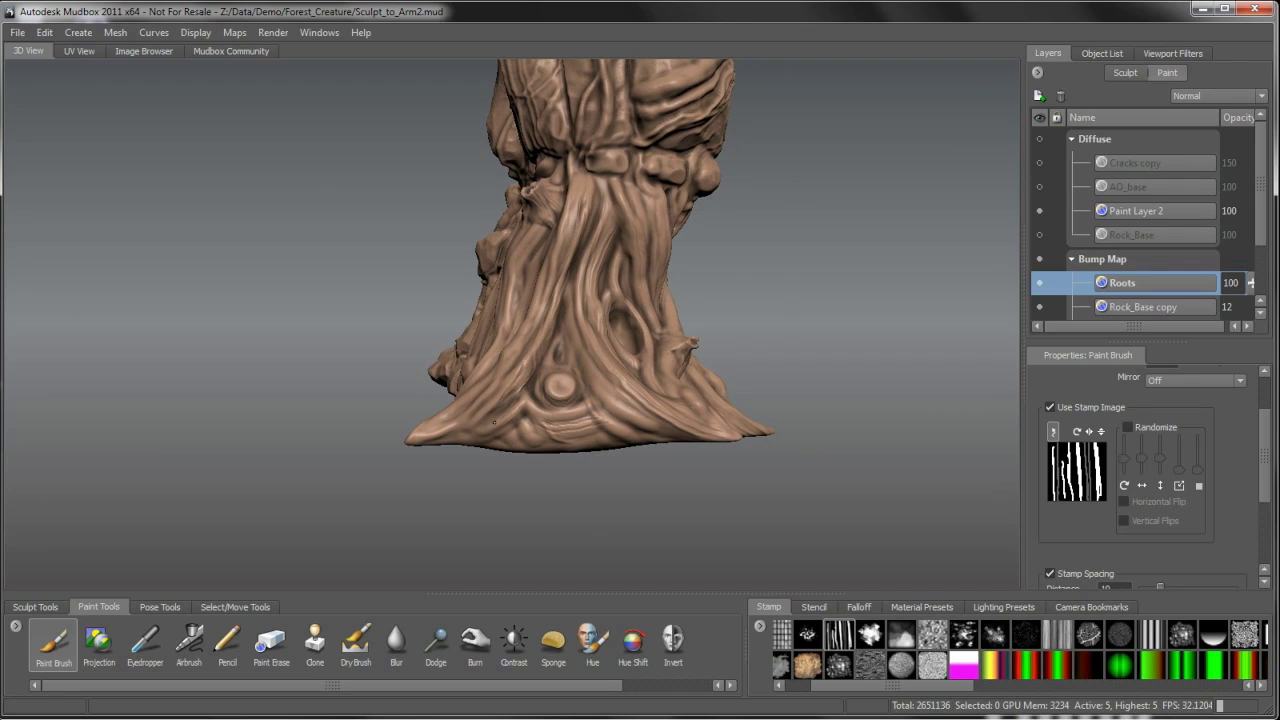
pyautogui.keyDown('alt'); pyautogui.moveTo(490, 450); pyautogui.dragTo(640, 405); pyautogui.keyUp('alt')
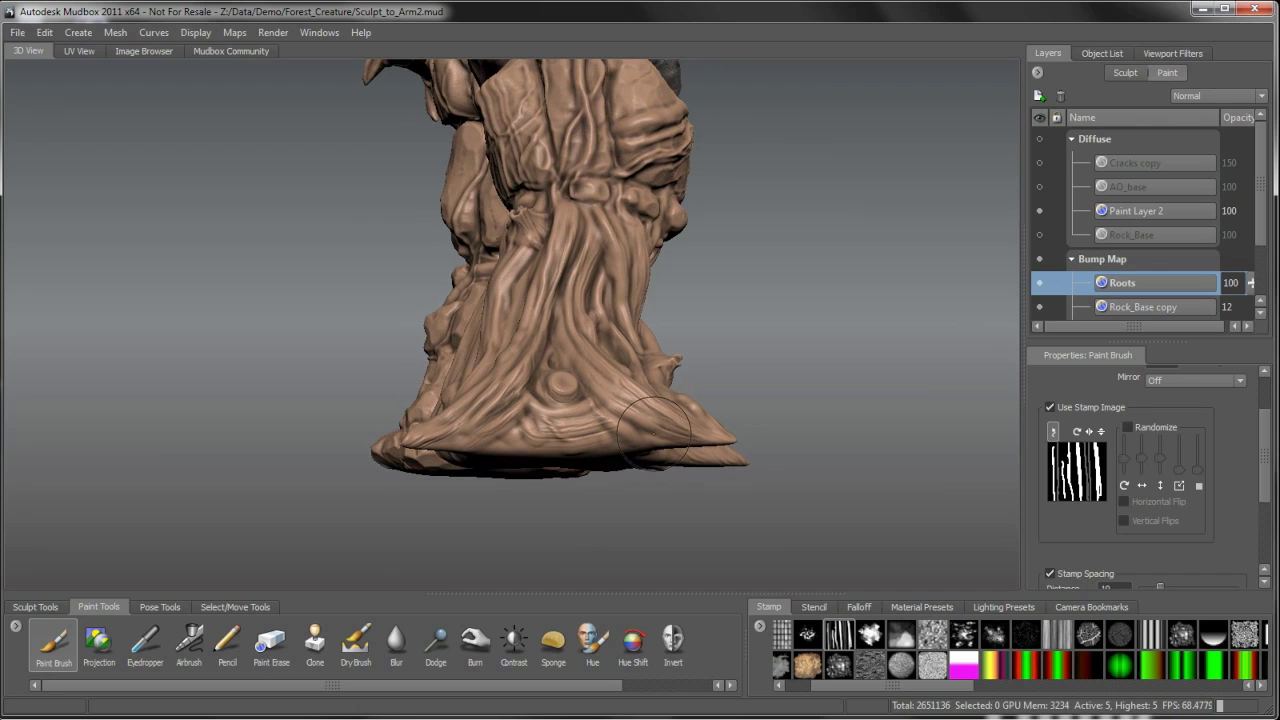
# - Paint streaked bark bump down the long hanging roots on the back of the root-covered leg
pyautogui.keyDown('alt'); pyautogui.moveTo(565, 341); pyautogui.dragTo(549, 170); pyautogui.keyUp('alt')
pyautogui.moveTo(541, 227)
pyautogui.keyDown('alt'); pyautogui.mouseDown()
pyautogui.moveTo(573, 224)
pyautogui.moveTo(561, 389)
pyautogui.moveTo(579, 358)
pyautogui.moveTo(517, 245)
pyautogui.mouseUp(); pyautogui.keyUp('alt')
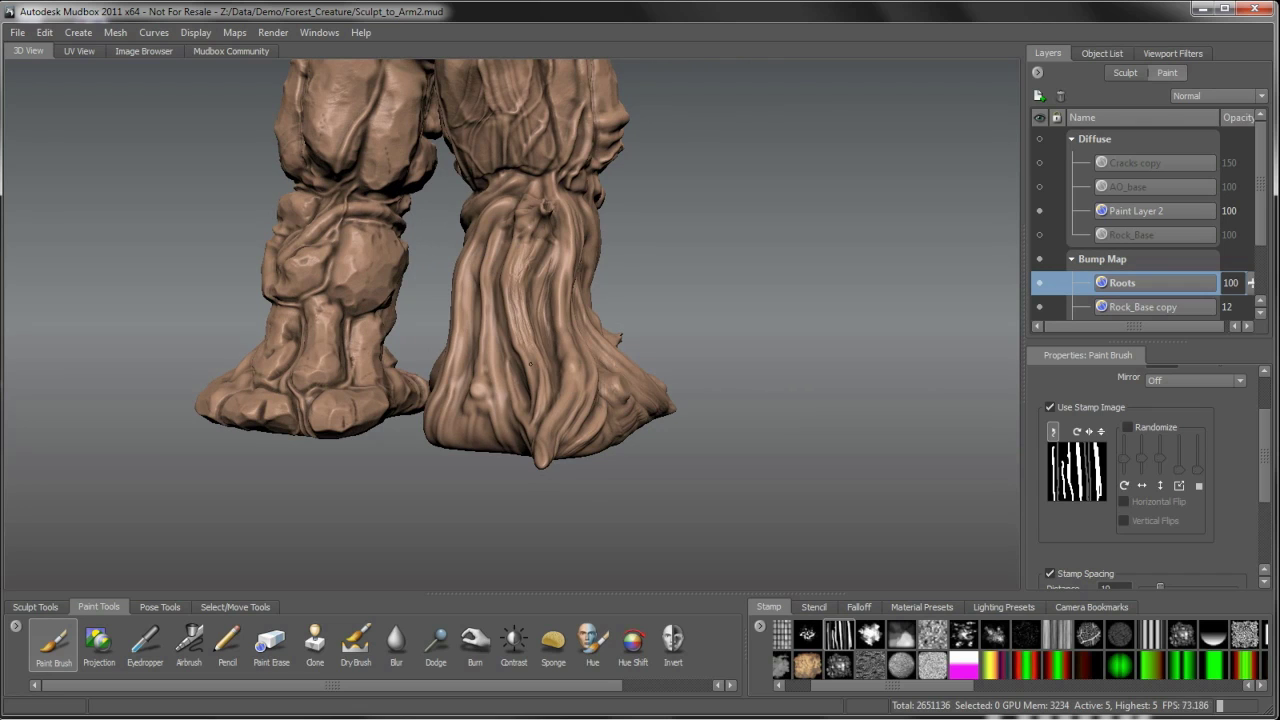
pyautogui.keyDown('alt'); pyautogui.moveTo(530, 363); pyautogui.dragTo(485, 360); pyautogui.keyUp('alt')
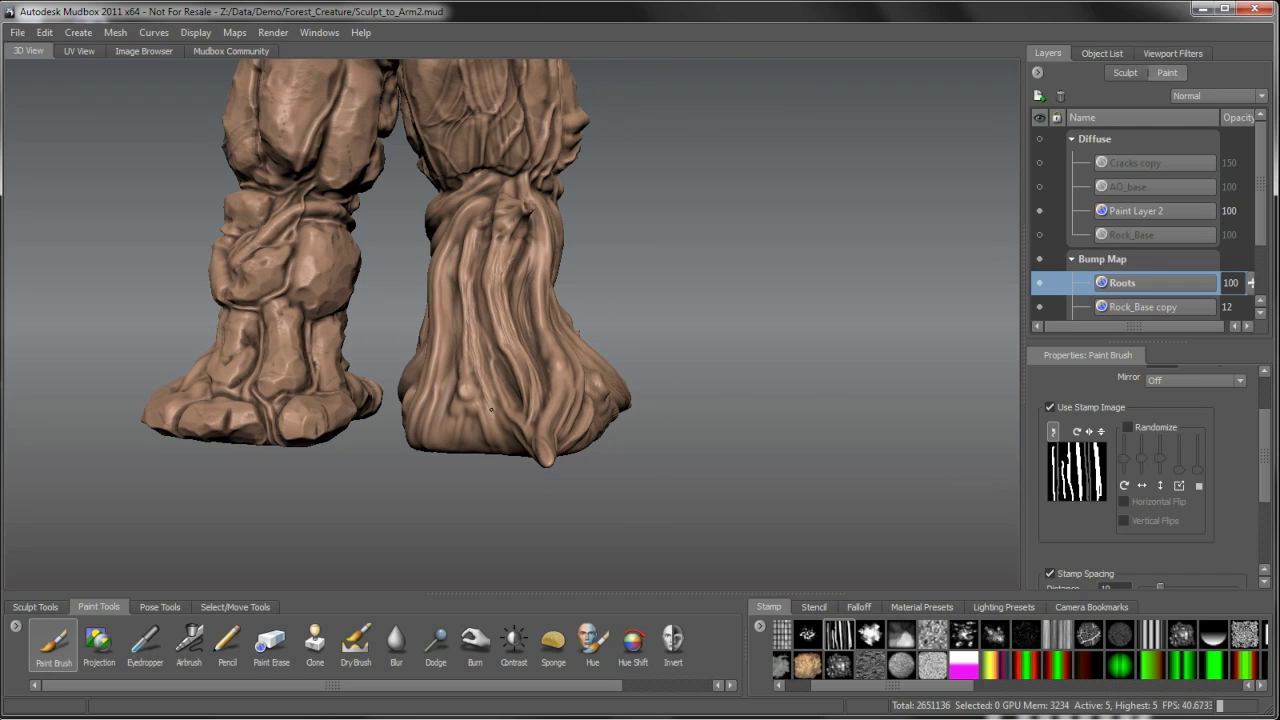
pyautogui.keyDown('alt'); pyautogui.moveTo(508, 423); pyautogui.dragTo(383, 222); pyautogui.keyUp('alt')
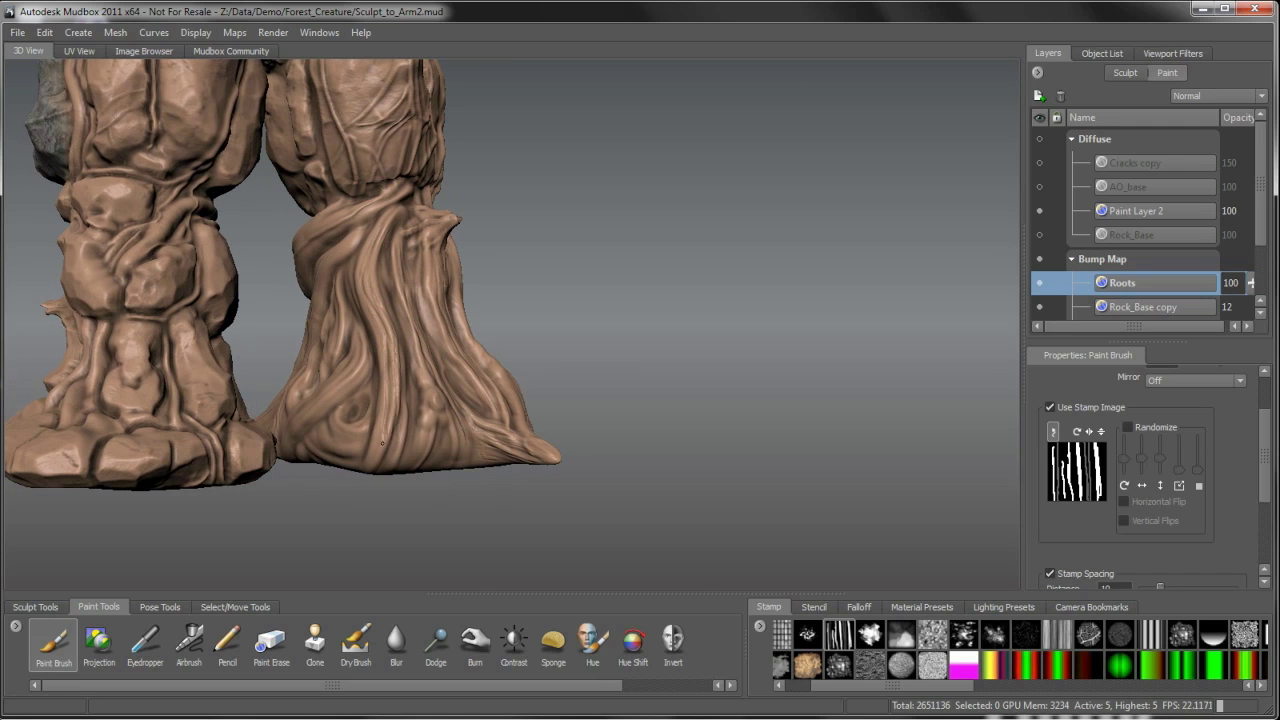
pyautogui.keyDown('alt'); pyautogui.moveTo(382, 444); pyautogui.dragTo(408, 277); pyautogui.keyUp('alt')
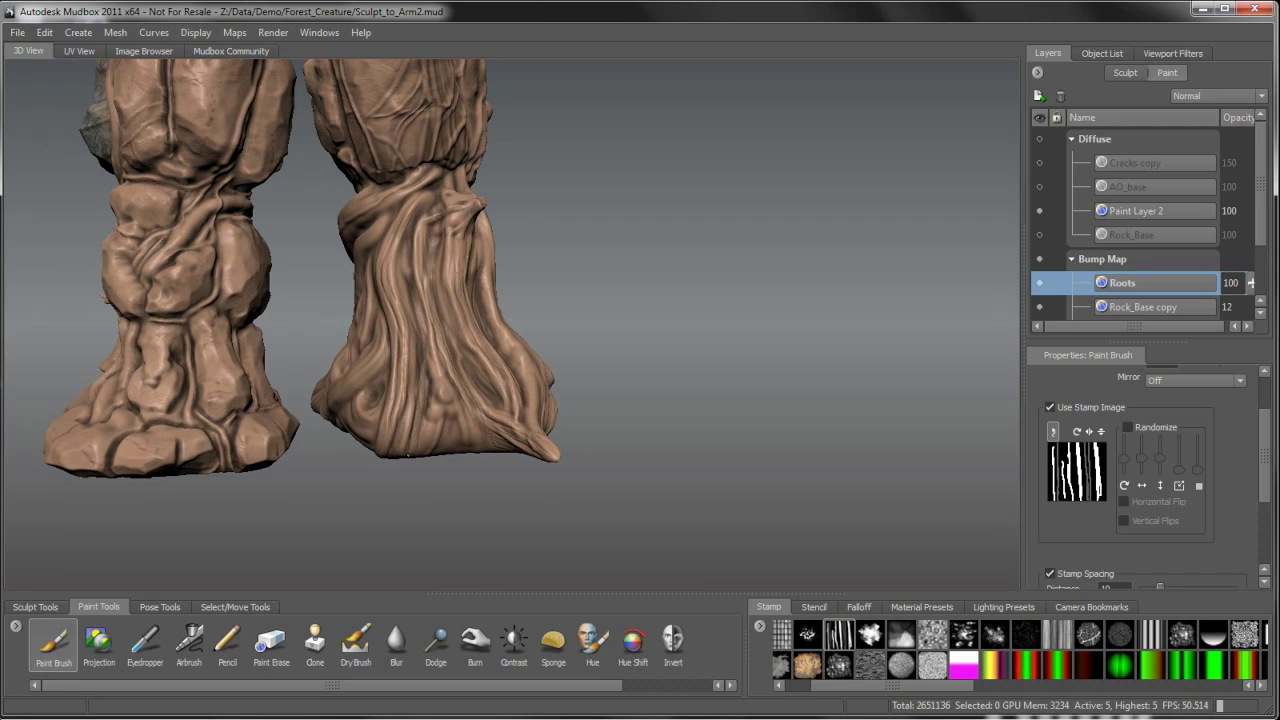
pyautogui.keyDown('alt'); pyautogui.moveTo(408, 454); pyautogui.dragTo(459, 217); pyautogui.keyUp('alt')
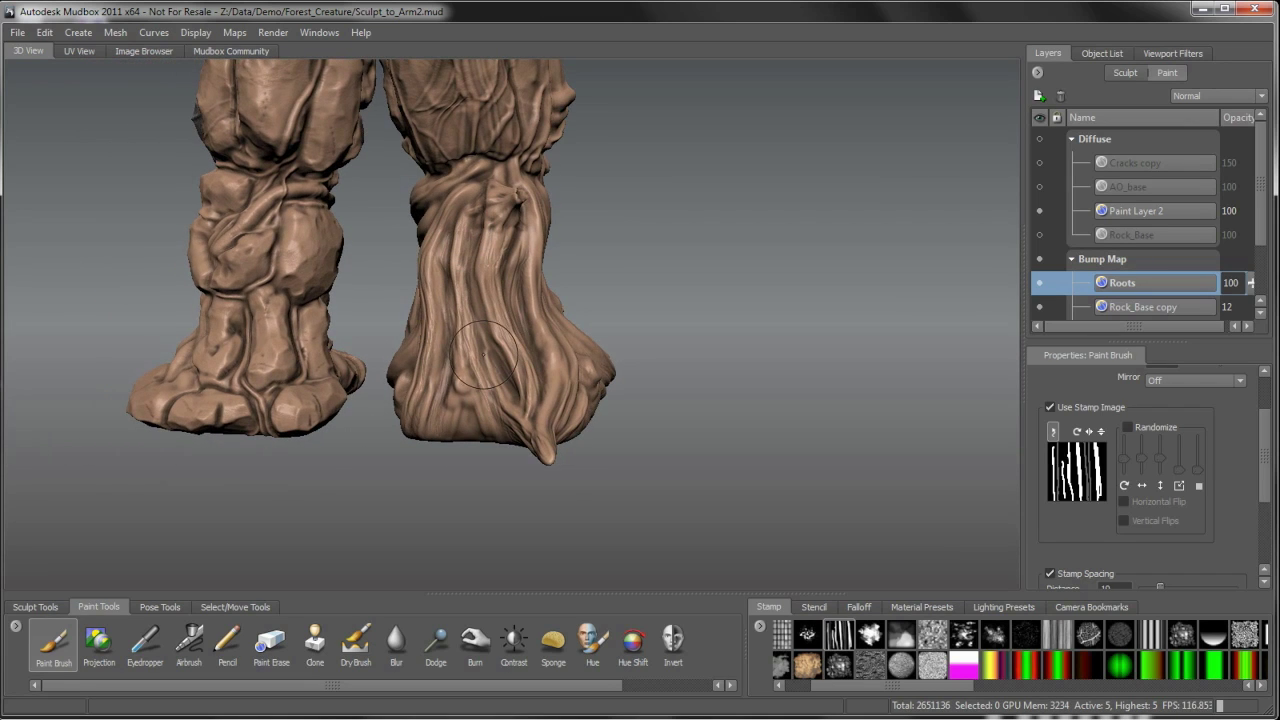
# - Extend the streaked bark bump over the wrapped upper roots and the swirling roots on the leg's inner back side
pyautogui.keyDown('alt'); pyautogui.moveTo(478, 372); pyautogui.dragTo(487, 352); pyautogui.keyUp('alt')
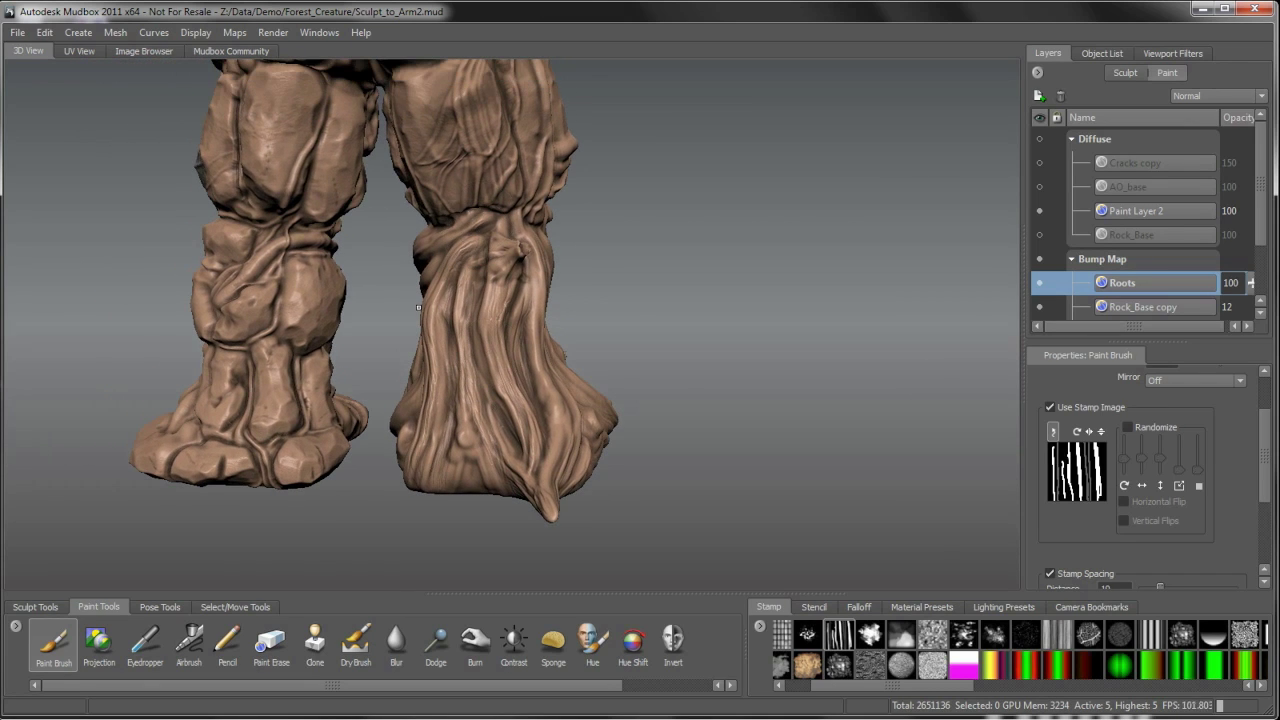
pyautogui.keyDown('alt'); pyautogui.moveTo(418, 307); pyautogui.dragTo(471, 306); pyautogui.keyUp('alt')
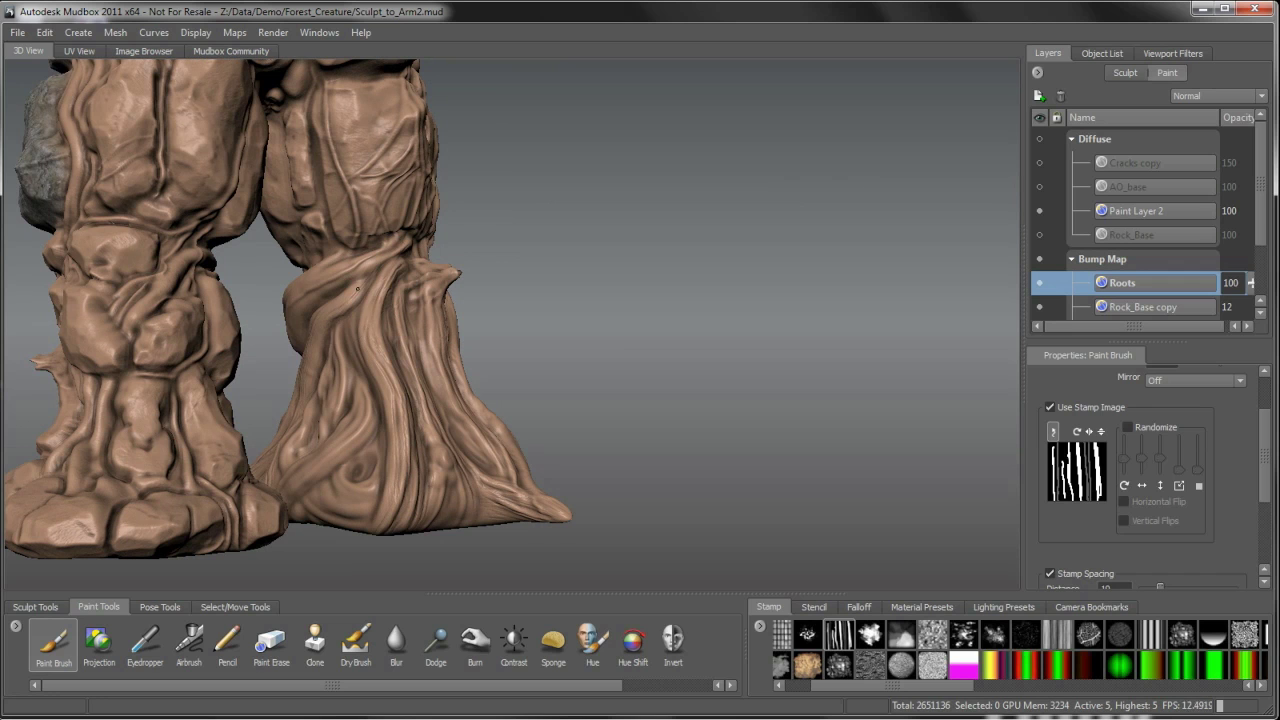
pyautogui.moveTo(364, 343)
pyautogui.keyDown('alt'); pyautogui.mouseDown()
pyautogui.moveTo(420, 330)
pyautogui.moveTo(448, 423)
pyautogui.moveTo(425, 412)
pyautogui.moveTo(440, 415)
pyautogui.mouseUp(); pyautogui.keyUp('alt')
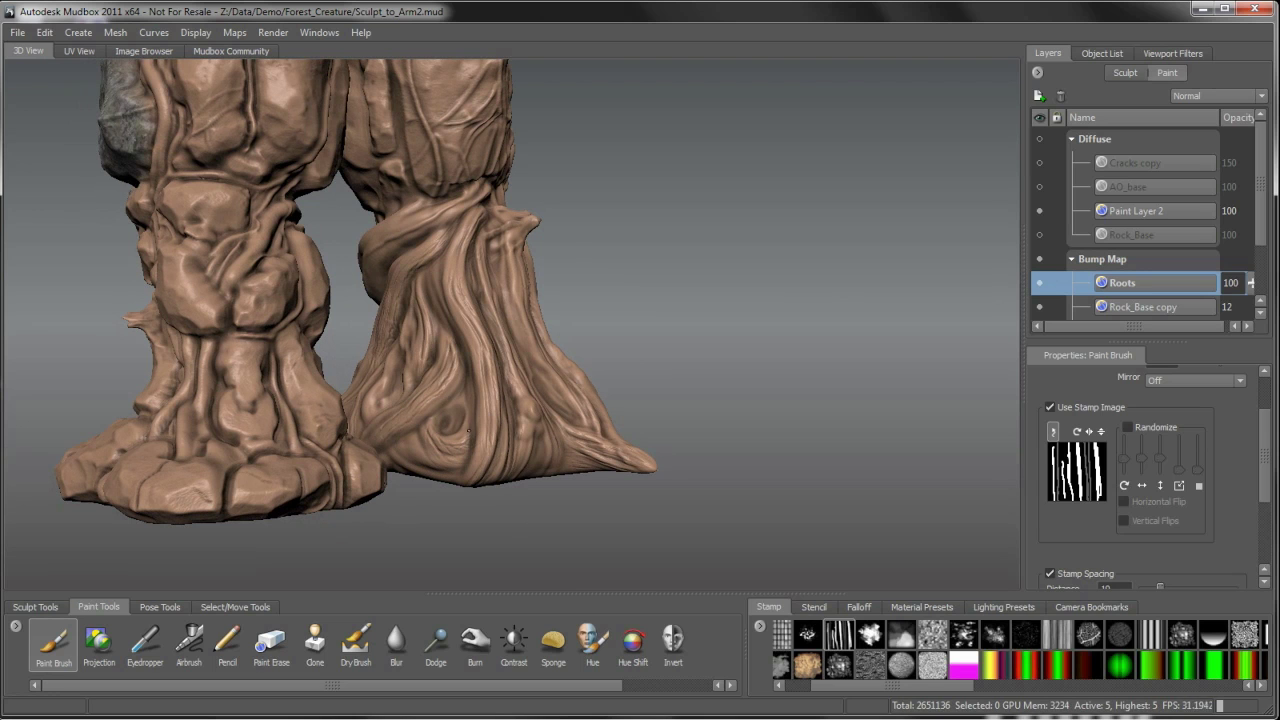
pyautogui.keyDown('alt'); pyautogui.moveTo(459, 474); pyautogui.dragTo(445, 460); pyautogui.keyUp('alt')
pyautogui.moveTo(398, 378)
pyautogui.keyDown('alt'); pyautogui.mouseDown()
pyautogui.moveTo(399, 362)
pyautogui.moveTo(401, 393)
pyautogui.mouseUp(); pyautogui.keyUp('alt')
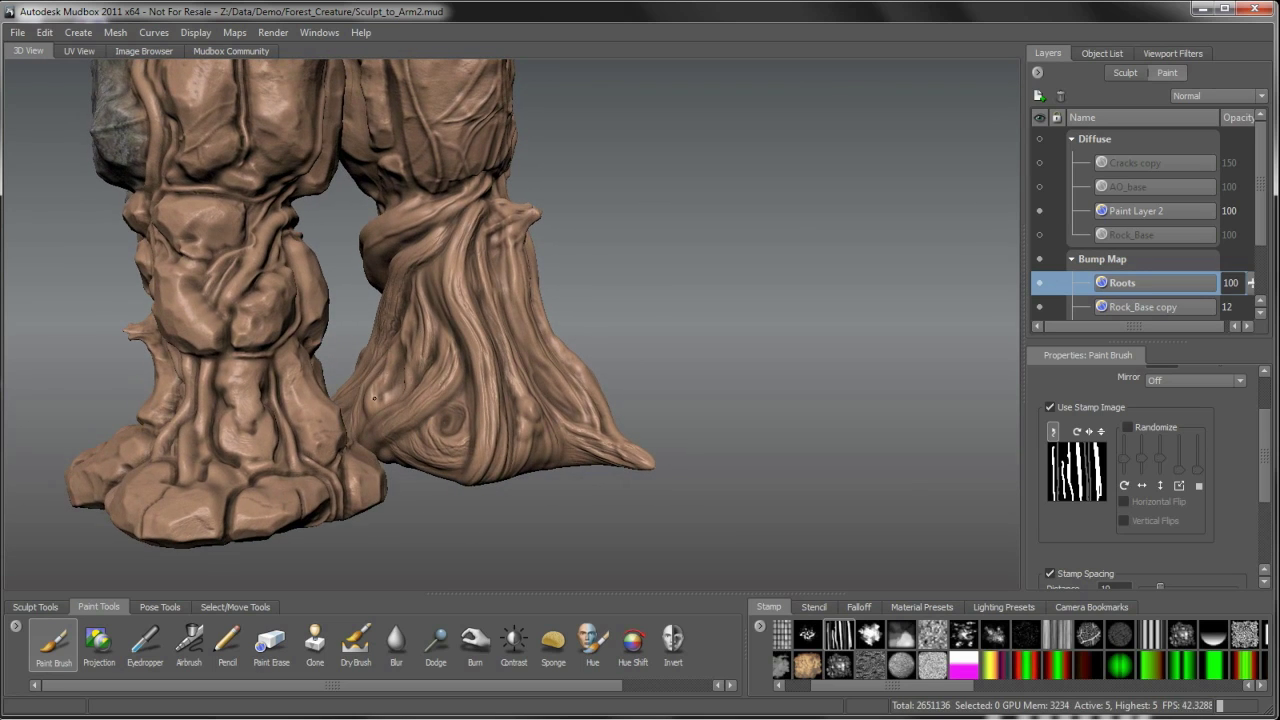
pyautogui.keyDown('alt'); pyautogui.moveTo(428, 311); pyautogui.dragTo(428, 266); pyautogui.keyUp('alt')
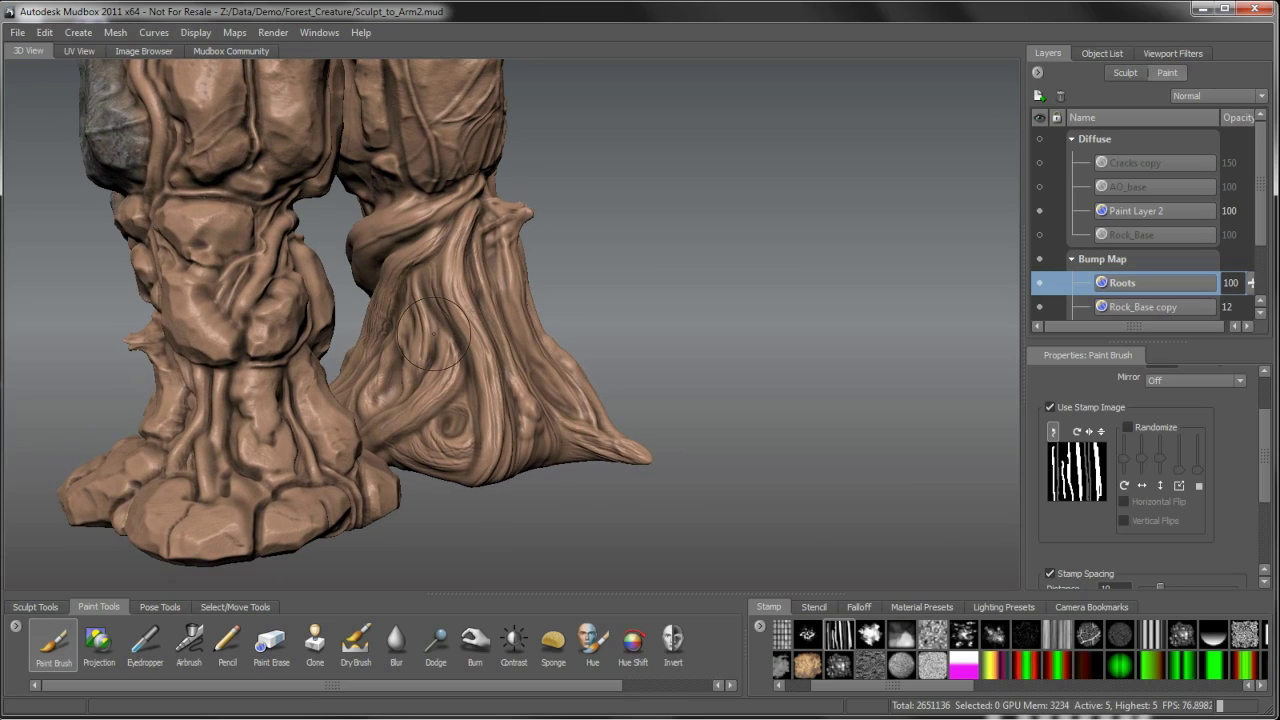
# - Paint streaked bark bump along the thick diagonal root and neighbouring roots on the front of the leg
pyautogui.keyDown('alt'); pyautogui.moveTo(434, 334); pyautogui.dragTo(511, 247); pyautogui.keyUp('alt')
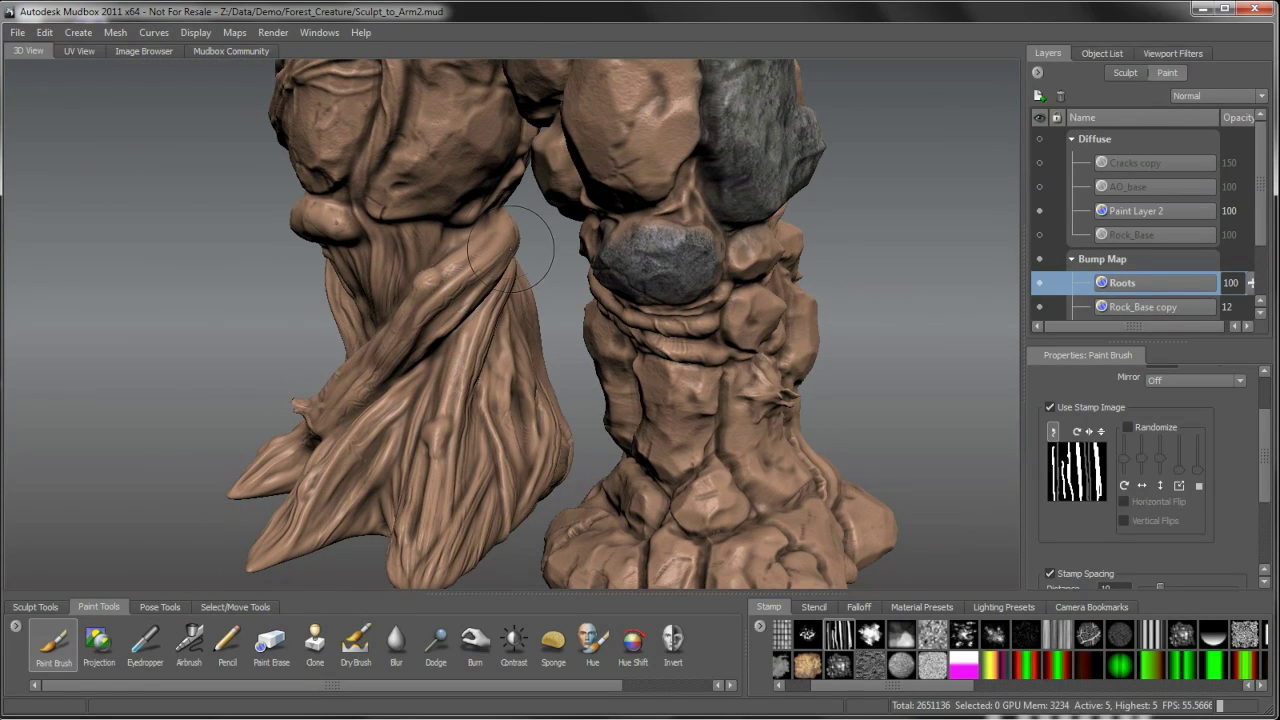
pyautogui.keyDown('alt'); pyautogui.moveTo(436, 303); pyautogui.dragTo(382, 224); pyautogui.keyUp('alt')
pyautogui.keyDown('alt'); pyautogui.moveTo(468, 183); pyautogui.dragTo(506, 258); pyautogui.keyUp('alt')
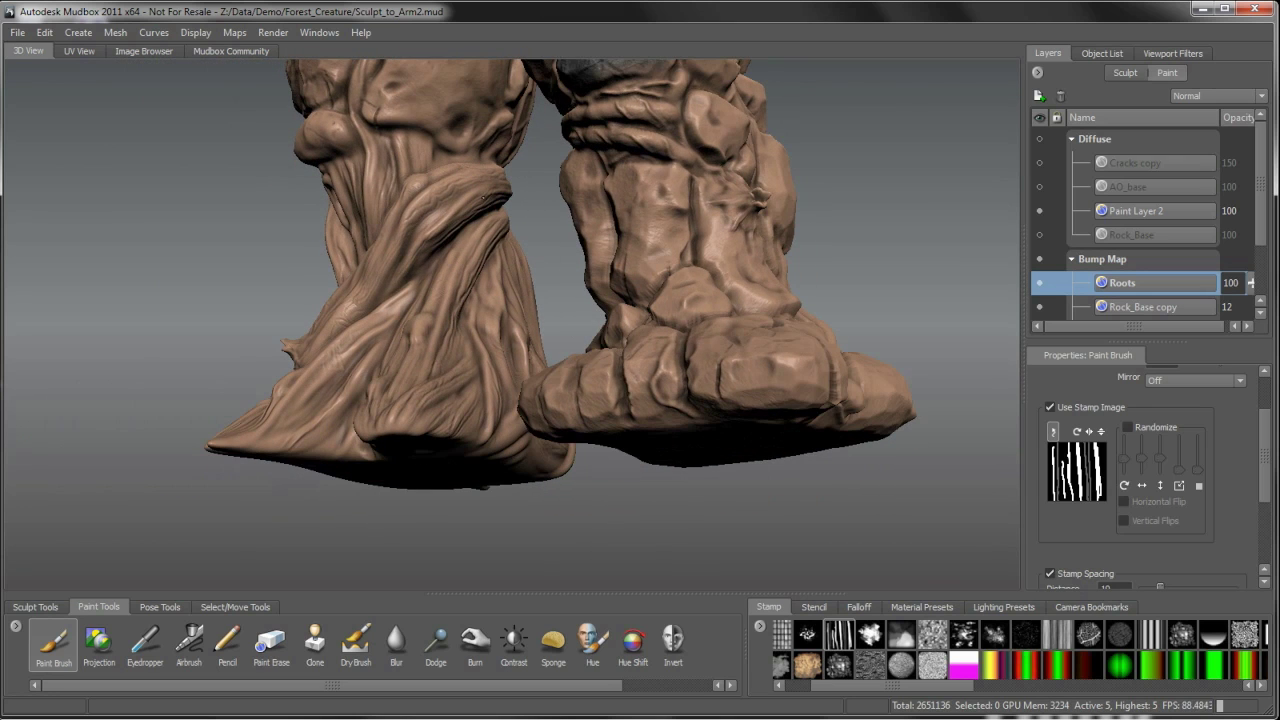
pyautogui.keyDown('alt'); pyautogui.moveTo(397, 280); pyautogui.dragTo(439, 338); pyautogui.keyUp('alt')
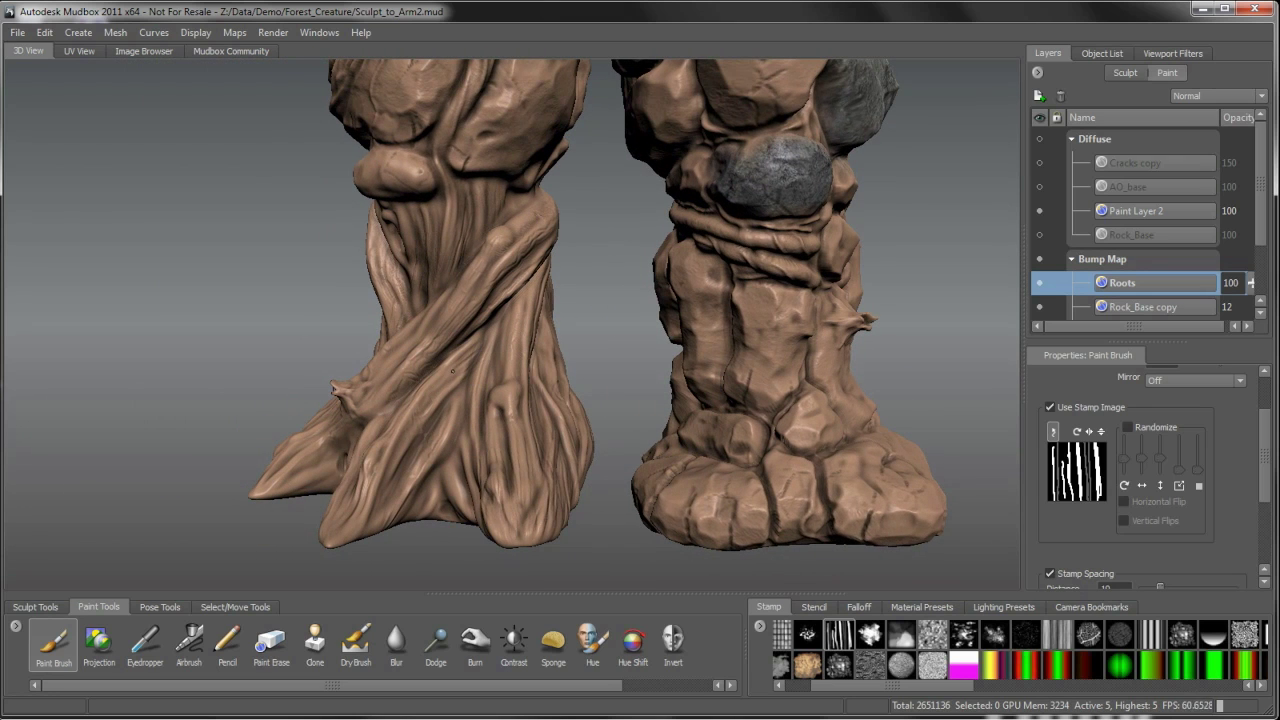
pyautogui.keyDown('alt'); pyautogui.moveTo(388, 444); pyautogui.dragTo(490, 440); pyautogui.keyUp('alt')
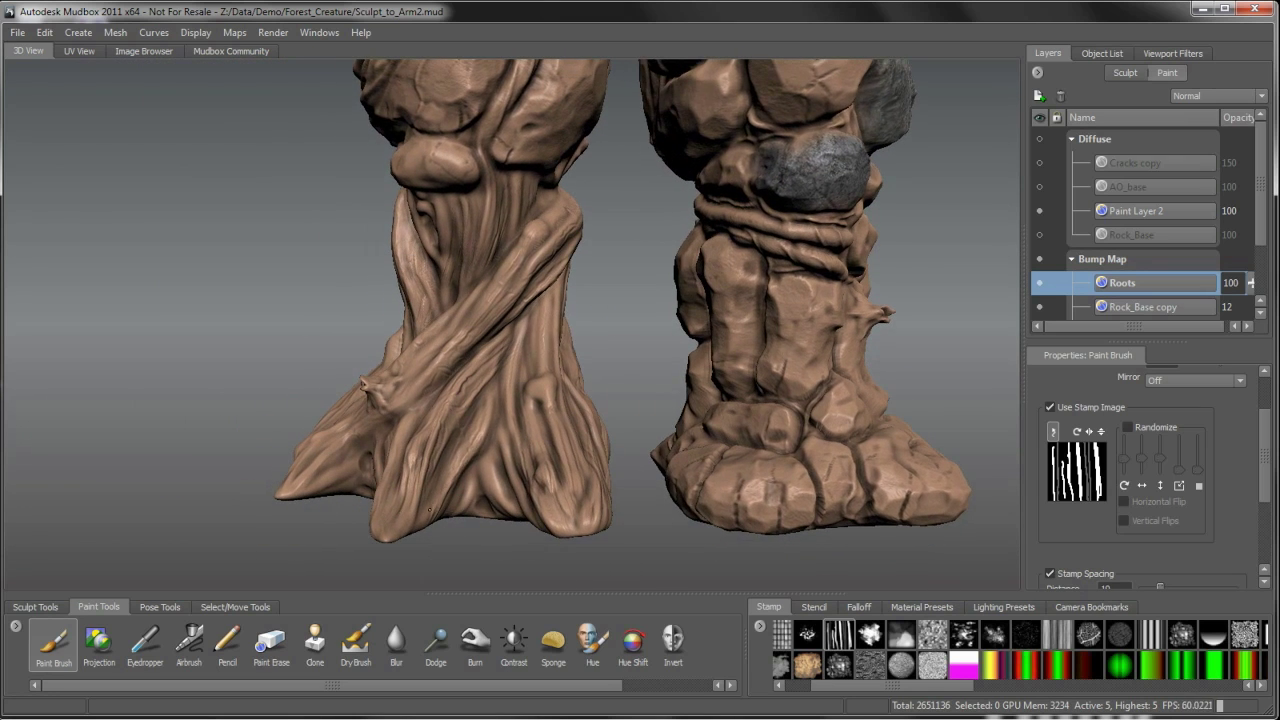
# - Add denser bark bump to the outer-side roots, from below the knee stones down around the hollow to the toes
pyautogui.moveTo(405, 444)
pyautogui.keyDown('alt'); pyautogui.mouseDown()
pyautogui.moveTo(420, 470)
pyautogui.moveTo(563, 484)
pyautogui.moveTo(548, 386)
pyautogui.mouseUp(); pyautogui.keyUp('alt')
pyautogui.moveTo(604, 484)
pyautogui.keyDown('alt'); pyautogui.mouseDown()
pyautogui.moveTo(543, 446)
pyautogui.moveTo(578, 456)
pyautogui.mouseUp(); pyautogui.keyUp('alt')
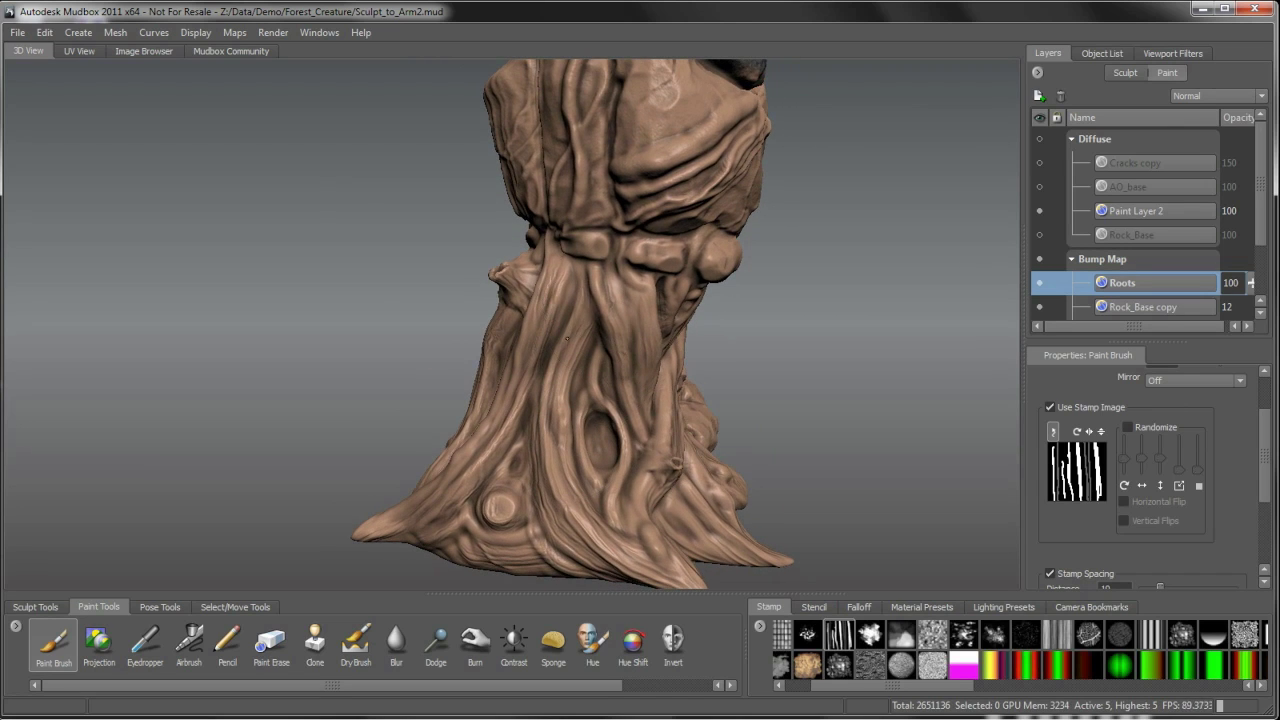
pyautogui.keyDown('alt'); pyautogui.moveTo(568, 338); pyautogui.dragTo(620, 276); pyautogui.keyUp('alt')
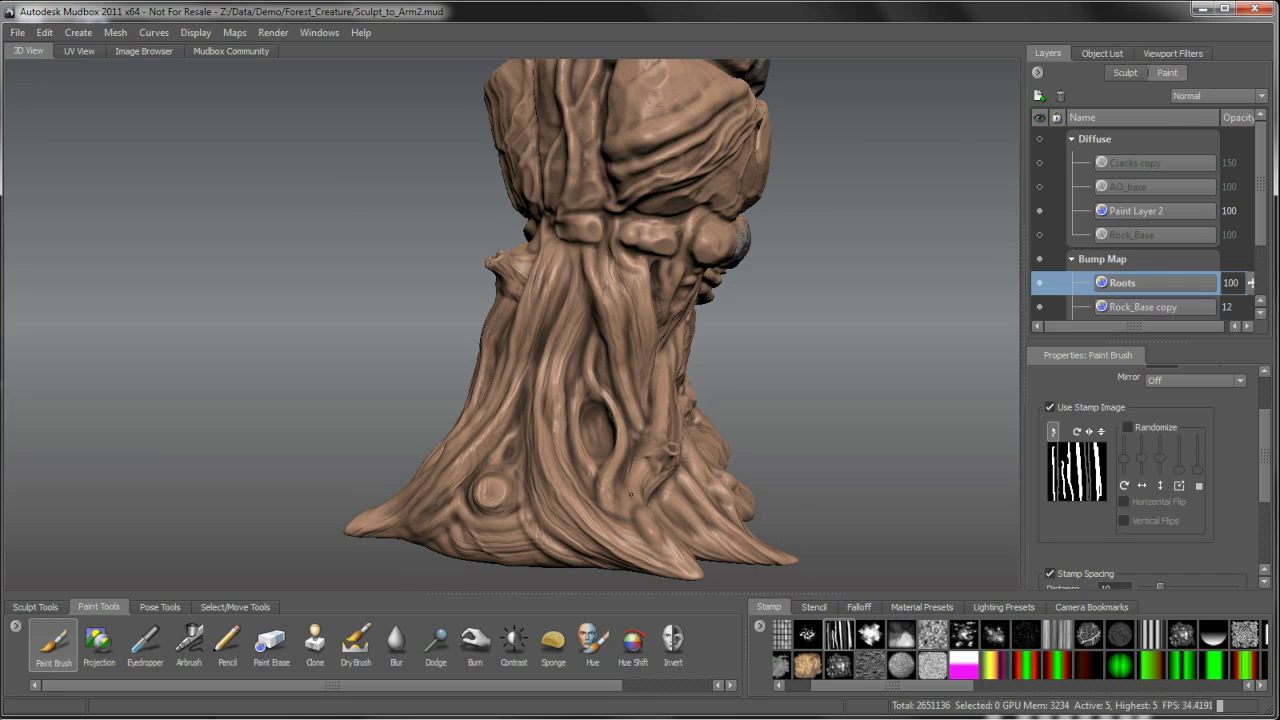
pyautogui.moveTo(660, 480)
pyautogui.keyDown('alt'); pyautogui.mouseDown()
pyautogui.moveTo(768, 472)
pyautogui.moveTo(582, 350)
pyautogui.moveTo(567, 358)
pyautogui.mouseUp(); pyautogui.keyUp('alt')
pyautogui.moveTo(551, 427)
pyautogui.keyDown('alt'); pyautogui.mouseDown()
pyautogui.moveTo(601, 335)
pyautogui.moveTo(612, 405)
pyautogui.moveTo(592, 290)
pyautogui.moveTo(432, 322)
pyautogui.moveTo(480, 277)
pyautogui.mouseUp(); pyautogui.keyUp('alt')
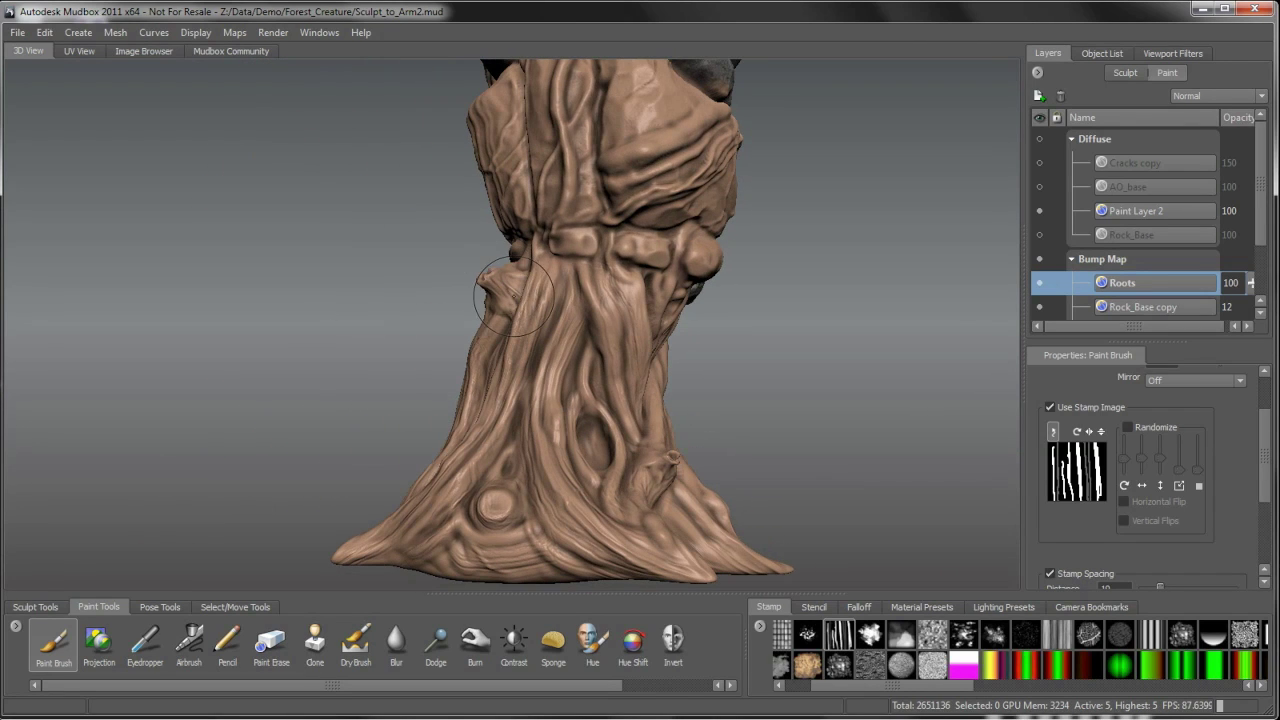
pyautogui.keyDown('alt'); pyautogui.moveTo(478, 350); pyautogui.dragTo(549, 275); pyautogui.keyUp('alt')
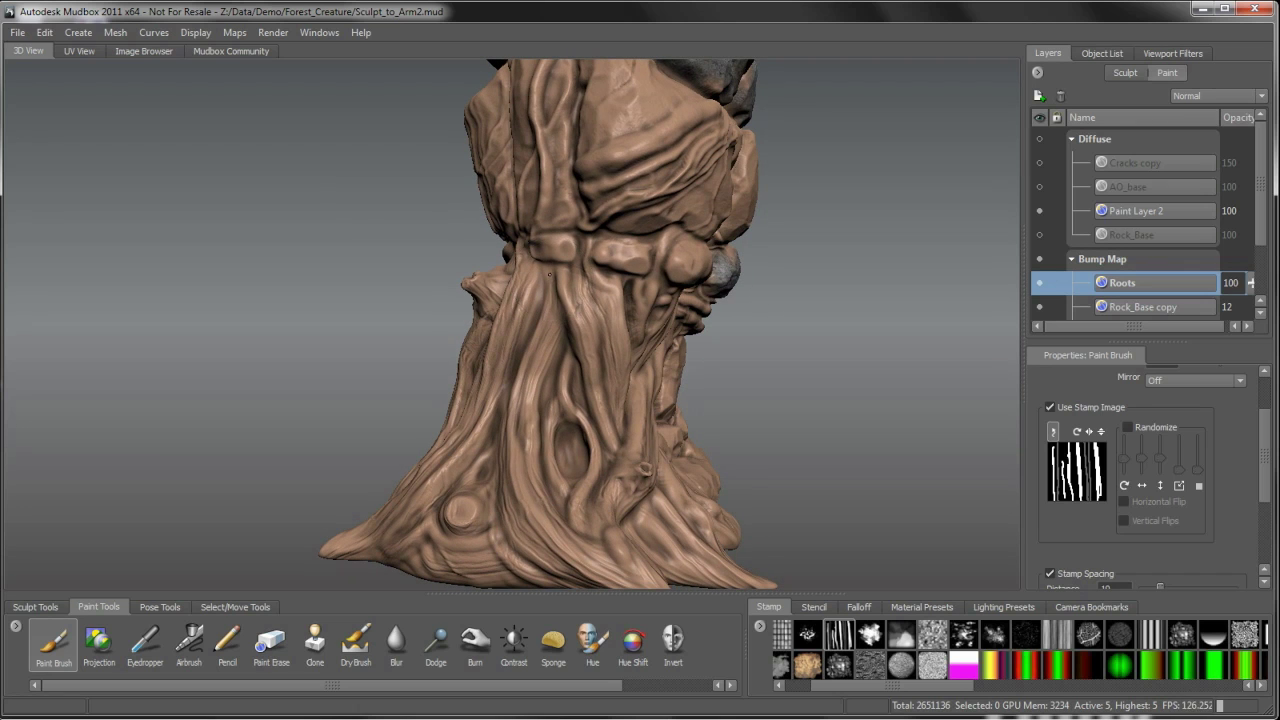
pyautogui.keyDown('alt'); pyautogui.moveTo(605, 432); pyautogui.dragTo(565, 406); pyautogui.keyUp('alt')
# - Examine the painted bark bump from the front and outer sides of the root-covered leg
pyautogui.keyDown('alt'); pyautogui.moveTo(532, 488); pyautogui.dragTo(515, 482); pyautogui.keyUp('alt')
pyautogui.keyDown('alt'); pyautogui.moveTo(515, 482); pyautogui.dragTo(495, 470, button='right'); pyautogui.keyUp('alt')
pyautogui.keyDown('alt'); pyautogui.moveTo(495, 470); pyautogui.dragTo(482, 462); pyautogui.keyUp('alt')
pyautogui.keyDown('alt'); pyautogui.moveTo(482, 462); pyautogui.dragTo(526, 452, button='right'); pyautogui.keyUp('alt')
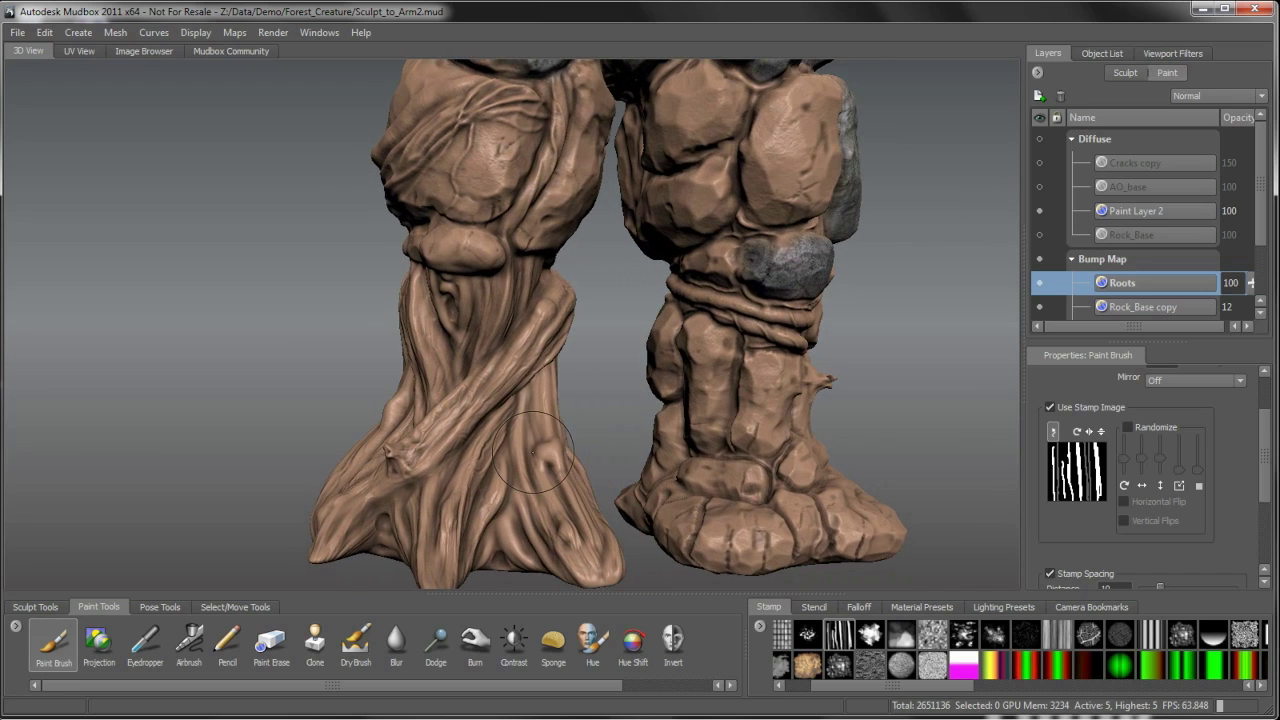
pyautogui.keyDown('alt'); pyautogui.moveTo(566, 526); pyautogui.dragTo(541, 478, button='middle'); pyautogui.keyUp('alt')
pyautogui.keyDown('alt'); pyautogui.moveTo(541, 478); pyautogui.dragTo(520, 455); pyautogui.keyUp('alt')
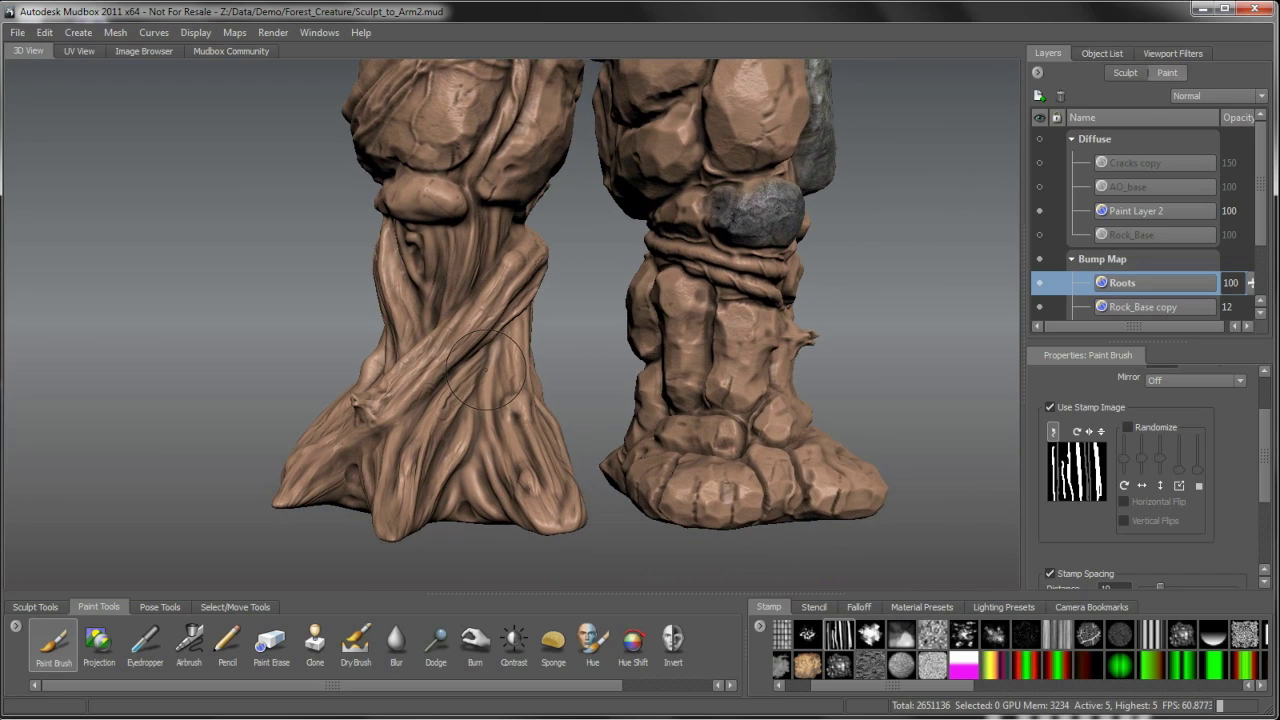
pyautogui.keyDown('alt'); pyautogui.moveTo(493, 510); pyautogui.dragTo(719, 518); pyautogui.keyUp('alt')
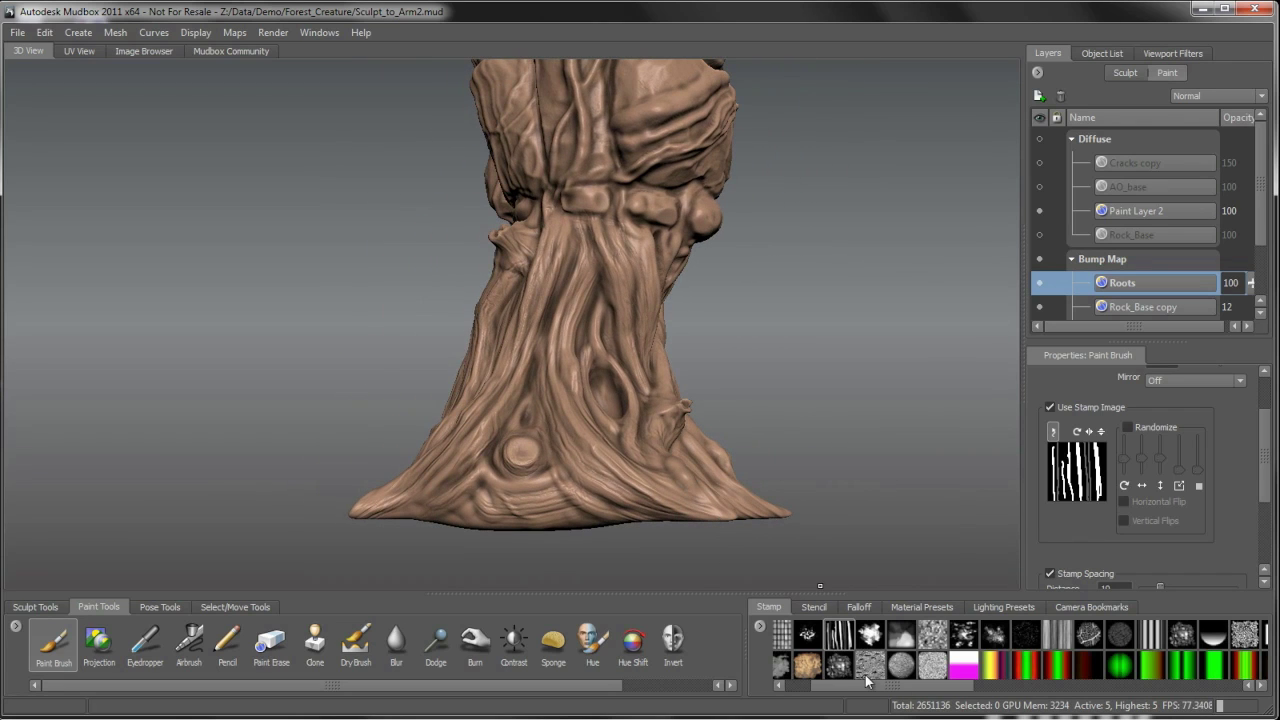
# - Browse the stamps, keep the jagged streak stamp and touch up the bark bump around the outer-side roots and broken branch stub
pyautogui.moveTo(865, 685); pyautogui.dragTo(780, 682)
pyautogui.moveTo(495, 410)
pyautogui.keyDown('alt'); pyautogui.mouseDown()
pyautogui.moveTo(587, 445)
pyautogui.moveTo(515, 487)
pyautogui.mouseUp(); pyautogui.keyUp('alt')
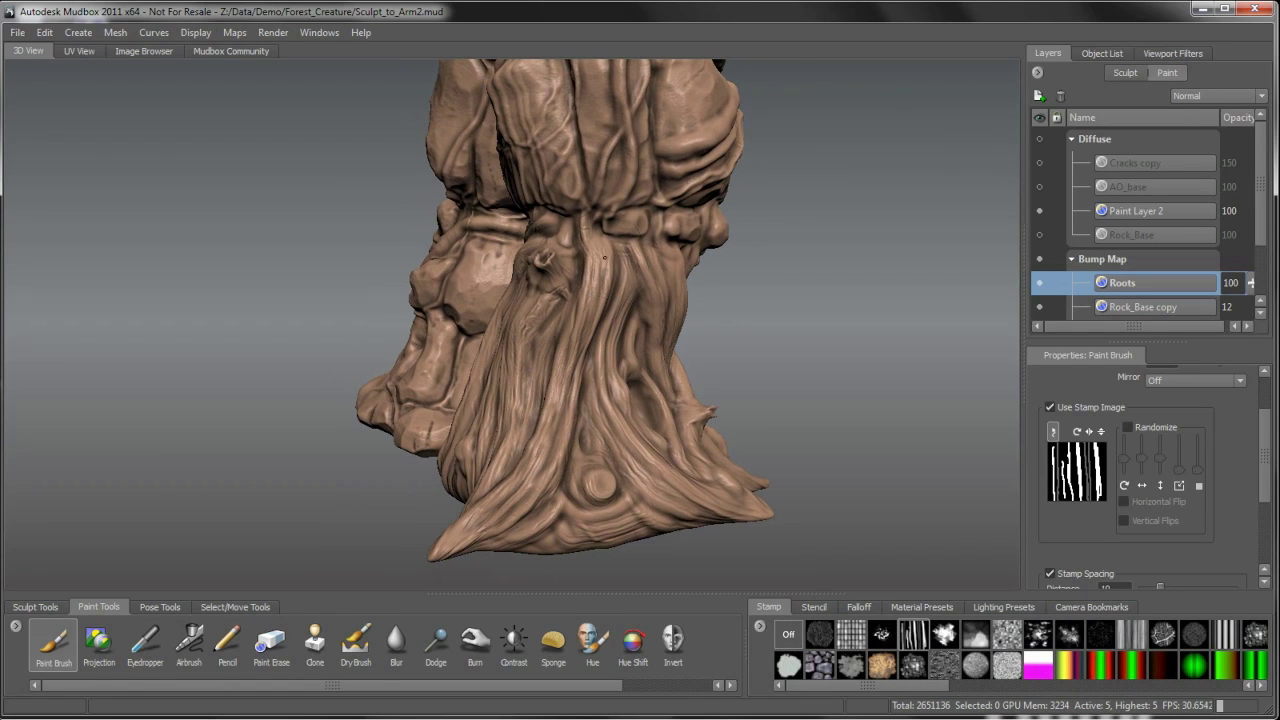
pyautogui.moveTo(592, 324)
pyautogui.keyDown('alt'); pyautogui.mouseDown()
pyautogui.moveTo(608, 322)
pyautogui.moveTo(548, 385)
pyautogui.mouseUp(); pyautogui.keyUp('alt')
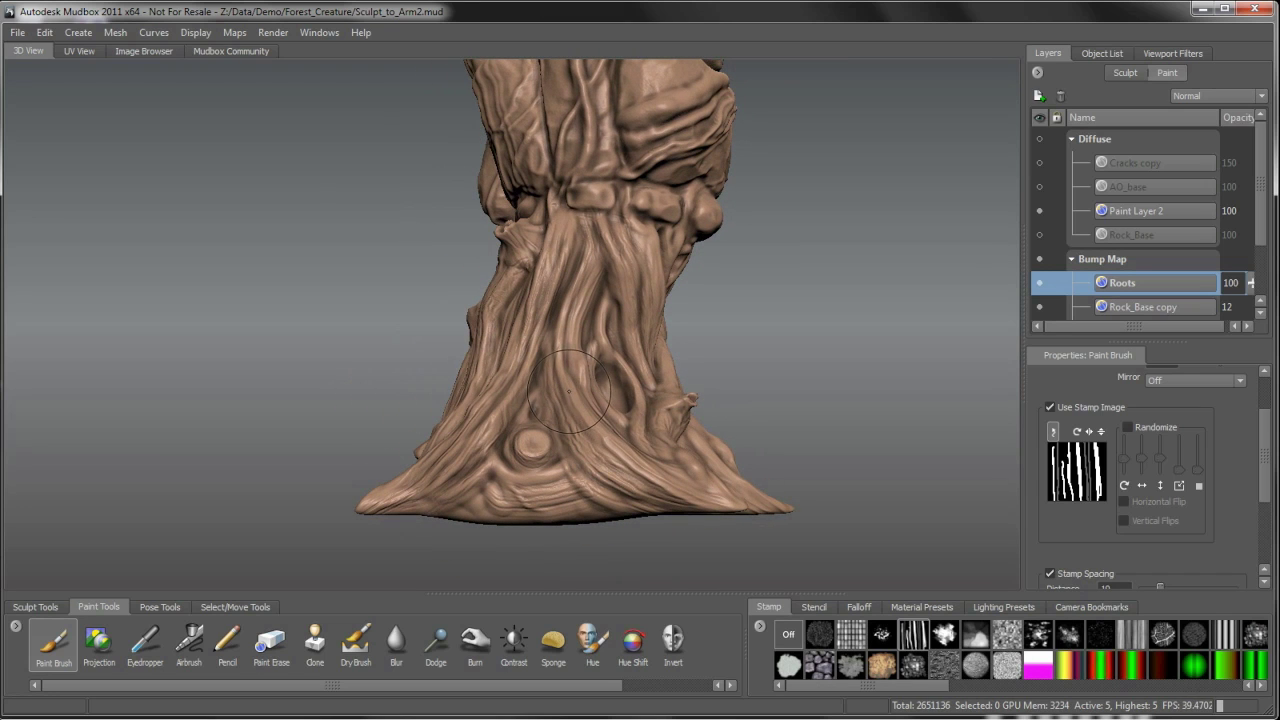
pyautogui.keyDown('alt'); pyautogui.moveTo(729, 523); pyautogui.dragTo(525, 480); pyautogui.keyUp('alt')
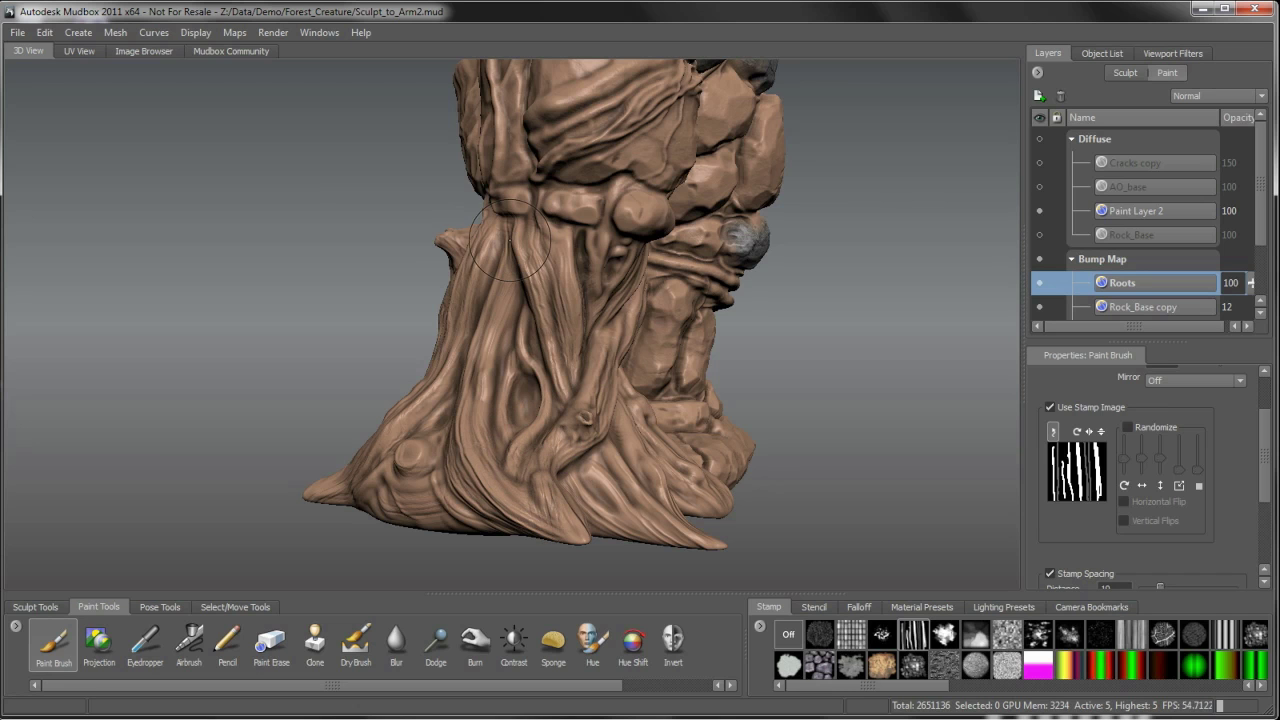
pyautogui.keyDown('alt'); pyautogui.moveTo(579, 395); pyautogui.dragTo(510, 392); pyautogui.keyUp('alt')
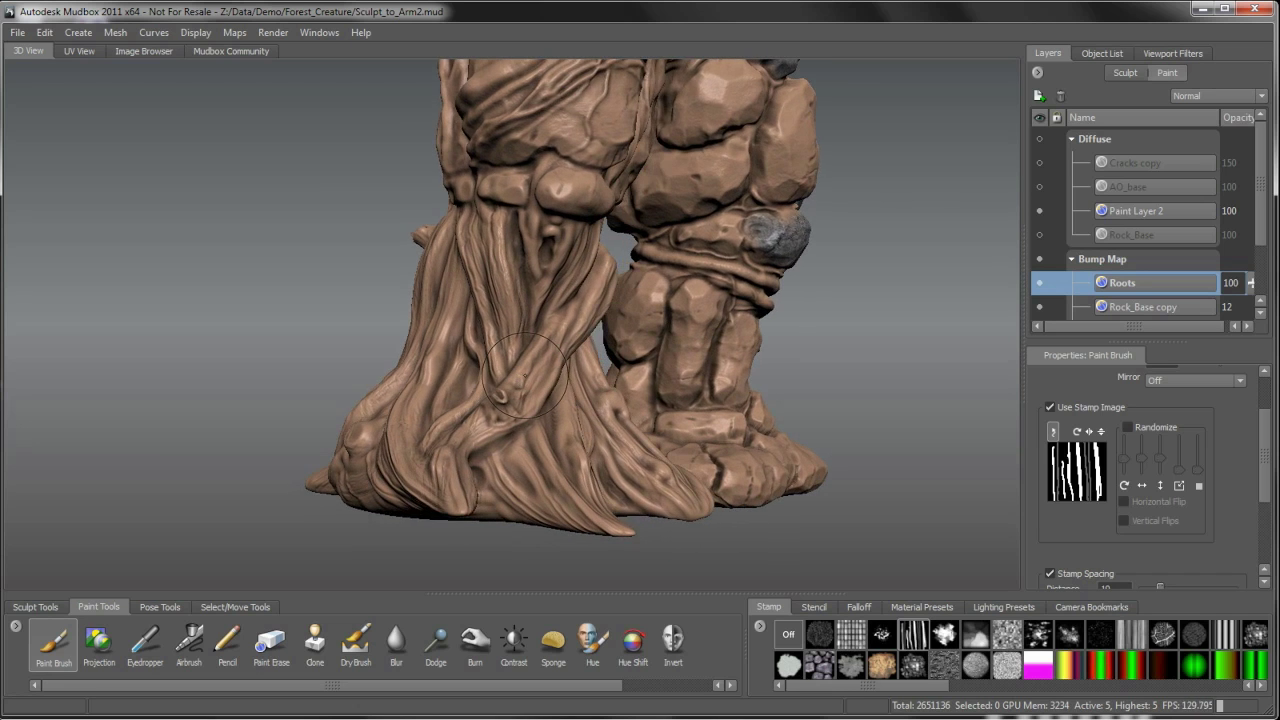
# - Hide the Roots bump layer and examine the front and outer roots of the leg without the painted bark
pyautogui.keyDown('alt'); pyautogui.moveTo(510, 450); pyautogui.dragTo(425, 488); pyautogui.keyUp('alt')
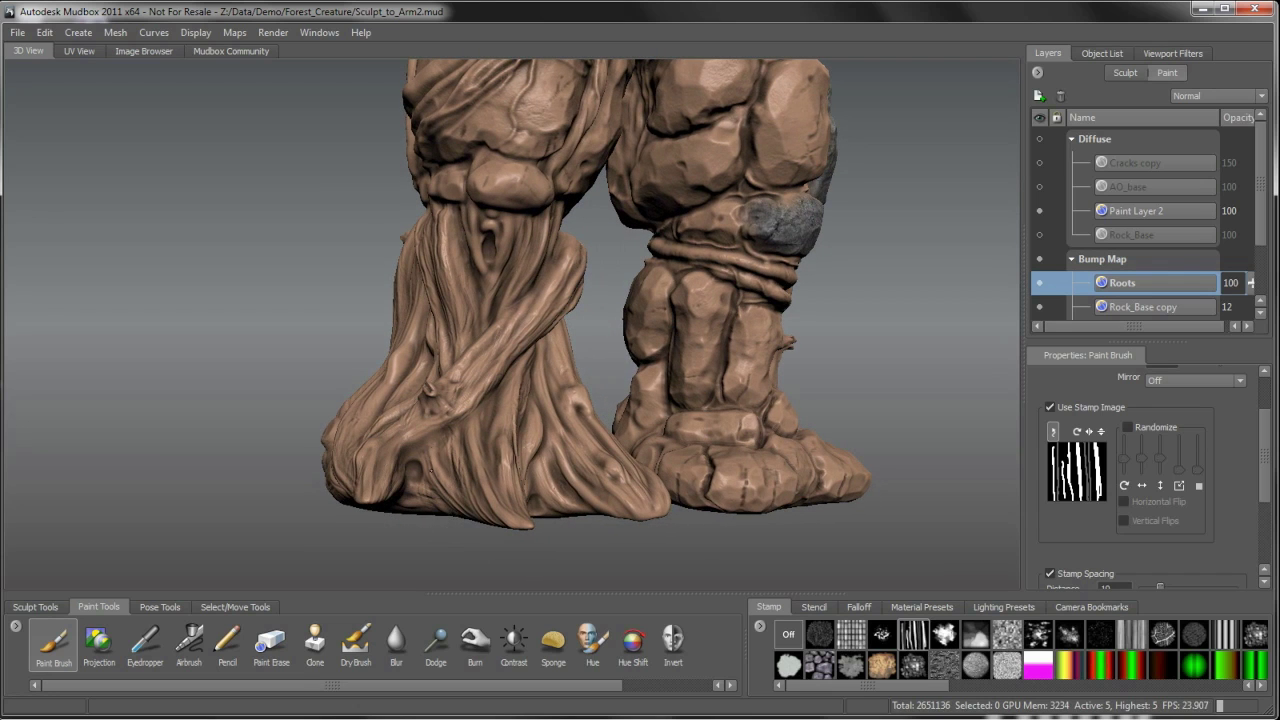
pyautogui.keyDown('alt'); pyautogui.moveTo(521, 522); pyautogui.dragTo(466, 393); pyautogui.keyUp('alt')
pyautogui.keyDown('alt'); pyautogui.moveTo(444, 436); pyautogui.dragTo(464, 443); pyautogui.keyUp('alt')
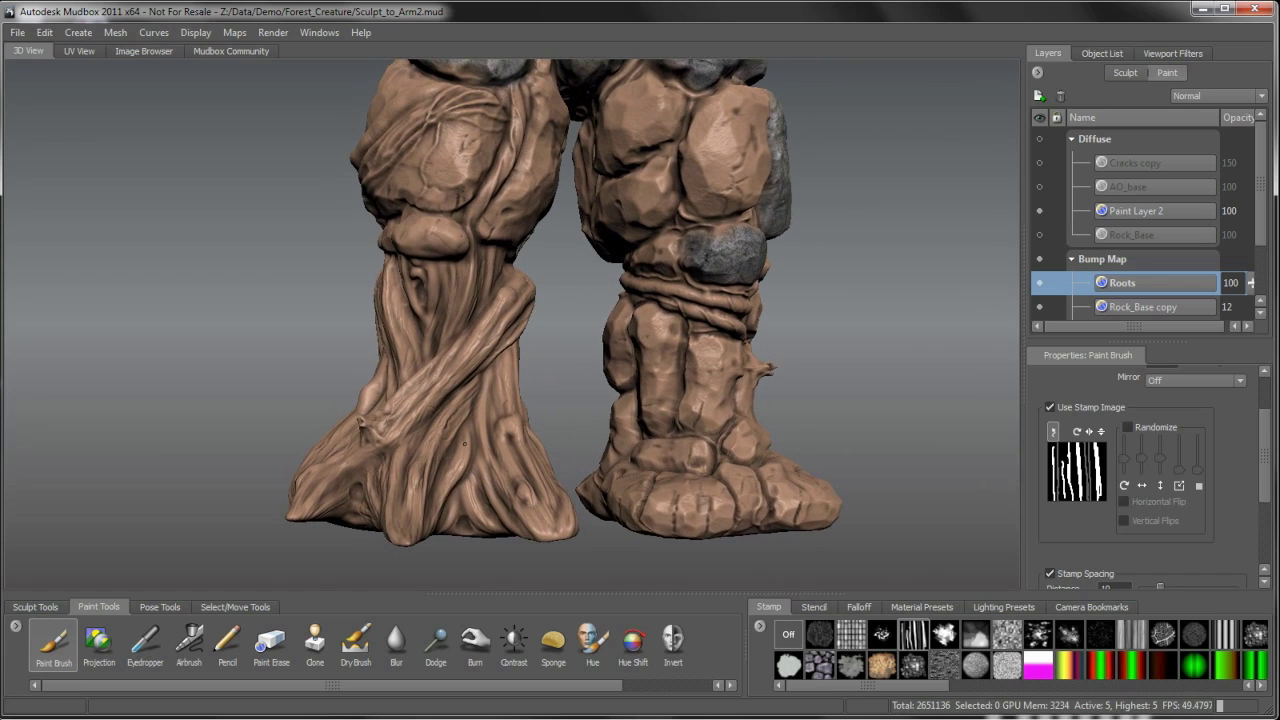
pyautogui.click(1041, 283)
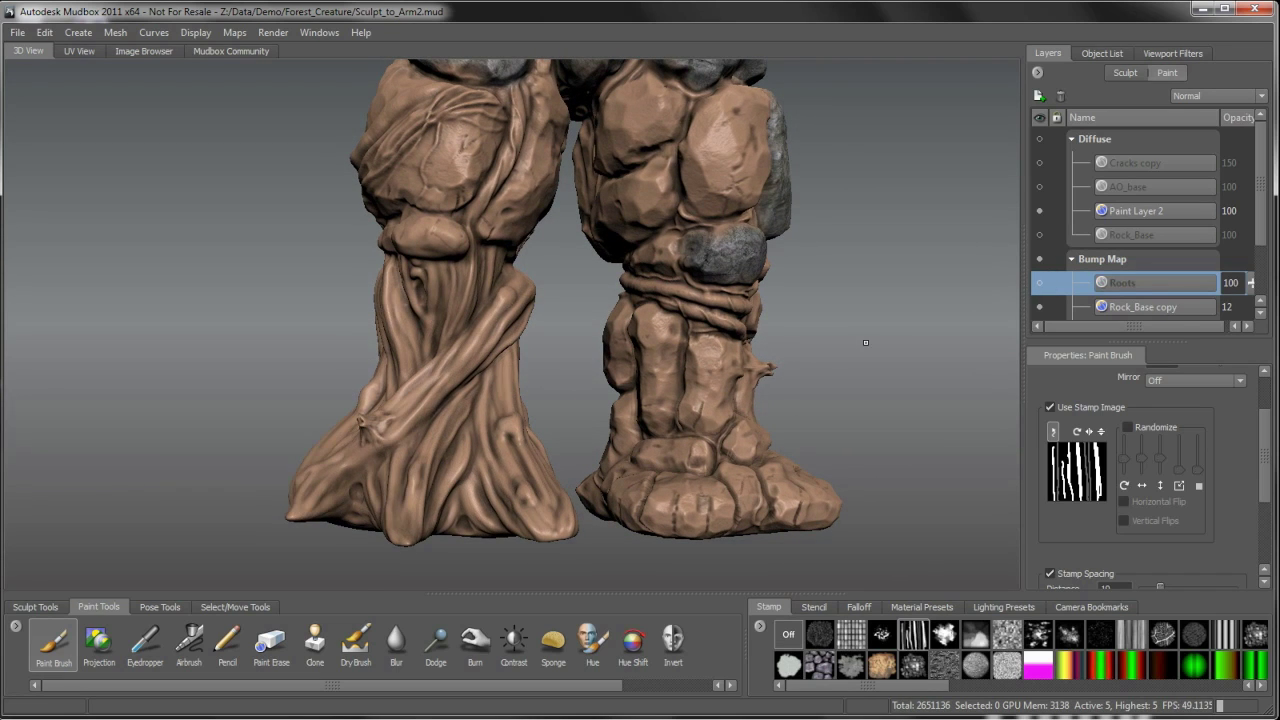
pyautogui.keyDown('alt'); pyautogui.moveTo(485, 400); pyautogui.dragTo(507, 498, button='right'); pyautogui.keyUp('alt')
pyautogui.keyDown('alt'); pyautogui.moveTo(507, 498); pyautogui.dragTo(573, 408, button='middle'); pyautogui.keyUp('alt')
pyautogui.keyDown('alt'); pyautogui.moveTo(573, 408); pyautogui.dragTo(737, 434); pyautogui.keyUp('alt')
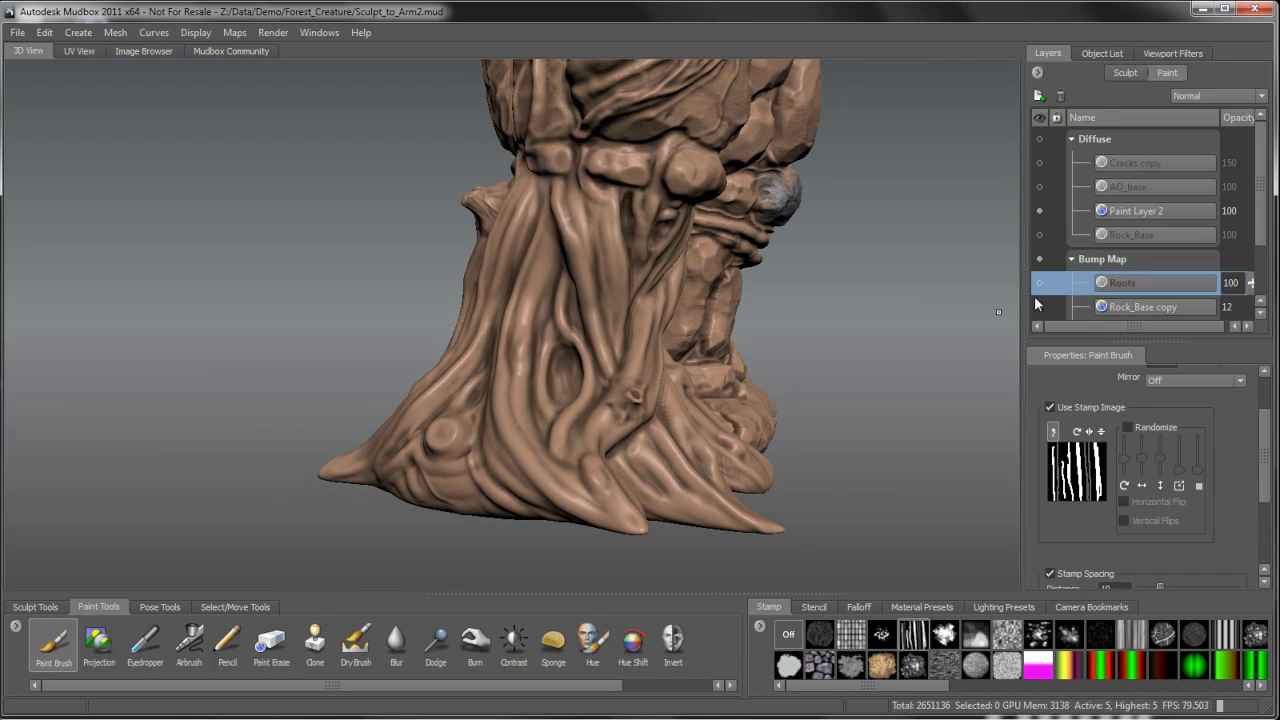
# - Duplicate the Roots bump layer and move the copy into the Diffuse channel, directly below Paint Layer 2
pyautogui.moveTo(676, 424)
pyautogui.keyDown('alt'); pyautogui.mouseDown()
pyautogui.moveTo(660, 450)
pyautogui.moveTo(758, 422)
pyautogui.moveTo(704, 408)
pyautogui.moveTo(676, 432)
pyautogui.mouseUp(); pyautogui.keyUp('alt')
pyautogui.rightClick(1149, 279)
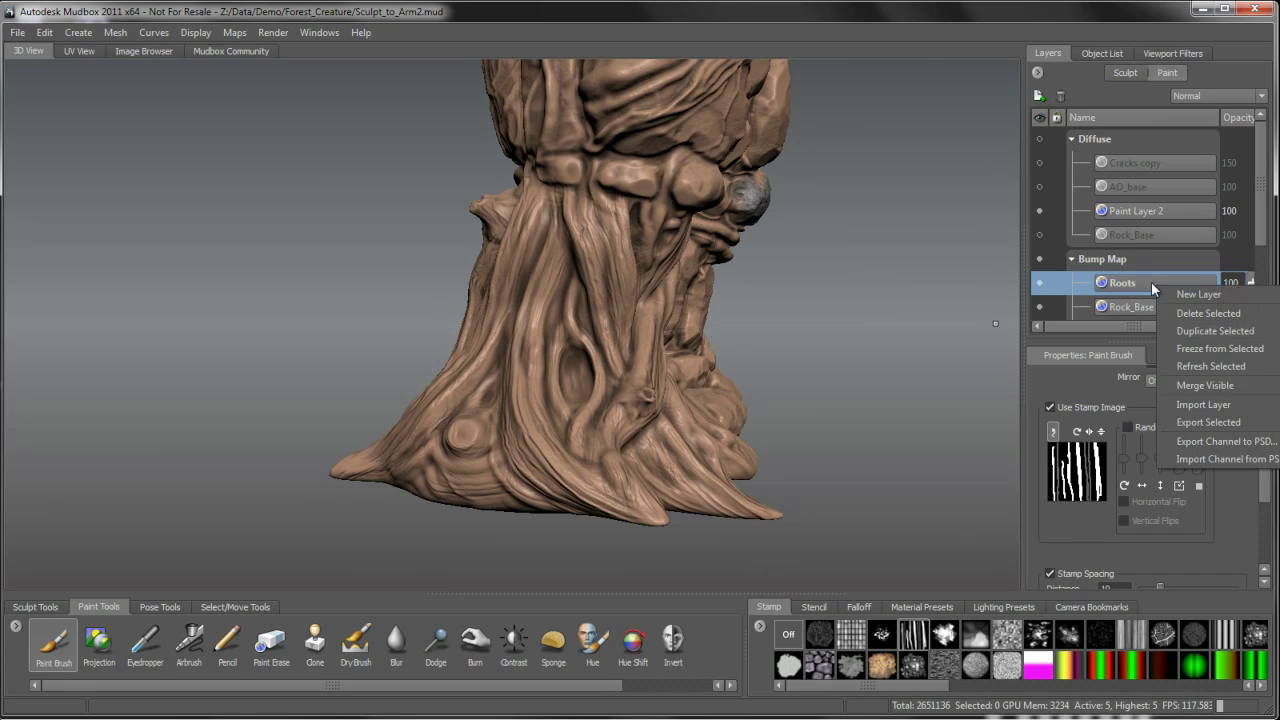
pyautogui.click(1210, 334)
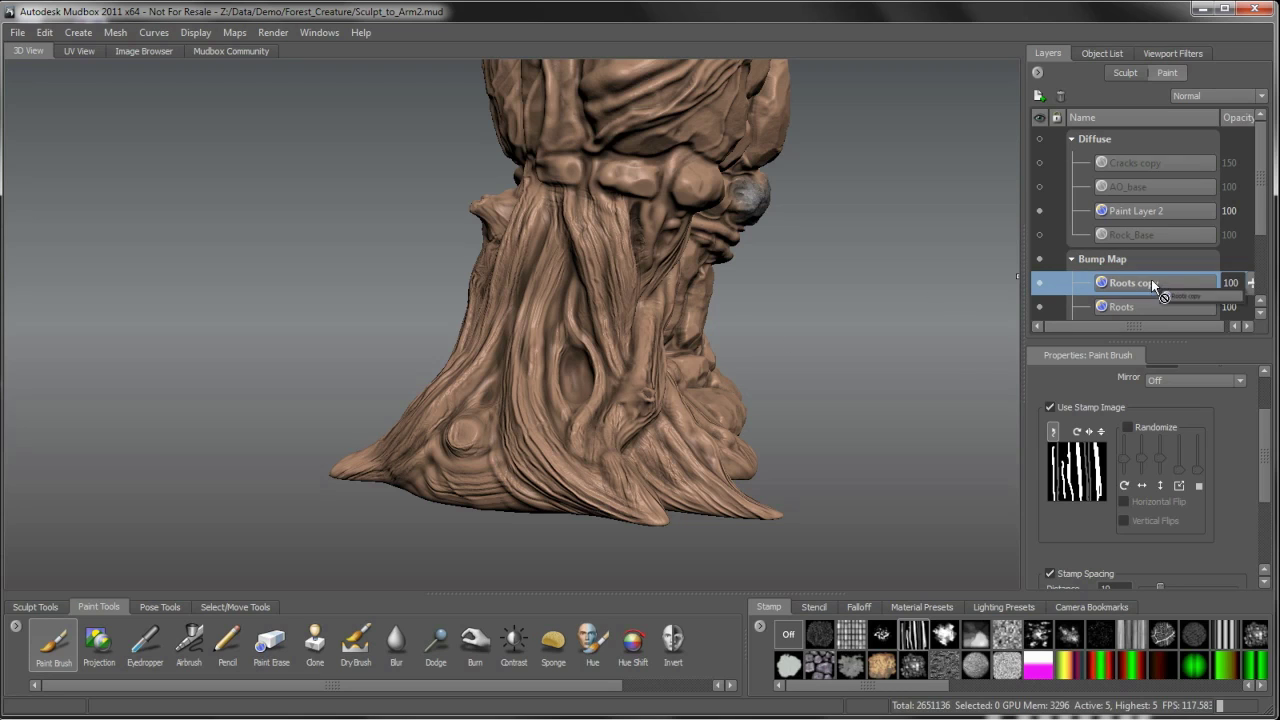
pyautogui.moveTo(1153, 279)
pyautogui.mouseDown()
pyautogui.moveTo(1152, 228)
pyautogui.moveTo(1158, 264)
pyautogui.mouseUp()
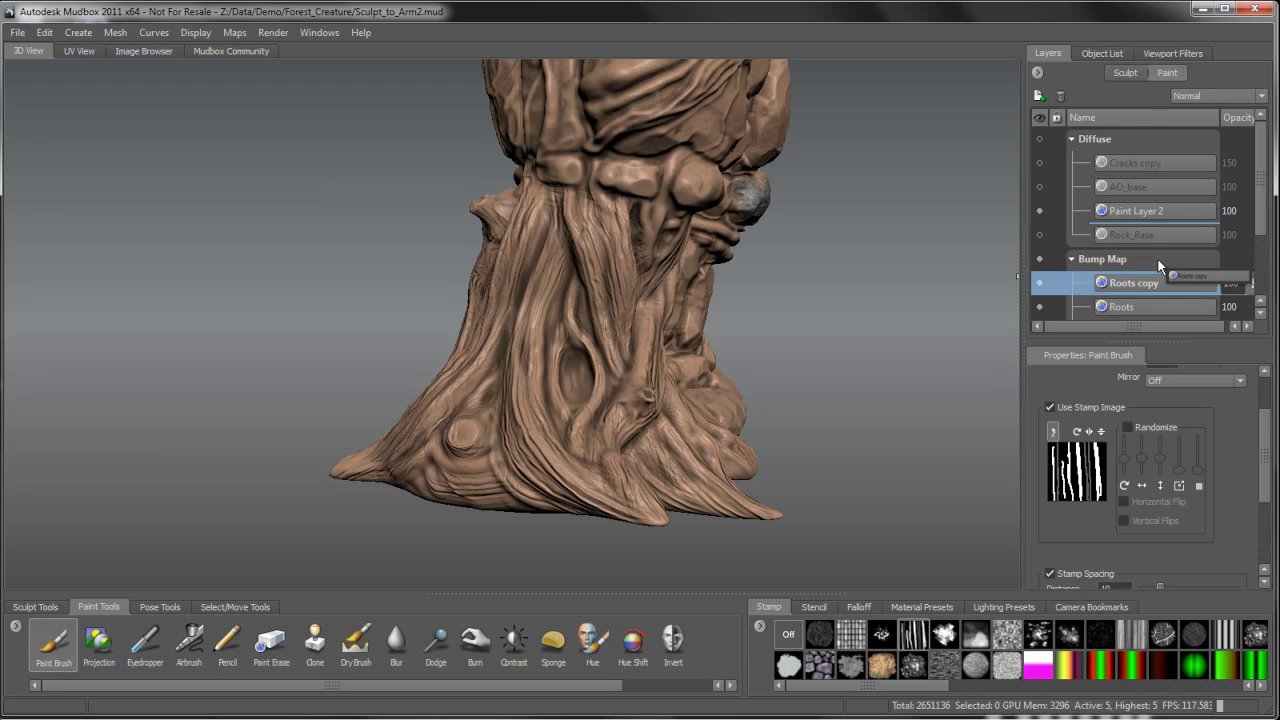
pyautogui.moveTo(1157, 257); pyautogui.dragTo(1157, 259)
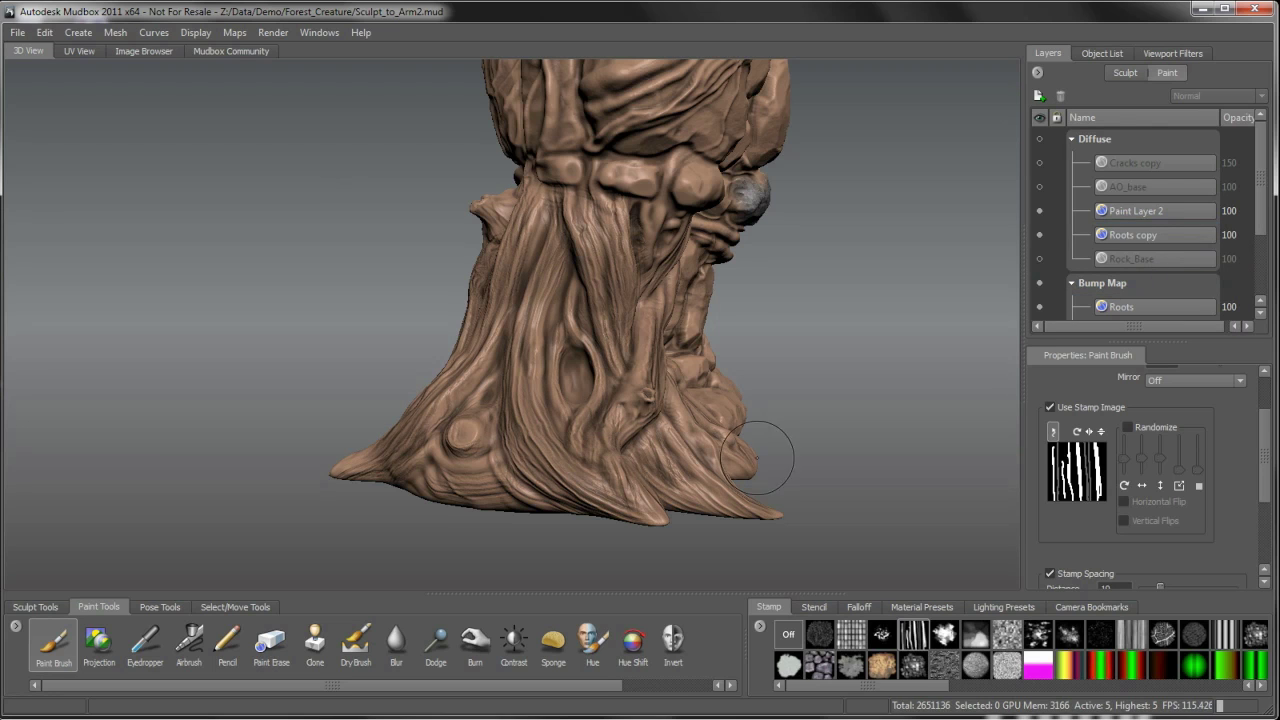
# - Toggle the Roots bump layer and the Roots copy diffuse layer off and on to compare their effect on the leg
pyautogui.keyDown('alt'); pyautogui.moveTo(606, 468); pyautogui.dragTo(628, 493, button='right'); pyautogui.keyUp('alt')
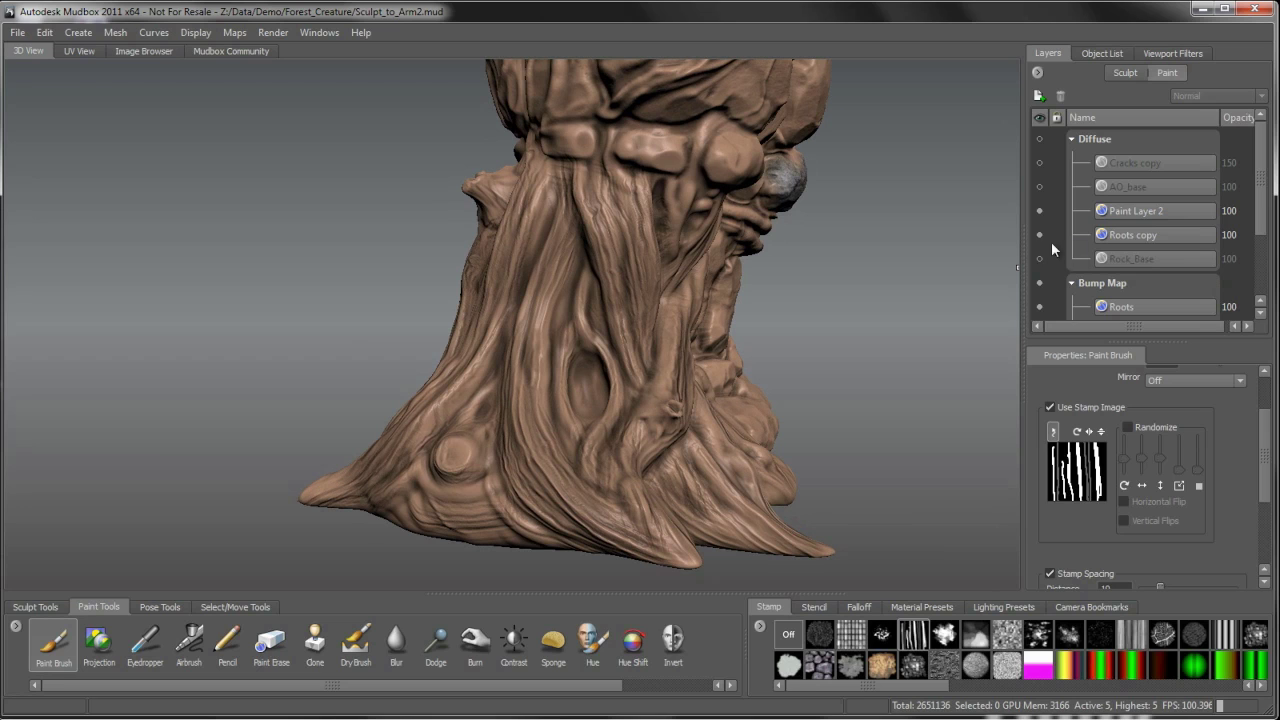
pyautogui.click(1041, 307)
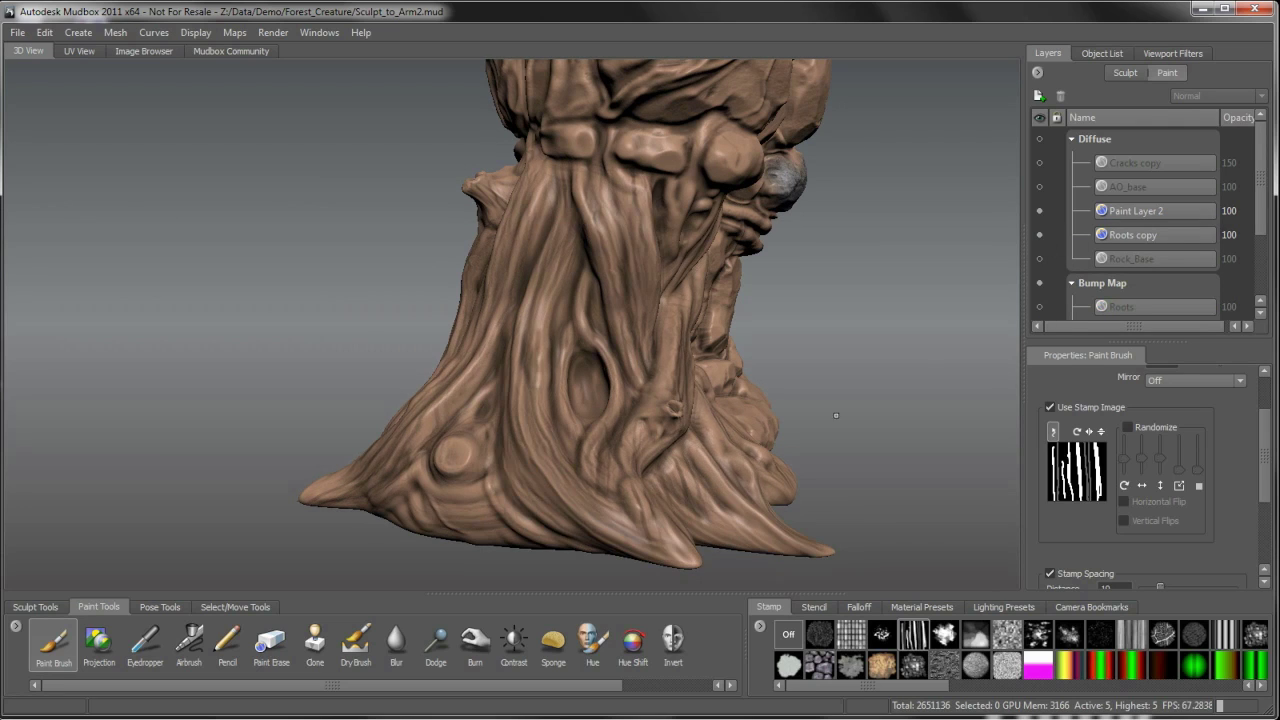
pyautogui.click(1039, 236)
pyautogui.click(1039, 236)
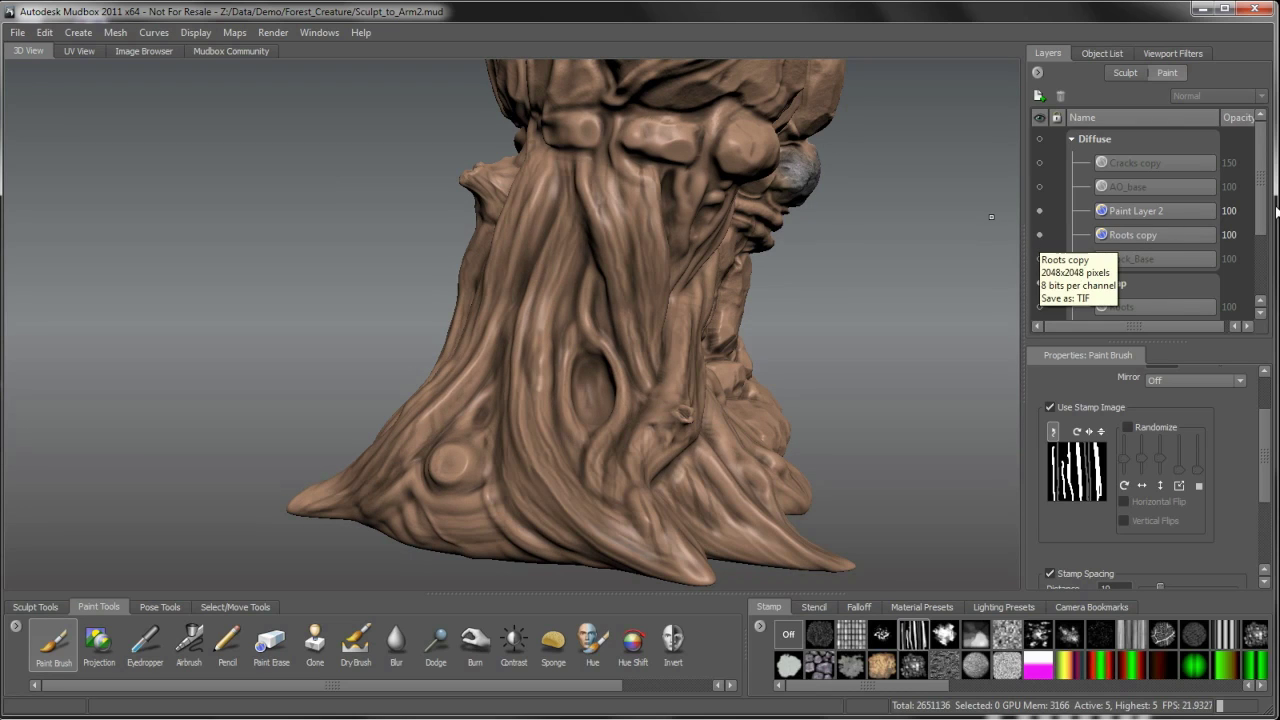
pyautogui.moveTo(1264, 216); pyautogui.dragTo(1262, 245)
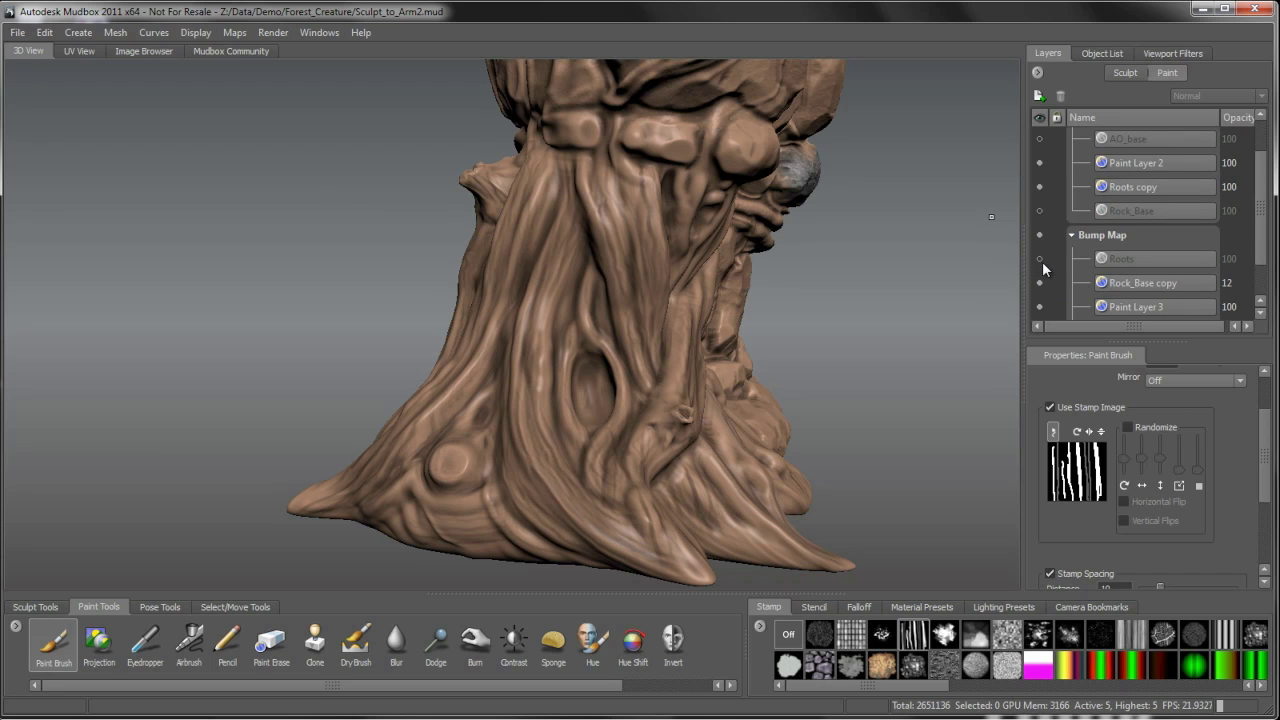
pyautogui.click(1039, 259)
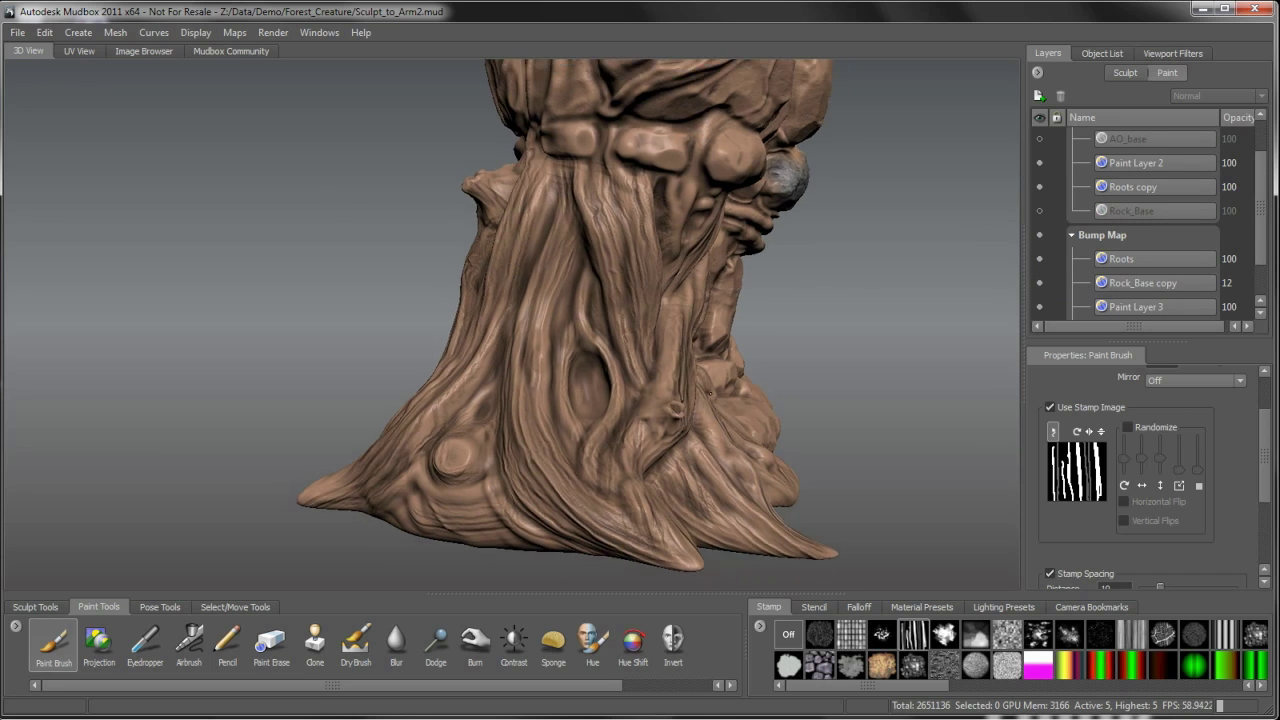
# - Examine the root-covered leg with both the bark bump and diffuse layers shown, up close and against the creature's body
pyautogui.keyDown('alt'); pyautogui.moveTo(709, 393); pyautogui.dragTo(810, 417); pyautogui.keyUp('alt')
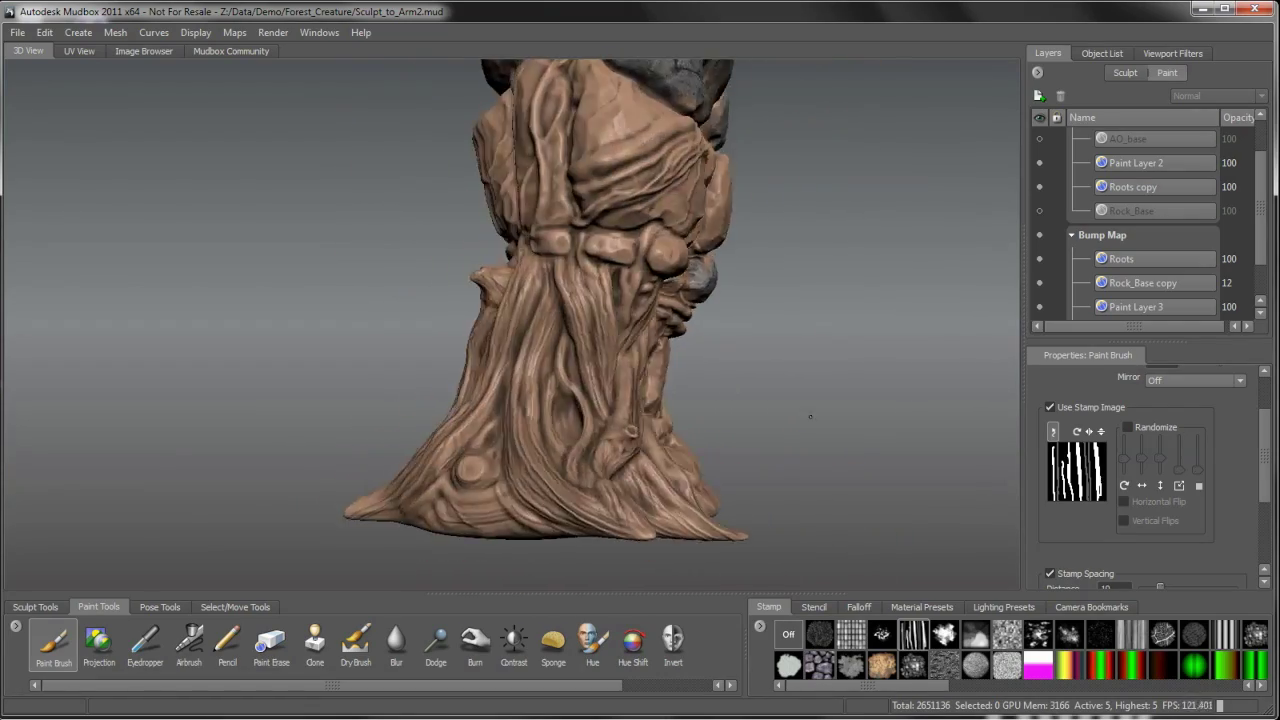
pyautogui.keyDown('alt'); pyautogui.moveTo(913, 413); pyautogui.dragTo(888, 415); pyautogui.keyUp('alt')
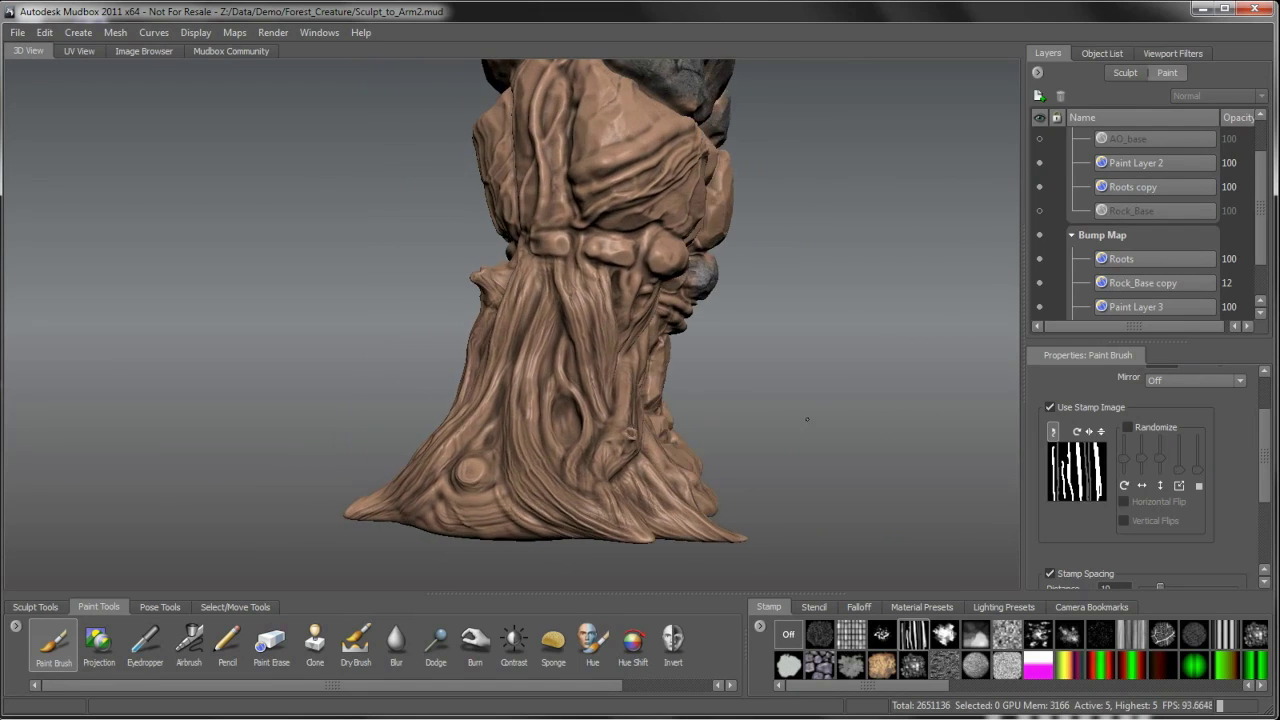
pyautogui.keyDown('alt'); pyautogui.moveTo(704, 237); pyautogui.dragTo(723, 379); pyautogui.keyUp('alt')
pyautogui.keyDown('alt'); pyautogui.moveTo(723, 380); pyautogui.dragTo(717, 298, button='middle'); pyautogui.keyUp('alt')
pyautogui.keyDown('alt'); pyautogui.moveTo(717, 298); pyautogui.dragTo(772, 392, button='right'); pyautogui.keyUp('alt')
pyautogui.keyDown('alt'); pyautogui.moveTo(772, 392); pyautogui.dragTo(615, 440); pyautogui.keyUp('alt')
pyautogui.keyDown('alt'); pyautogui.moveTo(616, 437); pyautogui.dragTo(545, 398, button='right'); pyautogui.keyUp('alt')
pyautogui.keyDown('alt'); pyautogui.moveTo(545, 398); pyautogui.dragTo(525, 396); pyautogui.keyUp('alt')
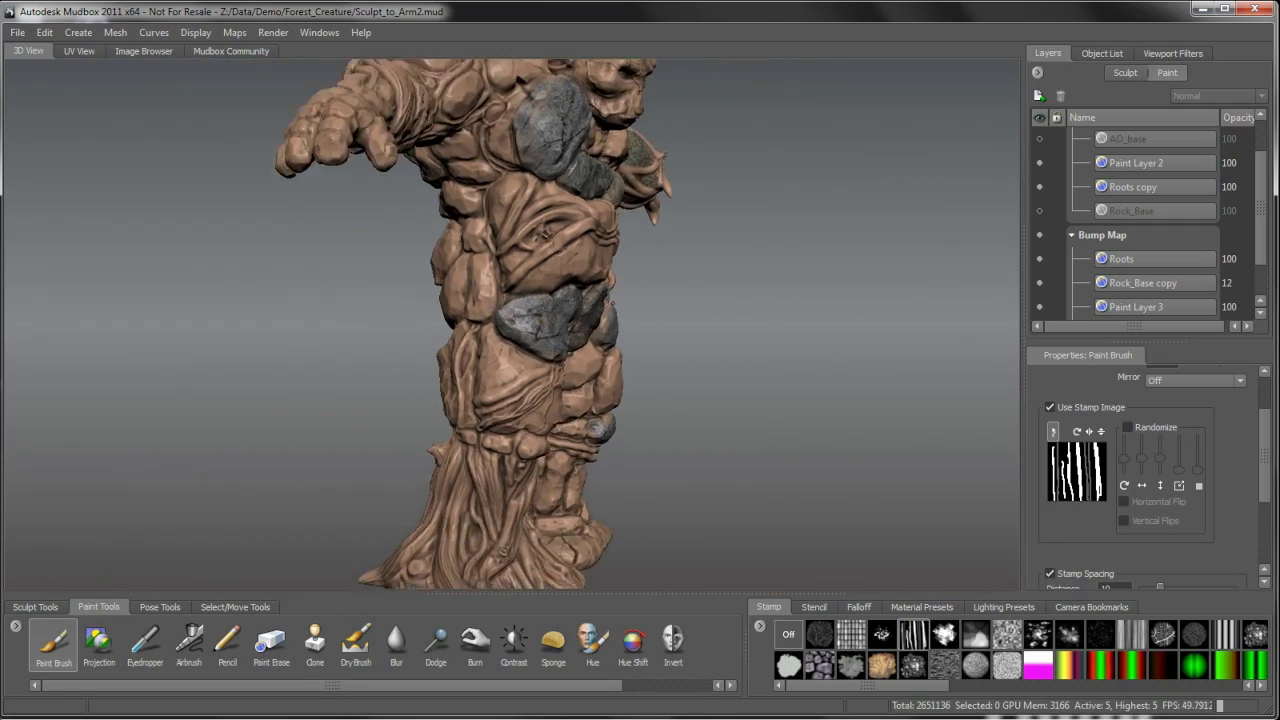
# - Examine the creature's lower body from the front and side, comparing the bark roots with the projected rocks and bare stones
pyautogui.keyDown('alt'); pyautogui.moveTo(525, 396); pyautogui.dragTo(520, 312, button='middle'); pyautogui.keyUp('alt')
pyautogui.keyDown('alt'); pyautogui.moveTo(520, 312); pyautogui.dragTo(472, 314); pyautogui.keyUp('alt')
pyautogui.keyDown('alt'); pyautogui.moveTo(340, 240); pyautogui.dragTo(378, 285, button='right'); pyautogui.keyUp('alt')
pyautogui.keyDown('alt'); pyautogui.moveTo(378, 285); pyautogui.dragTo(470, 281, button='middle'); pyautogui.keyUp('alt')
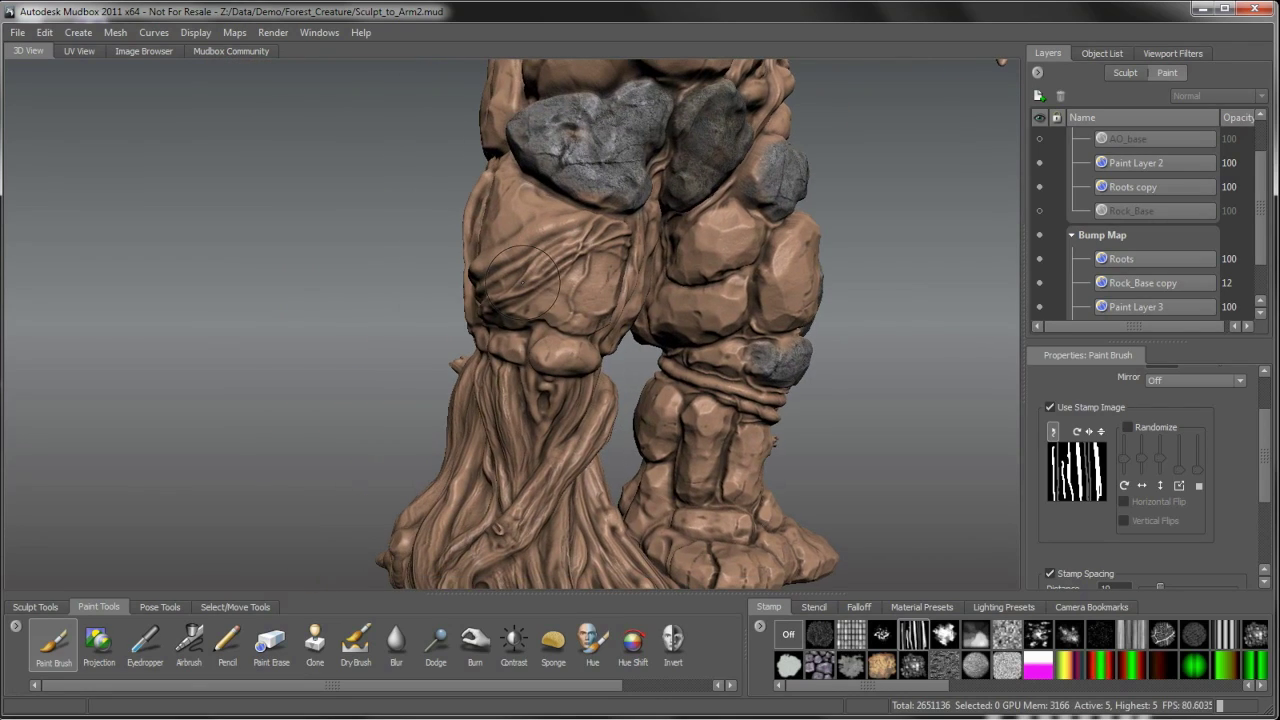
pyautogui.keyDown('alt'); pyautogui.moveTo(470, 281); pyautogui.dragTo(520, 281); pyautogui.keyUp('alt')
pyautogui.keyDown('alt'); pyautogui.moveTo(679, 292); pyautogui.dragTo(585, 315); pyautogui.keyUp('alt')
pyautogui.keyDown('alt'); pyautogui.moveTo(768, 396); pyautogui.dragTo(600, 395); pyautogui.keyUp('alt')
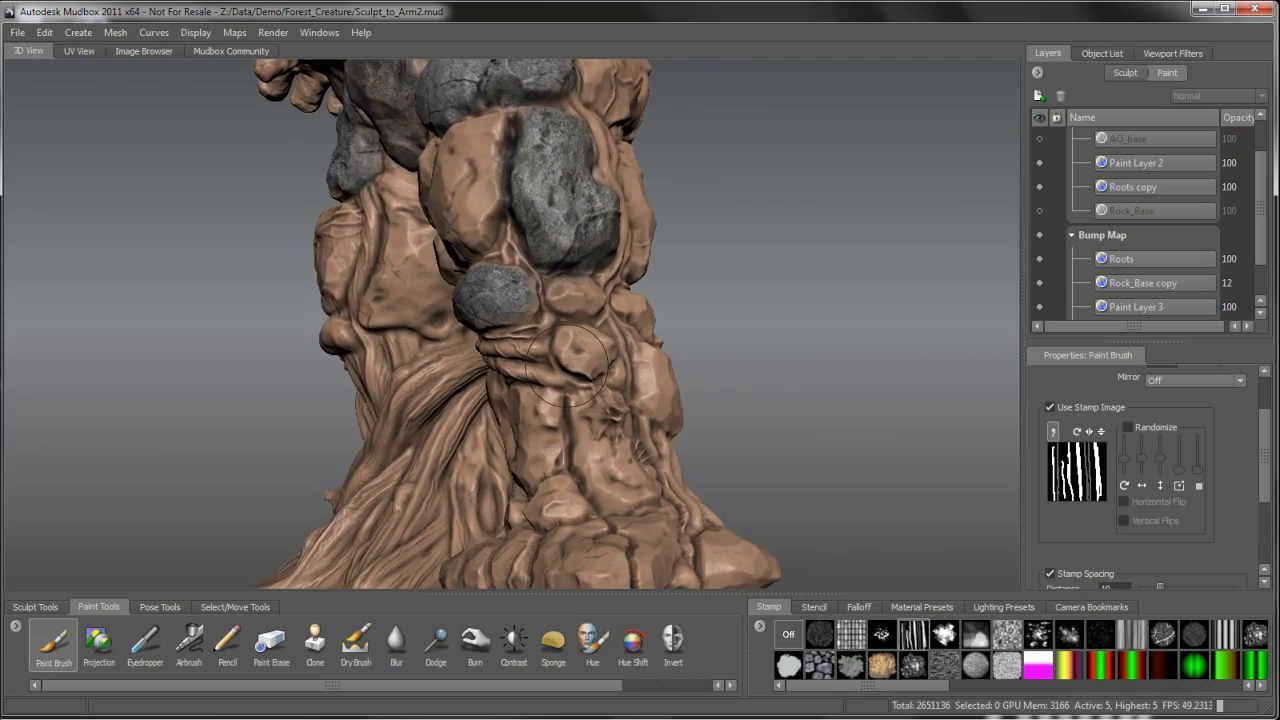
pyautogui.keyDown('alt'); pyautogui.moveTo(565, 110); pyautogui.dragTo(586, 440, button='middle'); pyautogui.keyUp('alt')
pyautogui.keyDown('alt'); pyautogui.moveTo(570, 425); pyautogui.dragTo(722, 420); pyautogui.keyUp('alt')
pyautogui.keyDown('alt'); pyautogui.moveTo(722, 370); pyautogui.dragTo(680, 320, button='right'); pyautogui.keyUp('alt')
pyautogui.keyDown('alt'); pyautogui.moveTo(680, 320); pyautogui.dragTo(700, 70, button='middle'); pyautogui.keyUp('alt')
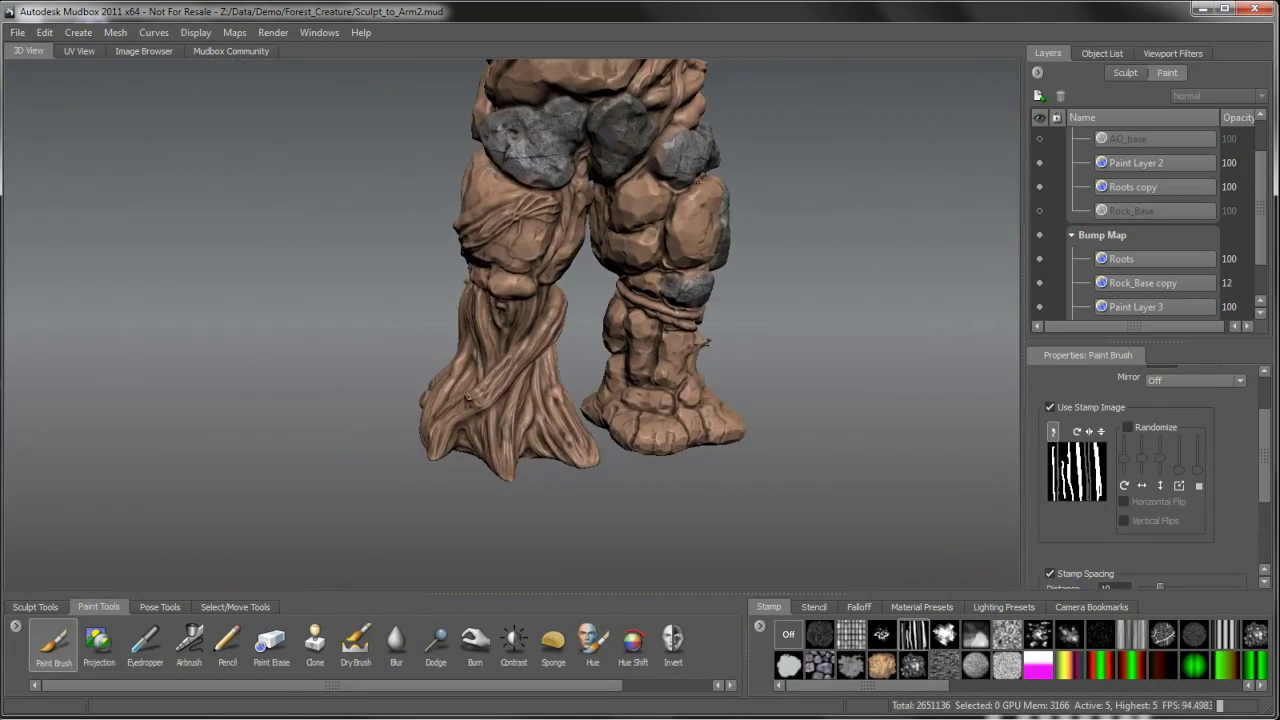
# - Examine both feet up close, including the crossing front roots, and review the whole creature from the front
pyautogui.keyDown('alt'); pyautogui.moveTo(620, 300); pyautogui.dragTo(650, 435, button='right'); pyautogui.keyUp('alt')
pyautogui.keyDown('alt'); pyautogui.moveTo(650, 435); pyautogui.dragTo(680, 349, button='middle'); pyautogui.keyUp('alt')
pyautogui.moveTo(680, 349)
pyautogui.keyDown('alt'); pyautogui.mouseDown()
pyautogui.moveTo(585, 363)
pyautogui.moveTo(655, 383)
pyautogui.mouseUp(); pyautogui.keyUp('alt')
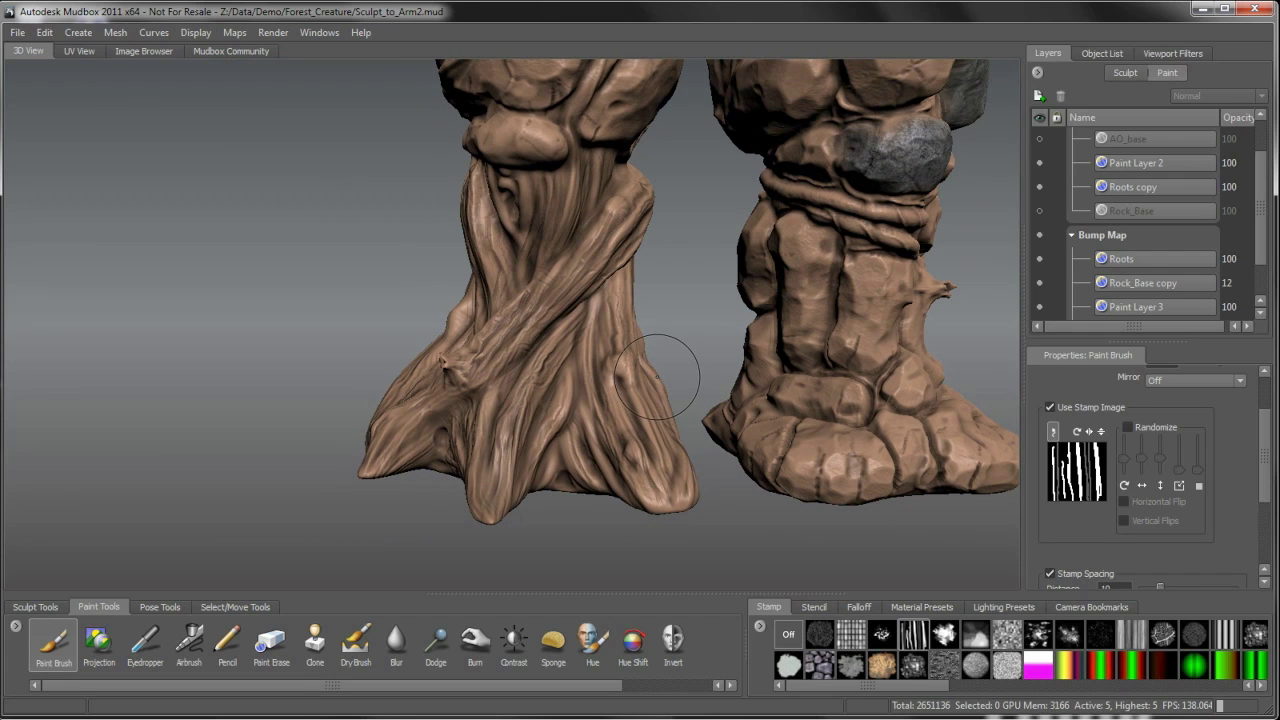
pyautogui.keyDown('alt'); pyautogui.moveTo(656, 377); pyautogui.dragTo(690, 257); pyautogui.keyUp('alt')
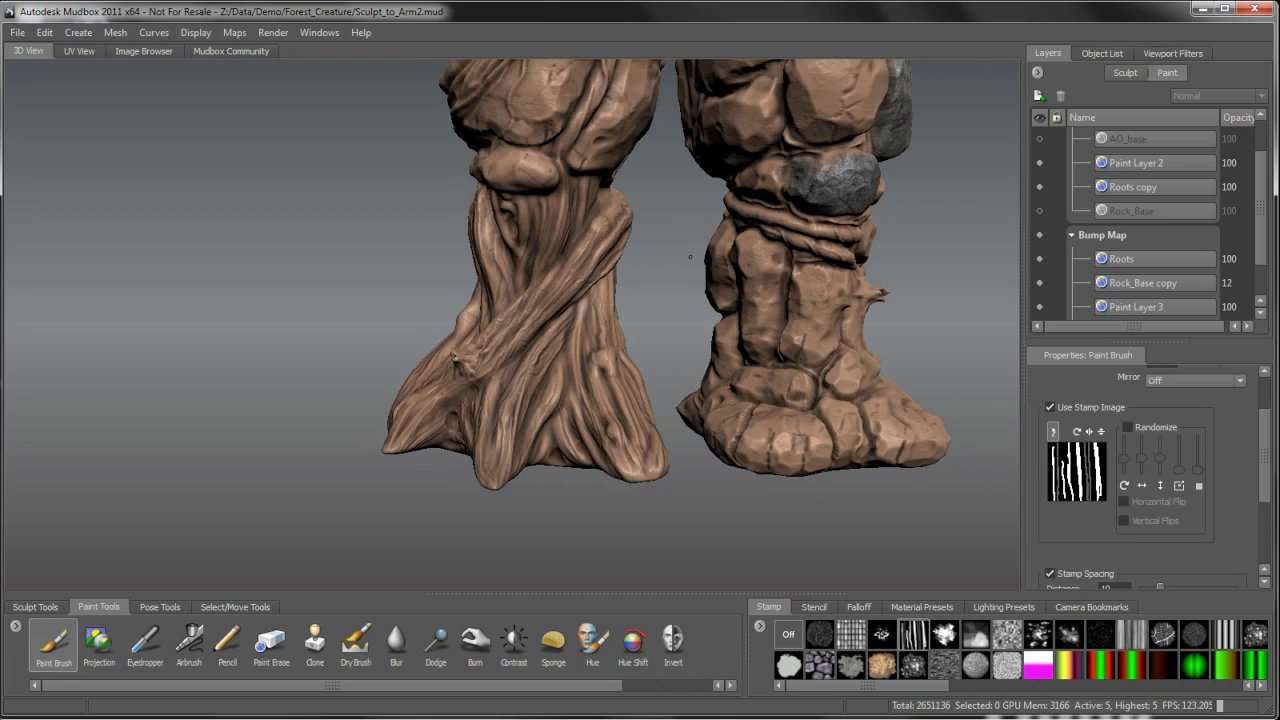
pyautogui.keyDown('alt'); pyautogui.moveTo(690, 257); pyautogui.dragTo(704, 217, button='right'); pyautogui.keyUp('alt')
pyautogui.keyDown('alt'); pyautogui.moveTo(704, 217); pyautogui.dragTo(615, 397, button='middle'); pyautogui.keyUp('alt')
pyautogui.keyDown('alt'); pyautogui.moveTo(615, 397); pyautogui.dragTo(655, 240, button='right'); pyautogui.keyUp('alt')
pyautogui.keyDown('alt'); pyautogui.moveTo(655, 240); pyautogui.dragTo(668, 345, button='middle'); pyautogui.keyUp('alt')
pyautogui.keyDown('alt'); pyautogui.moveTo(668, 345); pyautogui.dragTo(682, 327); pyautogui.keyUp('alt')
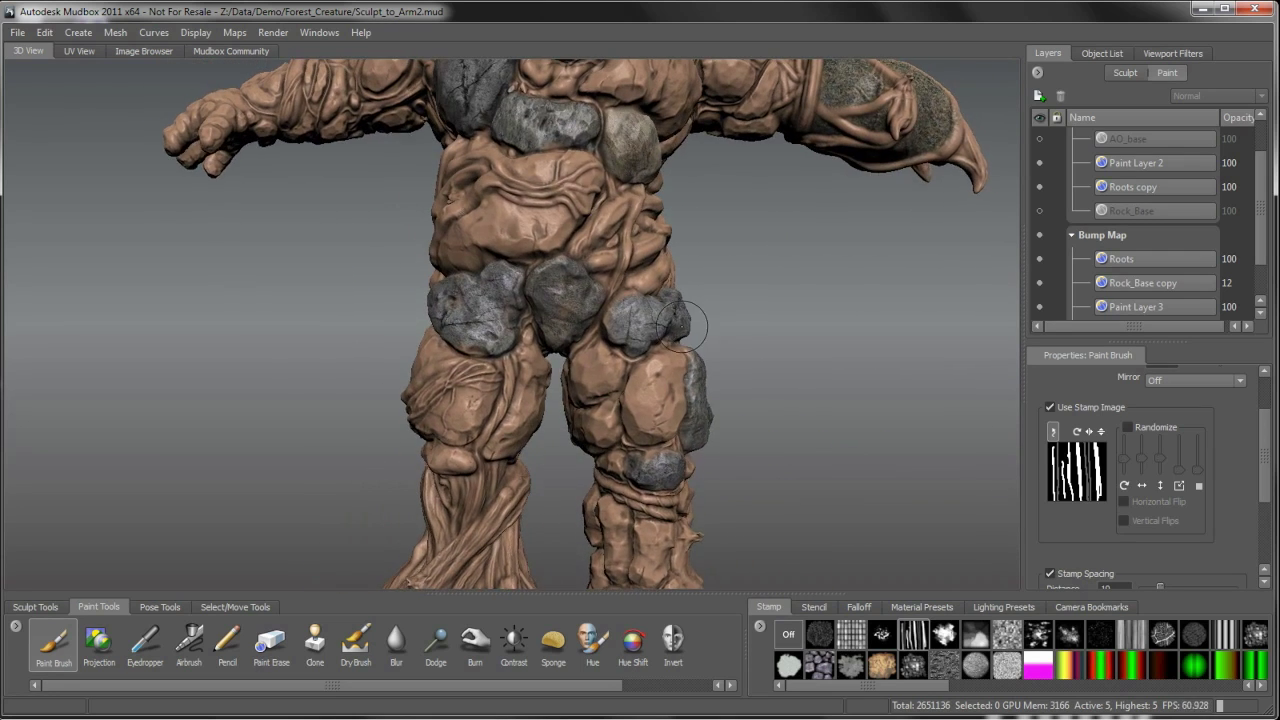
pyautogui.keyDown('alt'); pyautogui.moveTo(682, 323); pyautogui.dragTo(680, 277, button='right'); pyautogui.keyUp('alt')
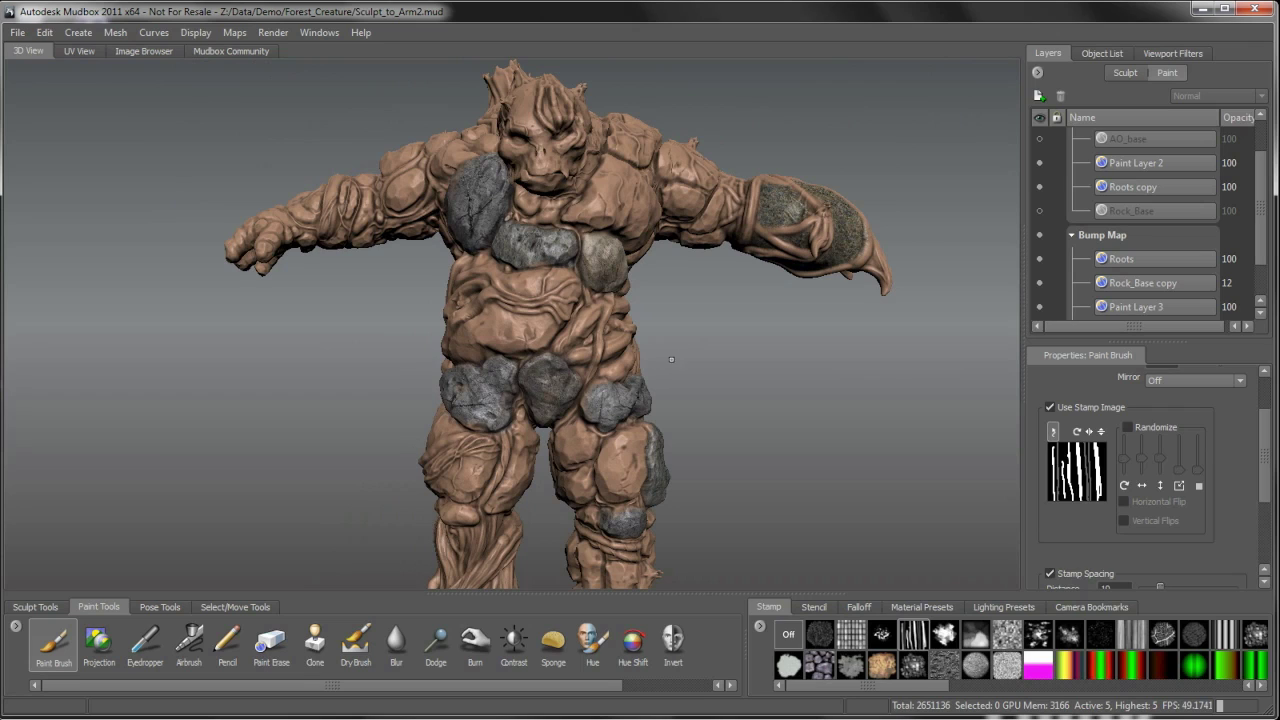